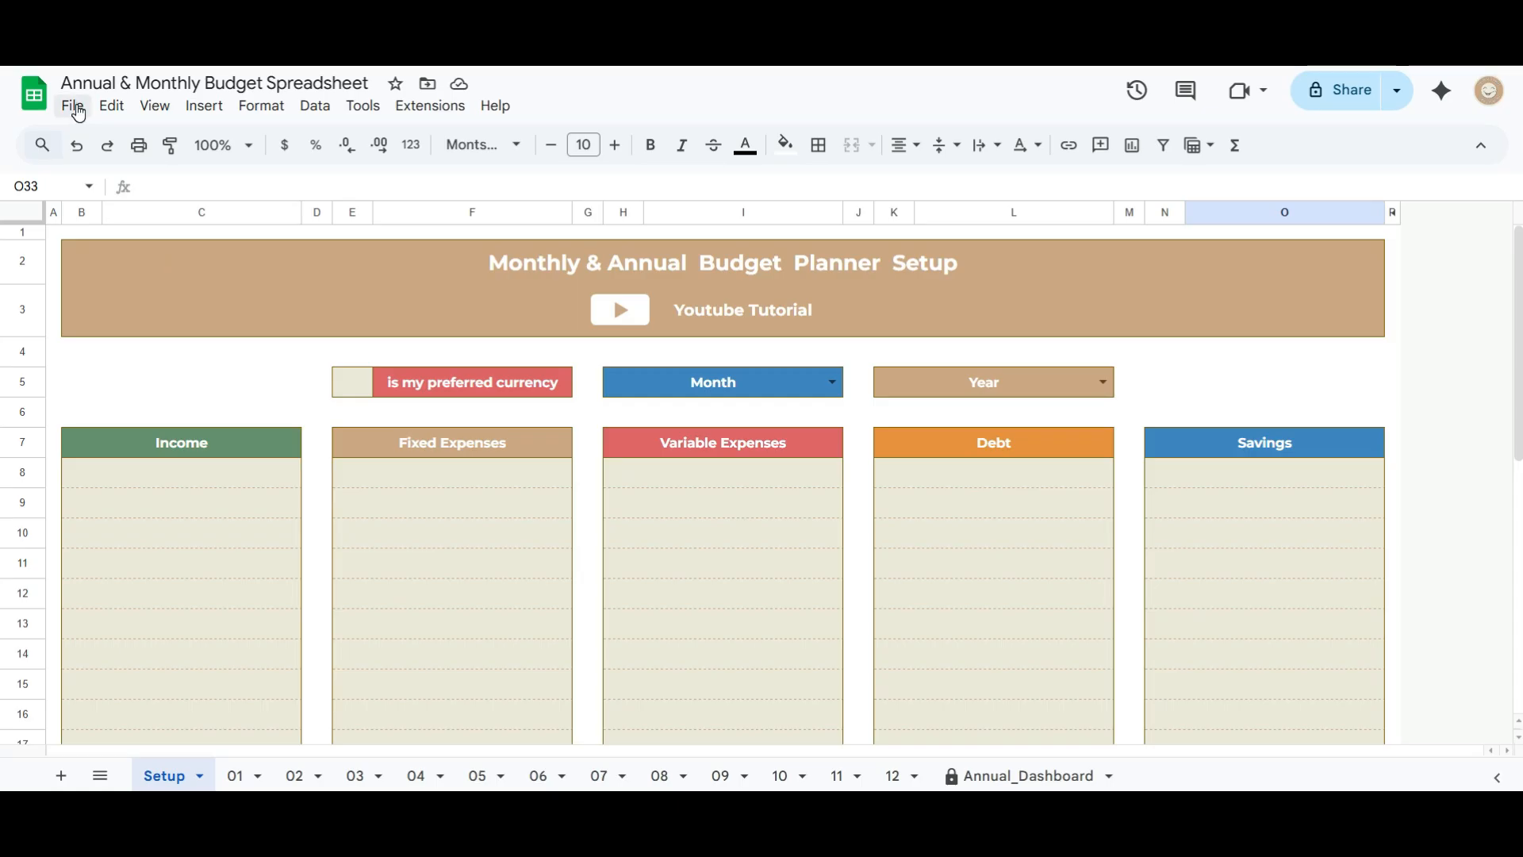
Set the preferred currency on the Setup sheet to €
left_click(72, 106)
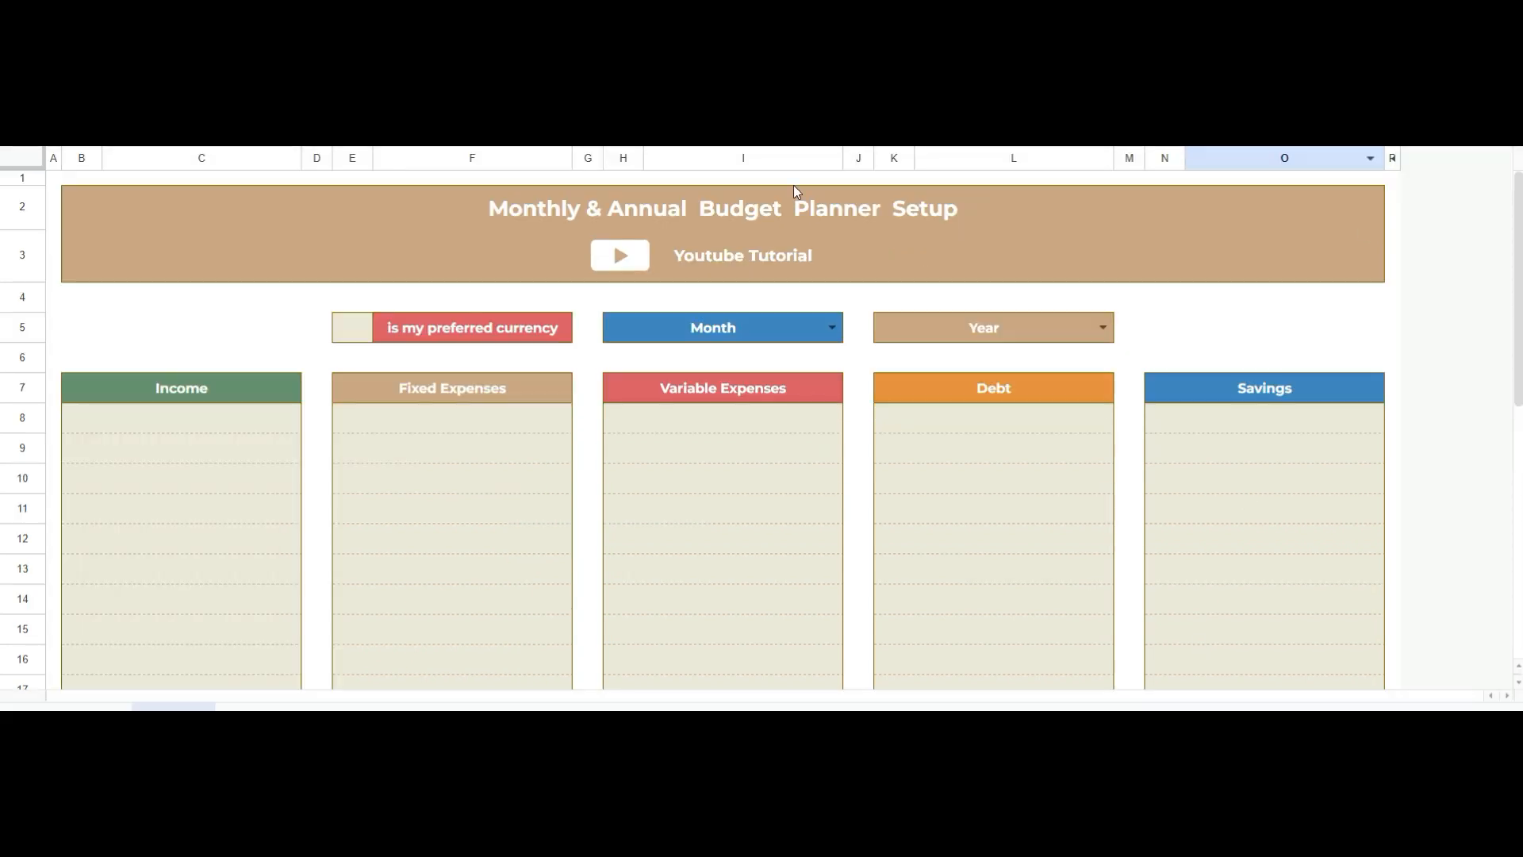
left_click(365, 332)
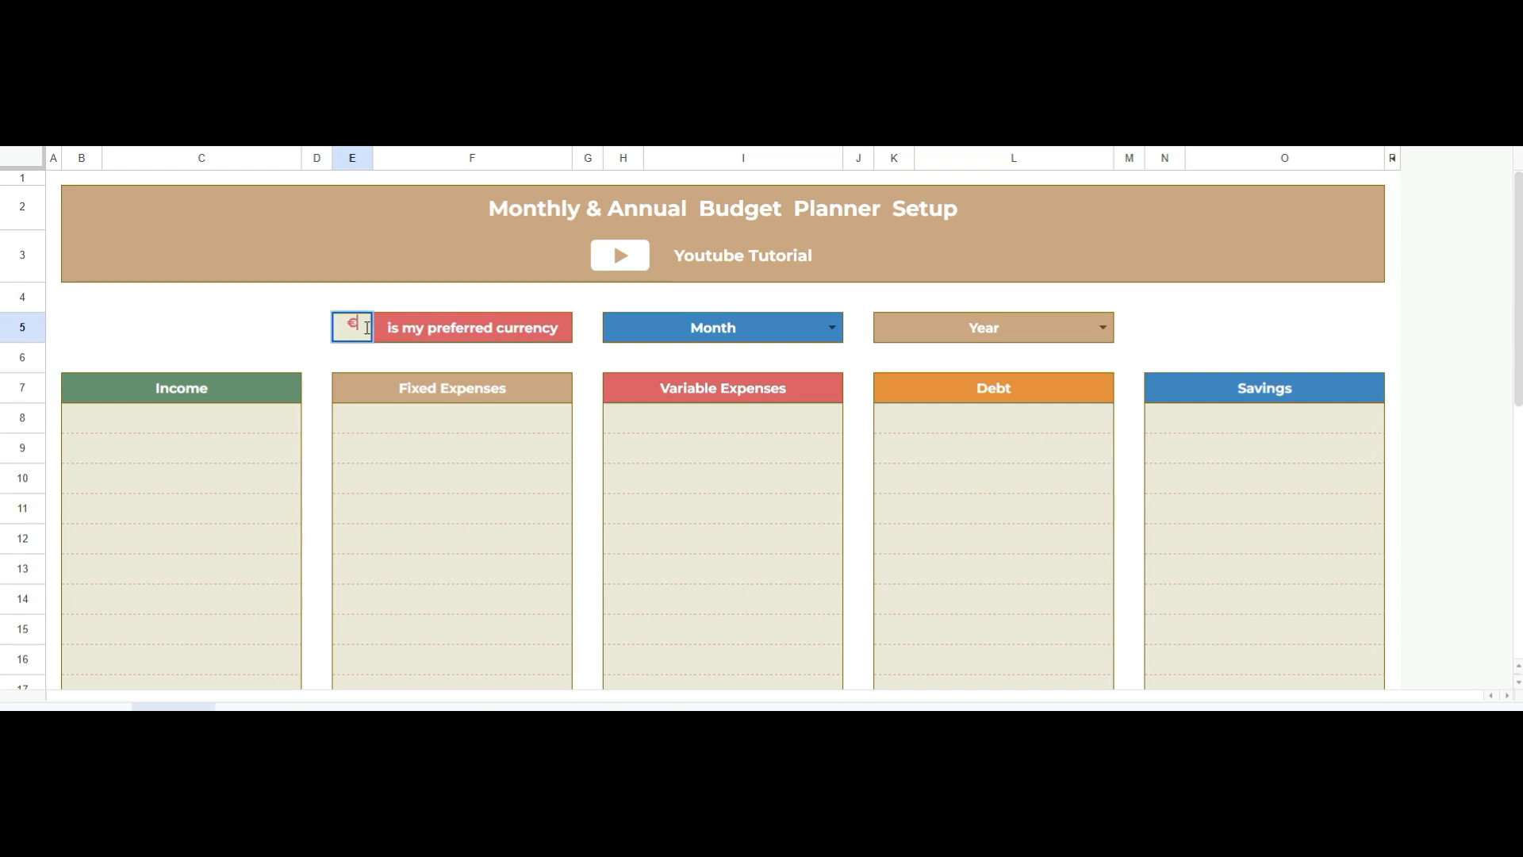
key("Return")
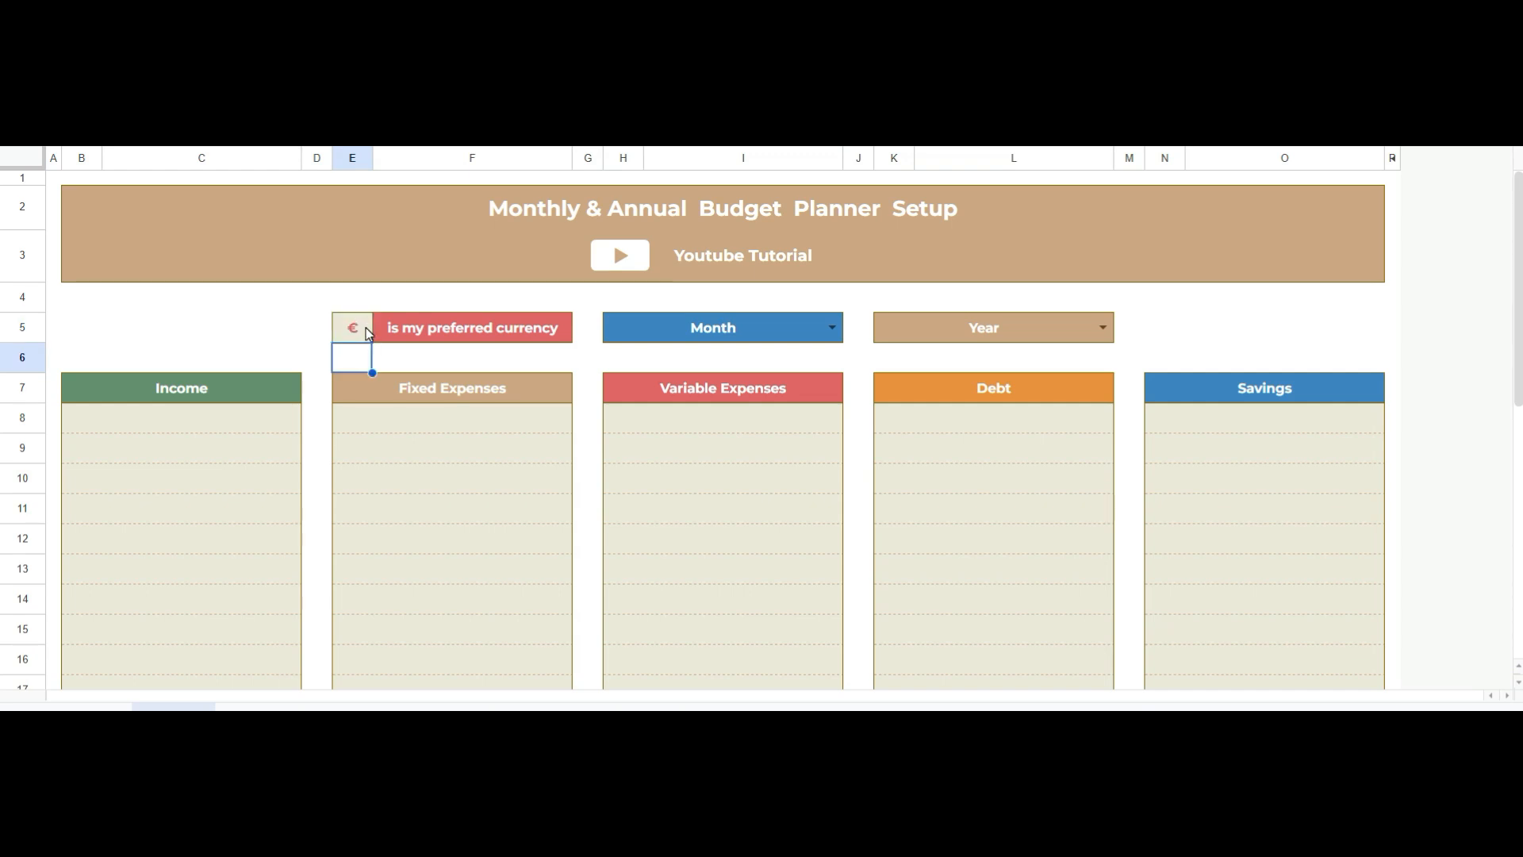
Set the planner's month to February and its year to 2026
left_click(838, 329)
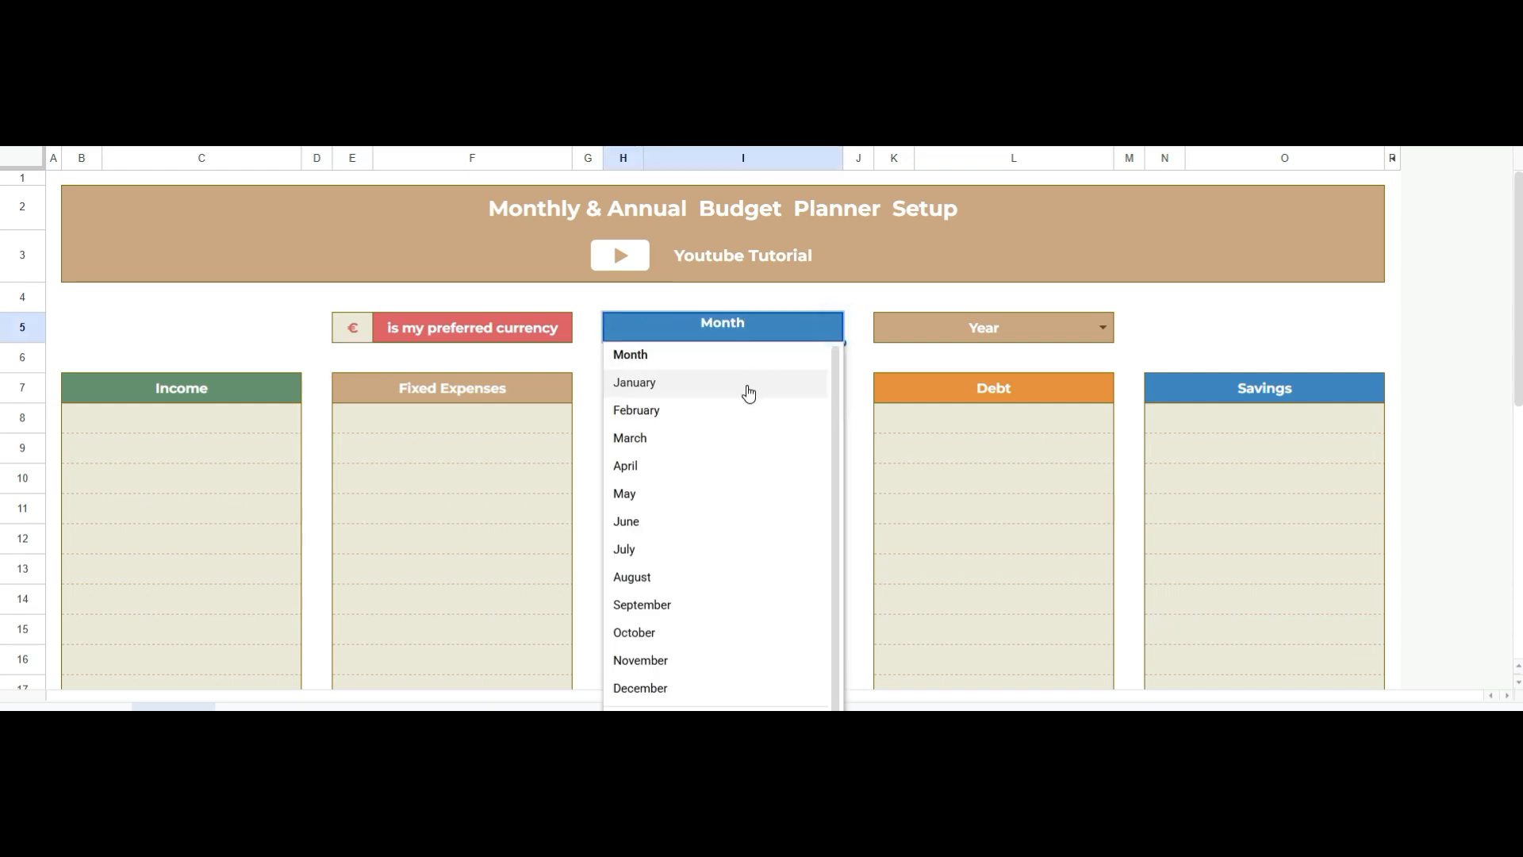
left_click(722, 413)
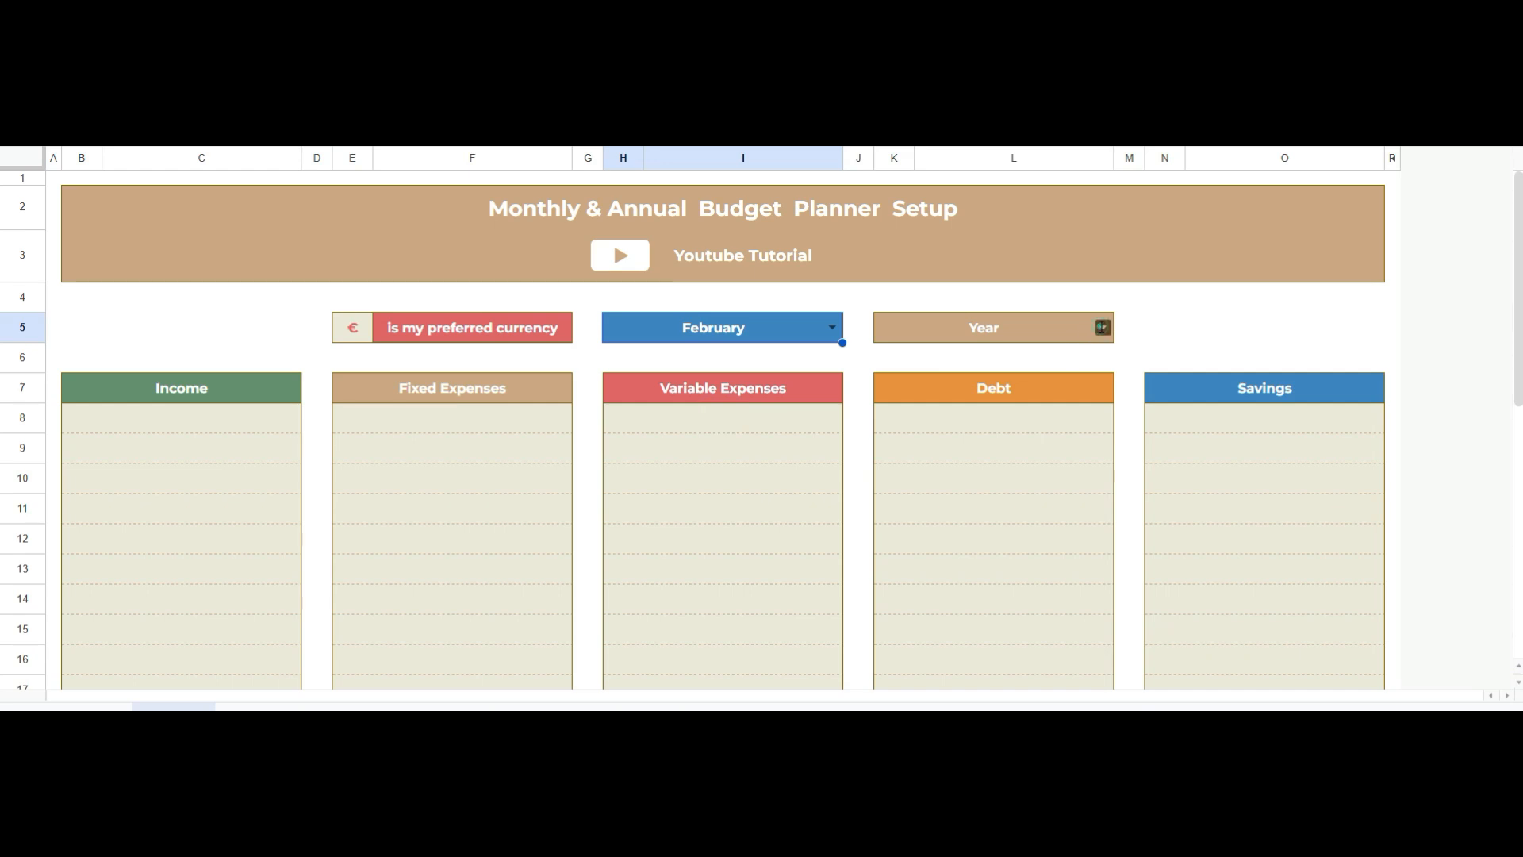
left_click(1103, 328)
left_click(972, 379)
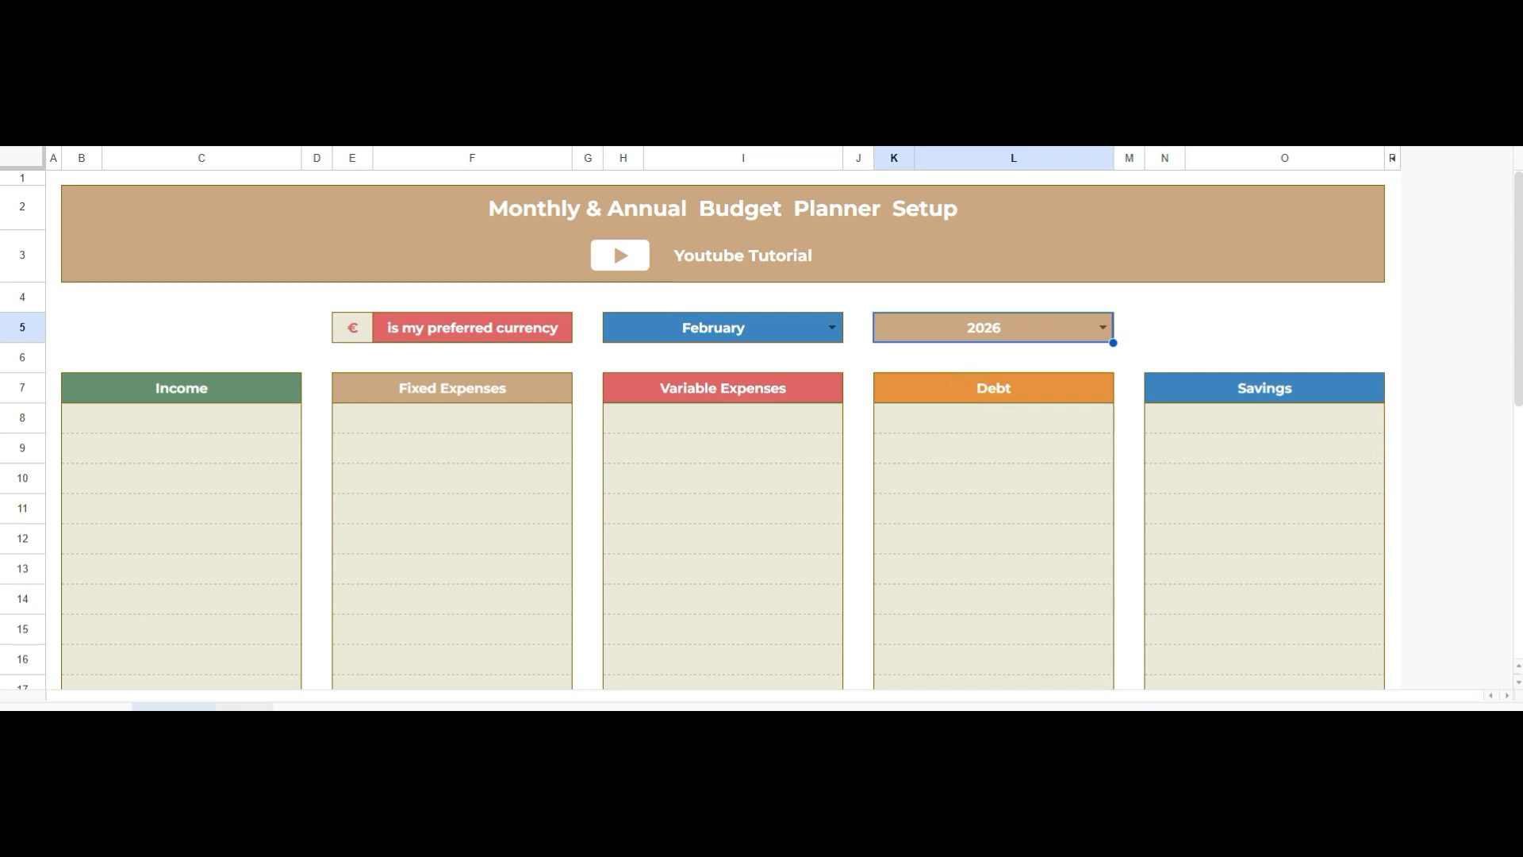
Look through the monthly sheets, including 01, 02, 11 and 12, to check their month headings and layout
left_click(245, 706)
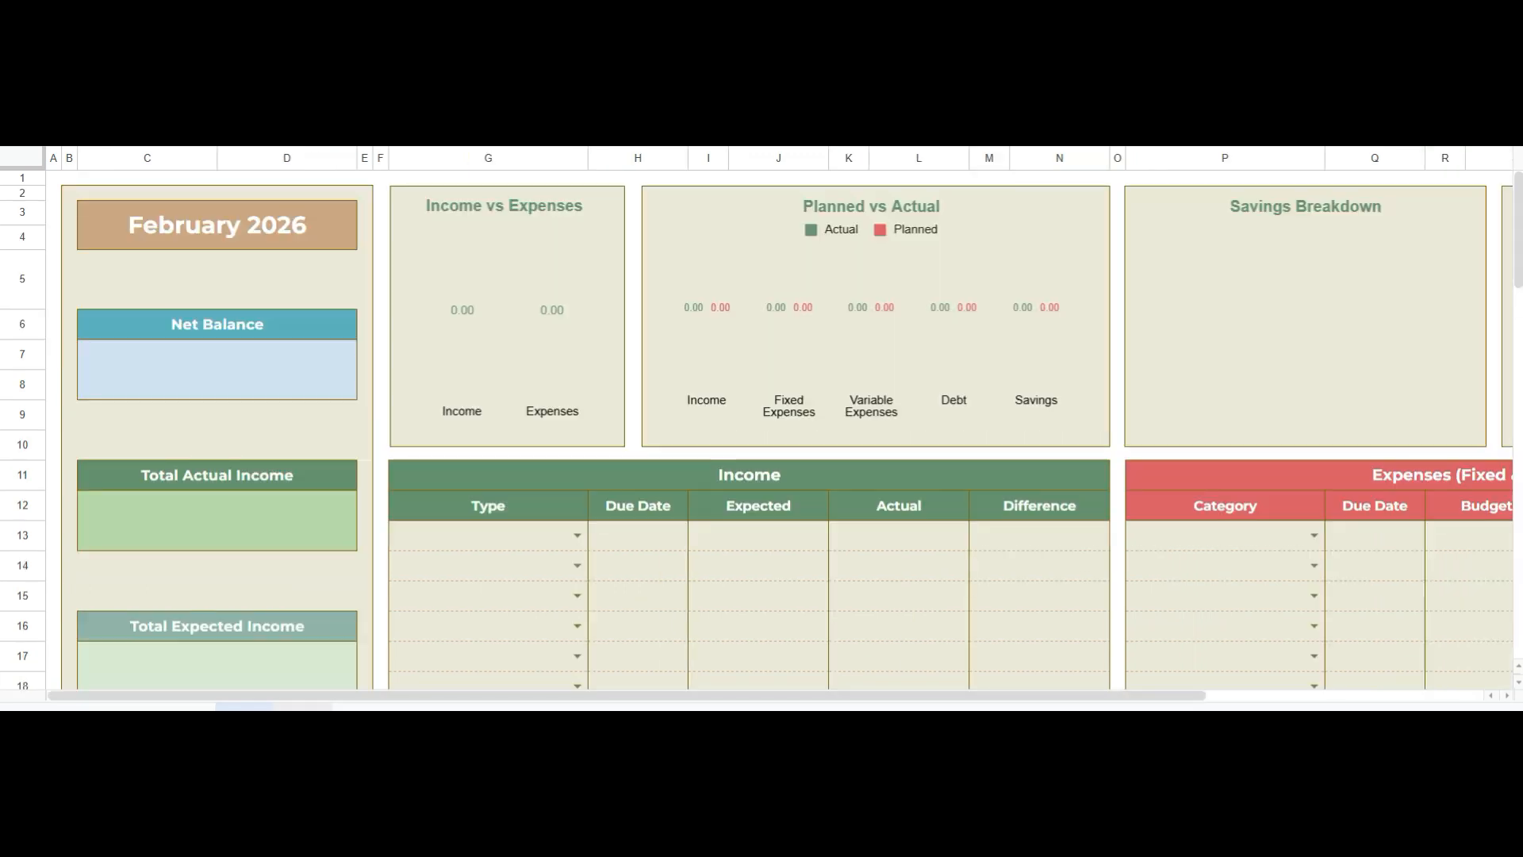
left_click(302, 706)
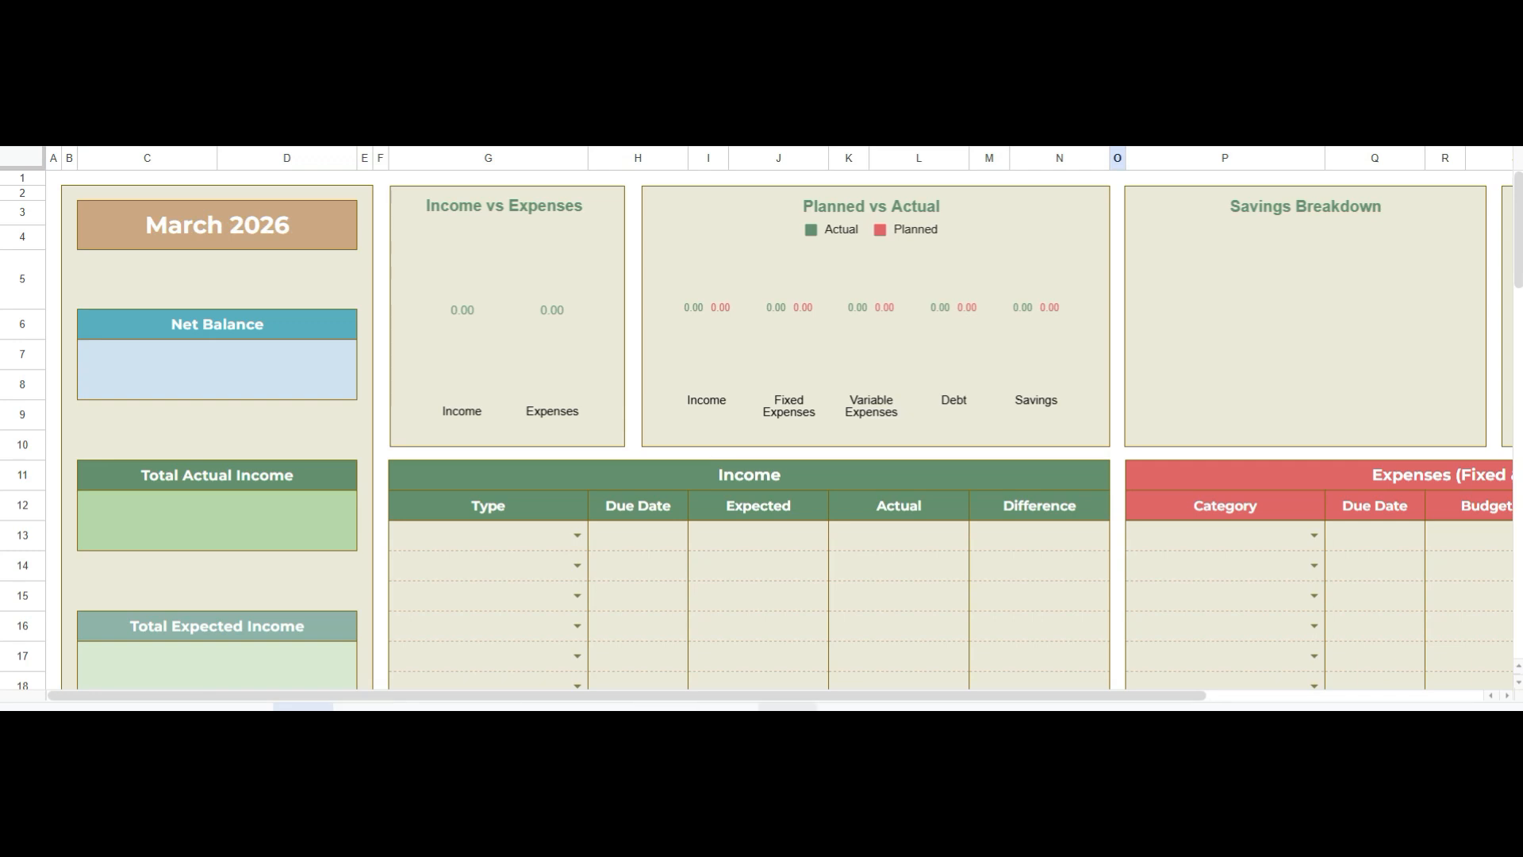
scroll(762, 428, "right", 5)
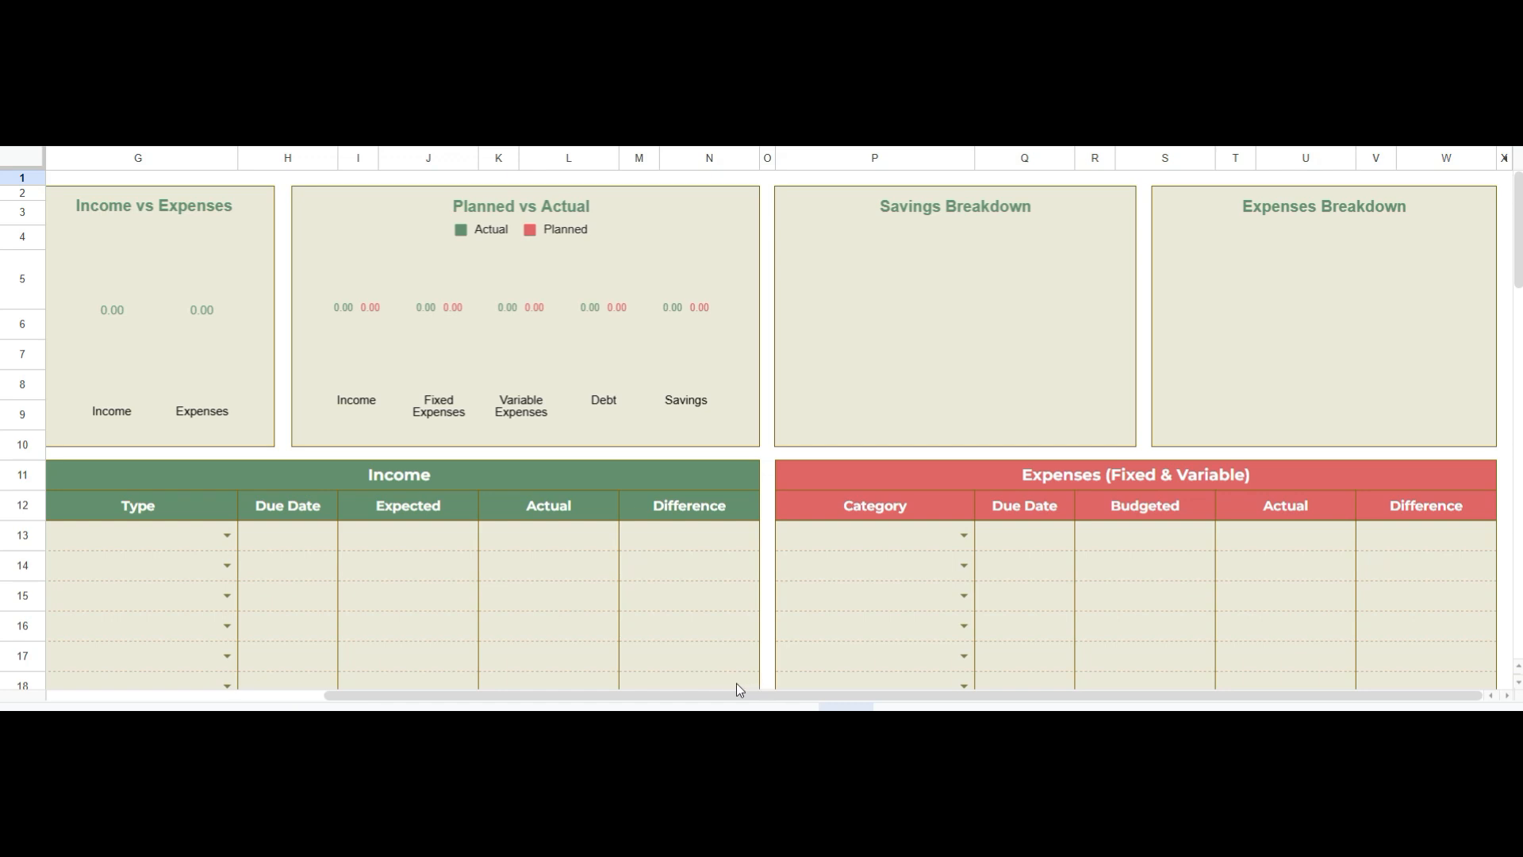
scroll(736, 683, "left", 5)
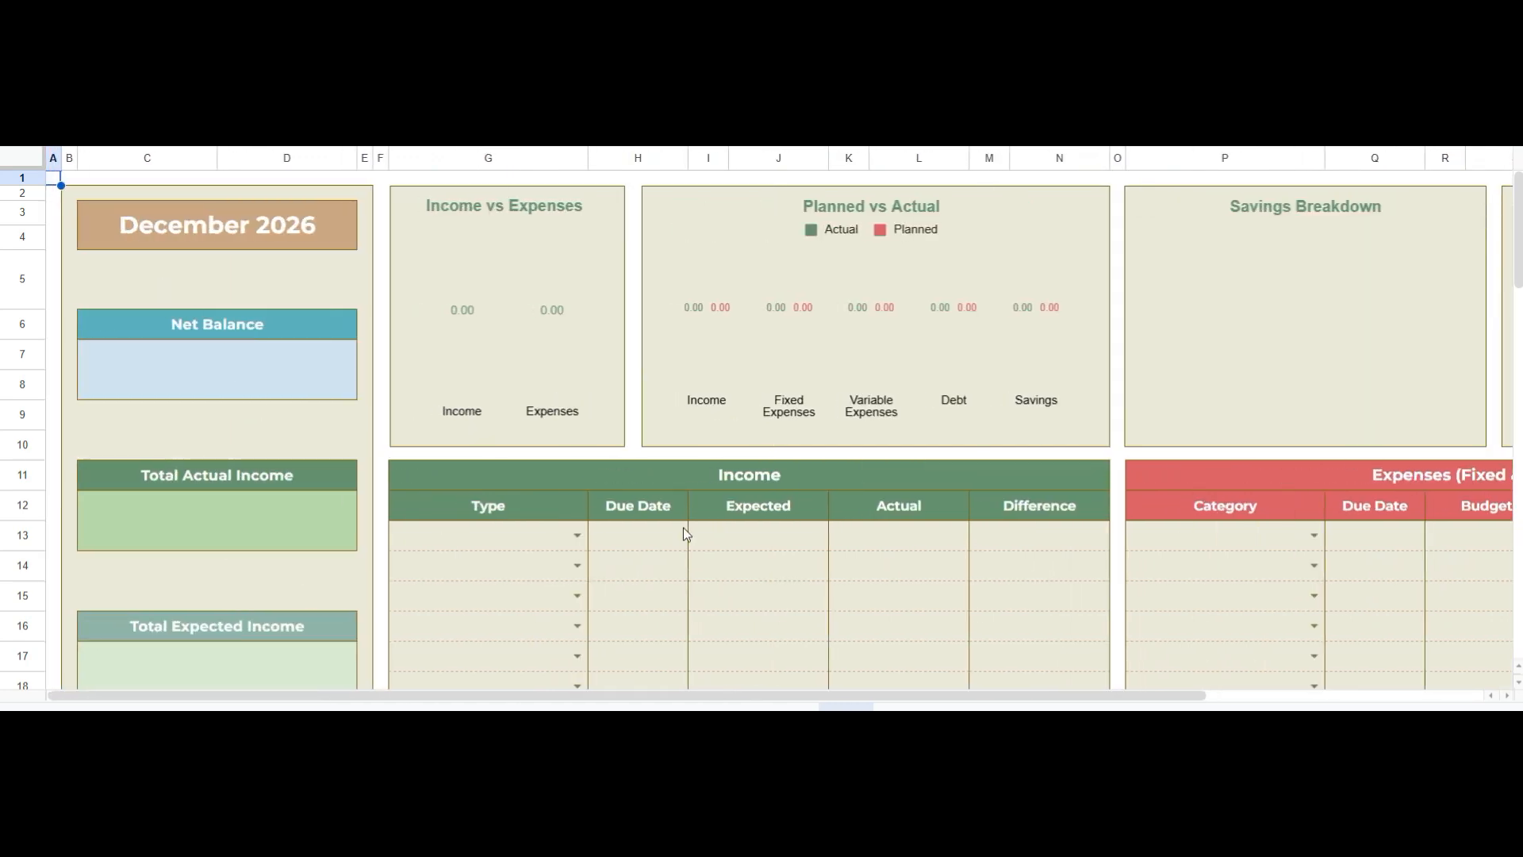
left_click(902, 707)
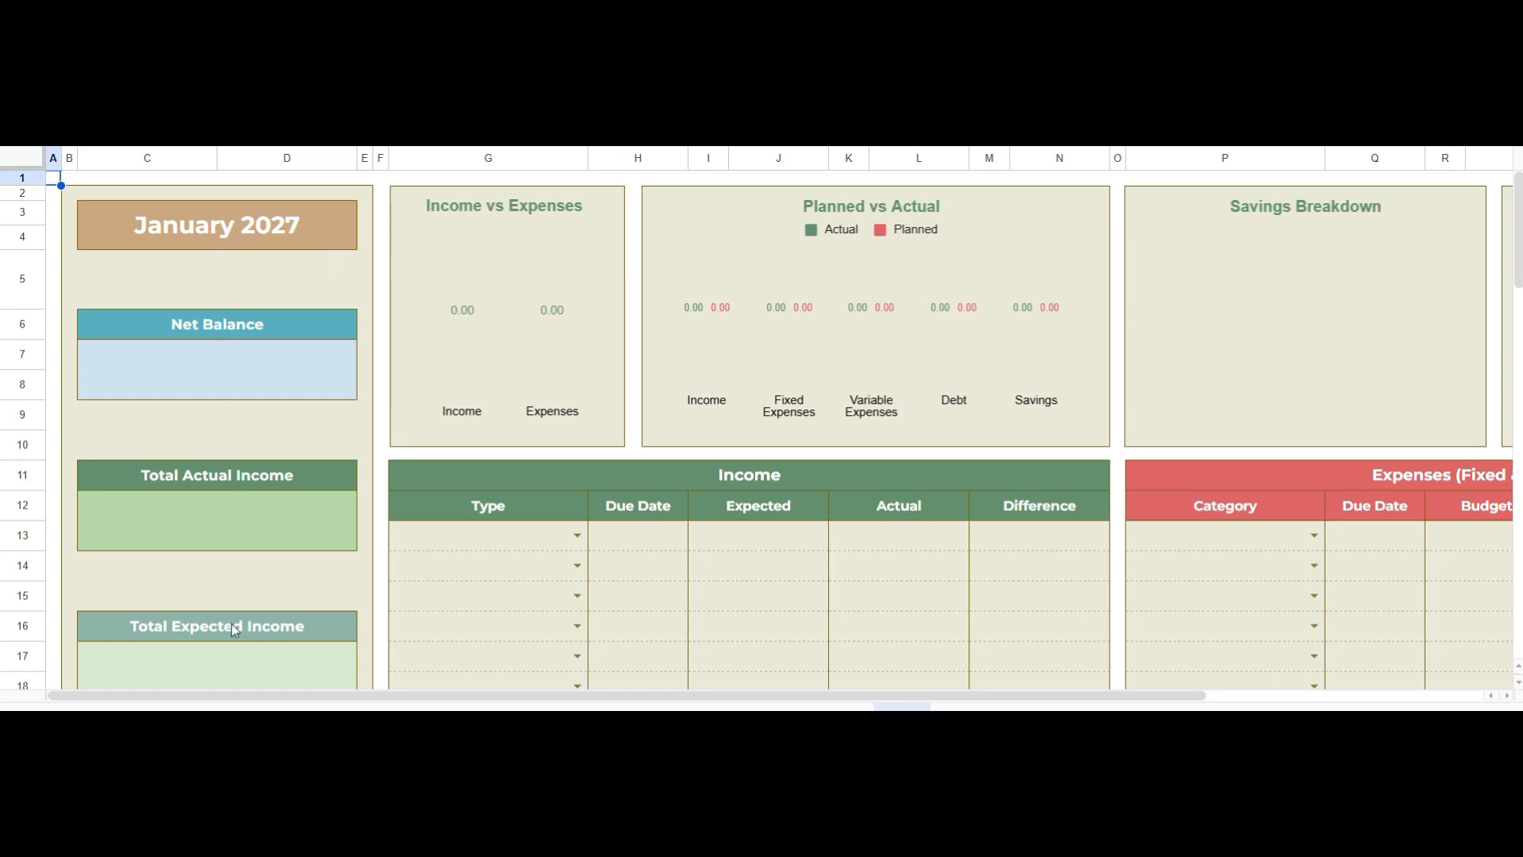
List Salary, Freelance and Real Estate as the Income categories on the Setup sheet
left_click(173, 706)
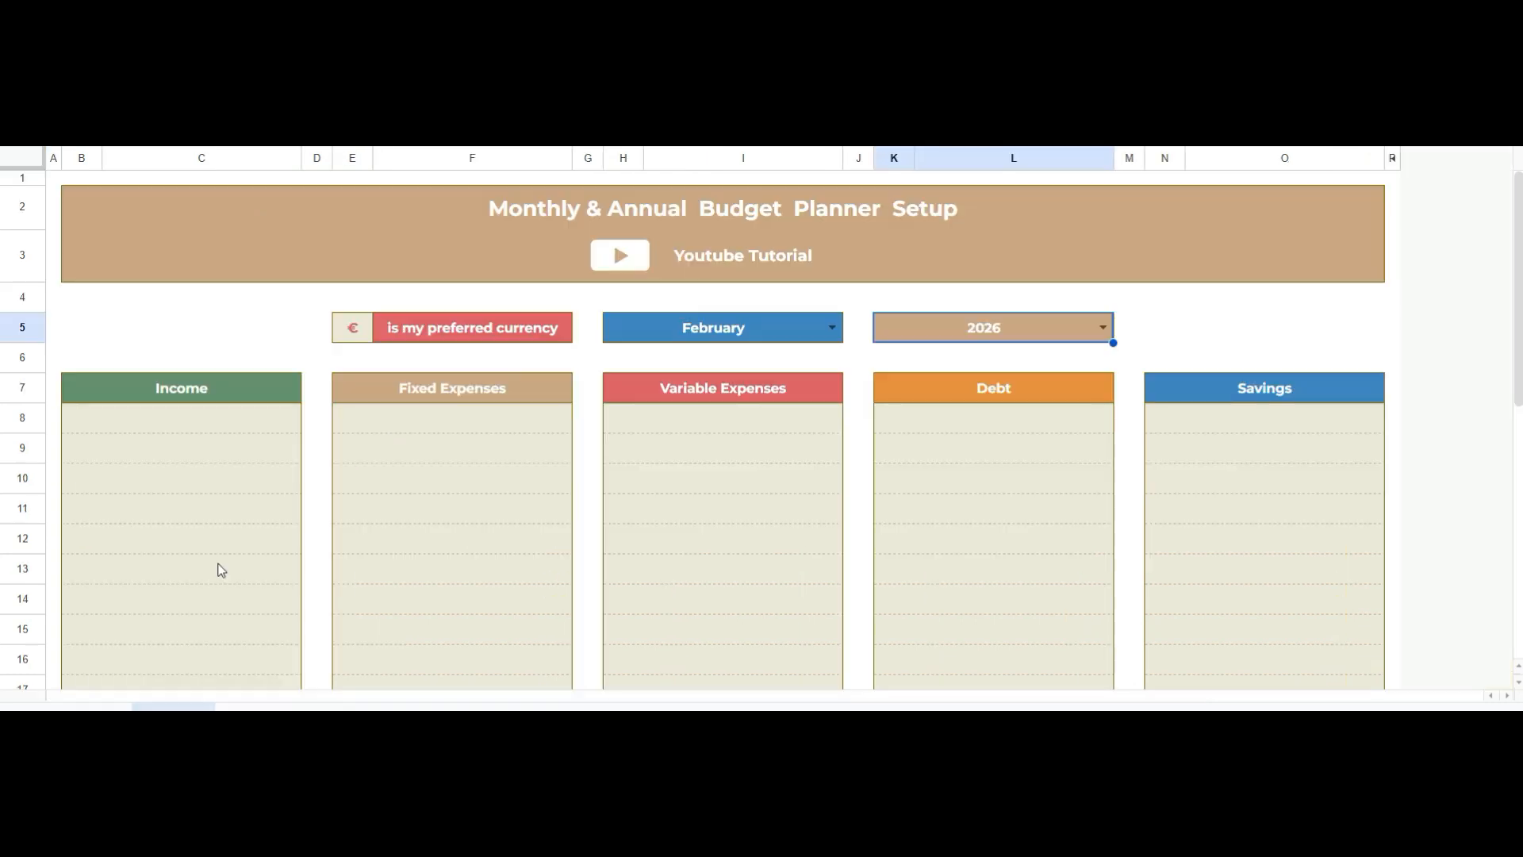
left_click(190, 421)
type("Salary")
key("Return")
type("Freelance")
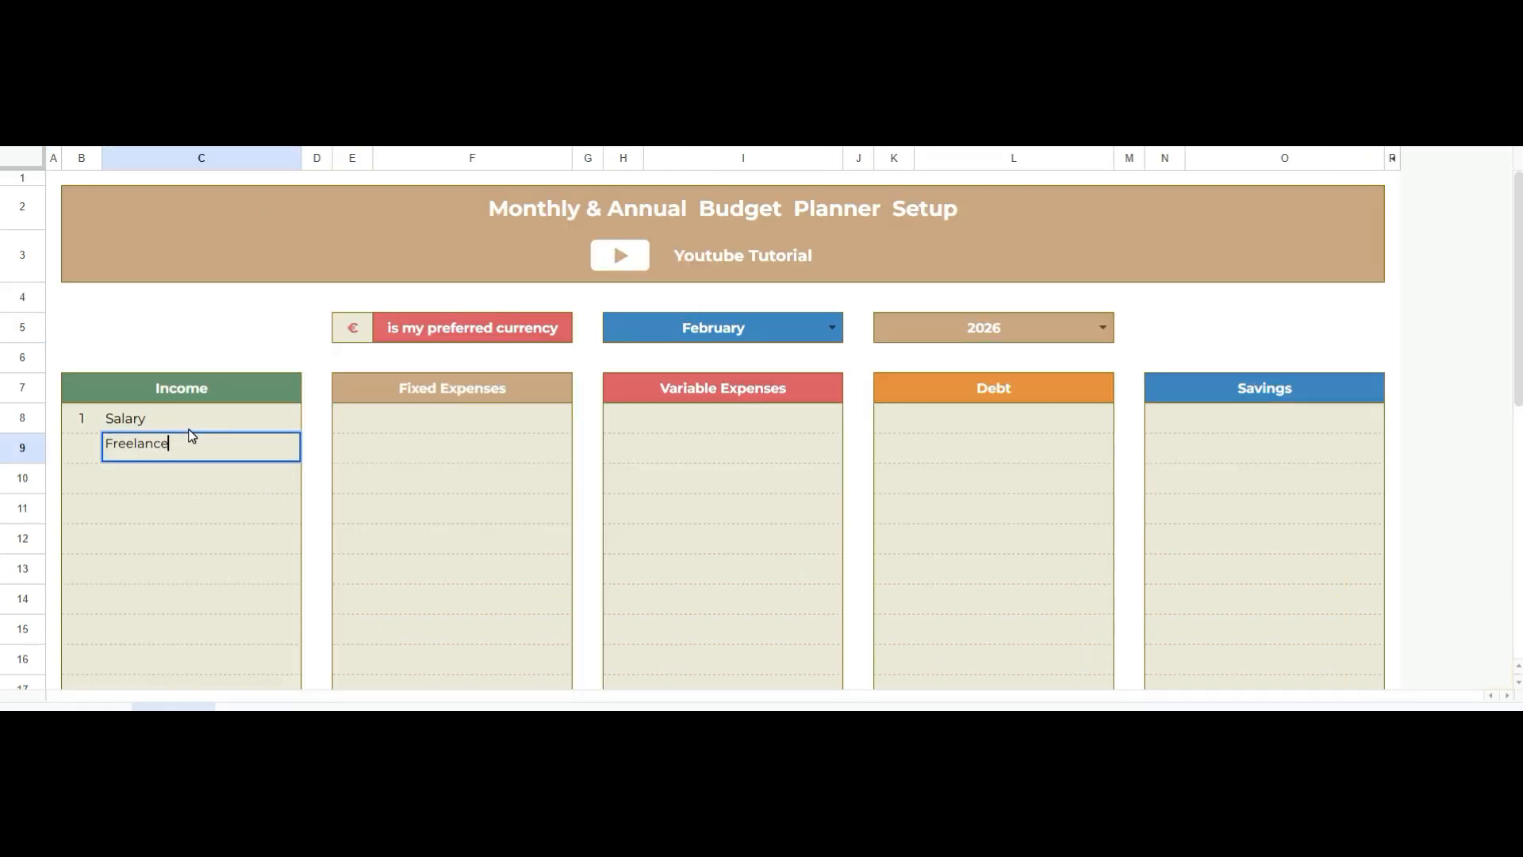
key("Return")
type("Real estate")
key("Return")
List Rent, Water & Electricity, Internet and Groceries as the Fixed Expenses categories
left_click(457, 419)
type("Rent")
key("Return")
type("Water & Zlectricity")
key("Return")
type("Internet")
key("Return")
type("Grocer")
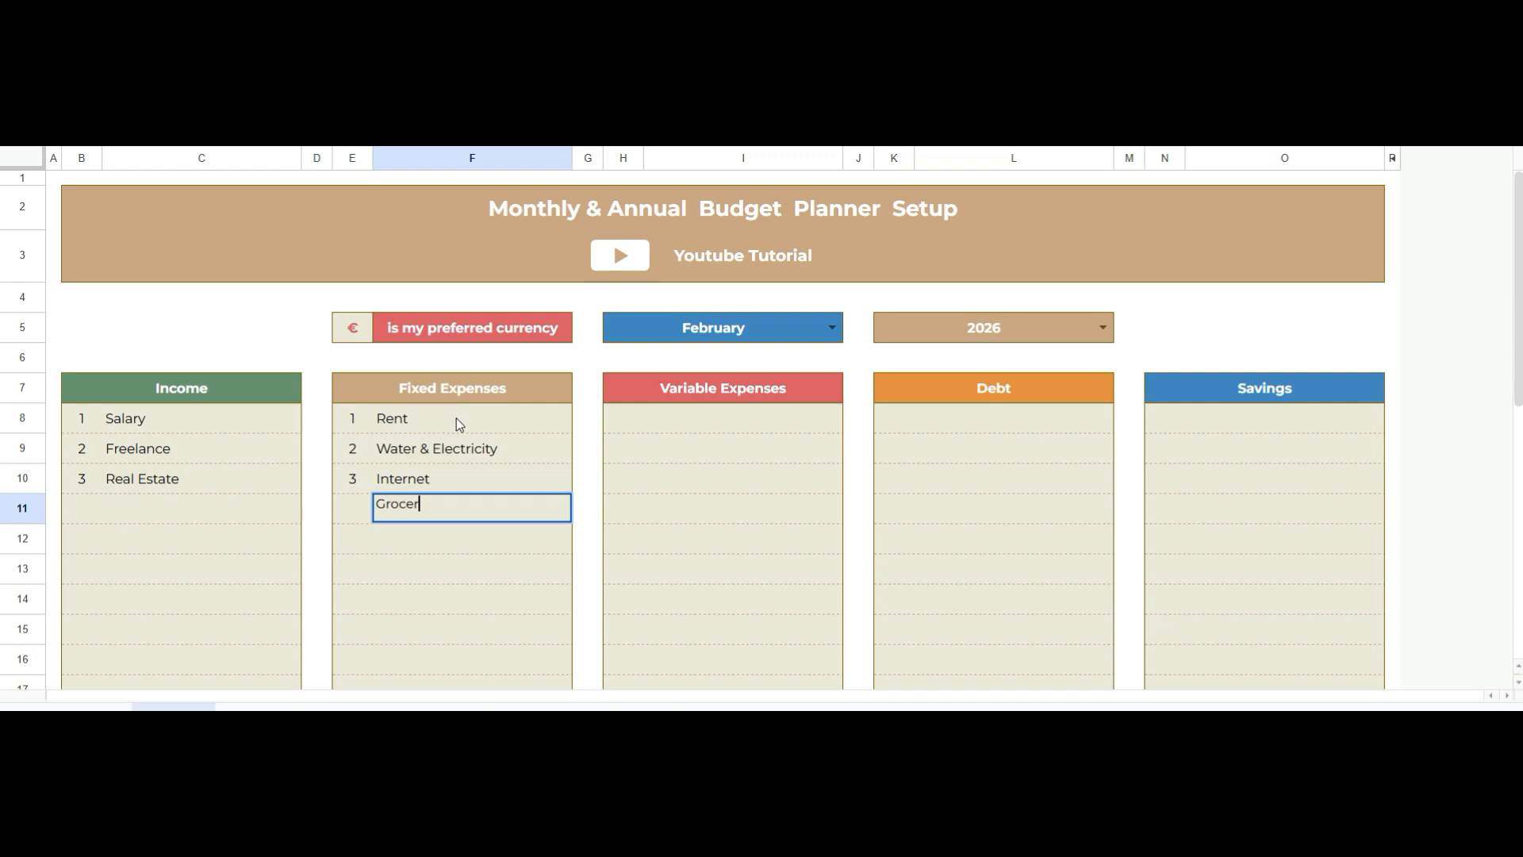
type("ies")
List Shopping, Skin Care and Gifts as the Variable Expenses categories
left_click(737, 421)
type("Shopping")
key("Return")
type("Skin Care")
key("Return")
type("Gifts")
key("Return")
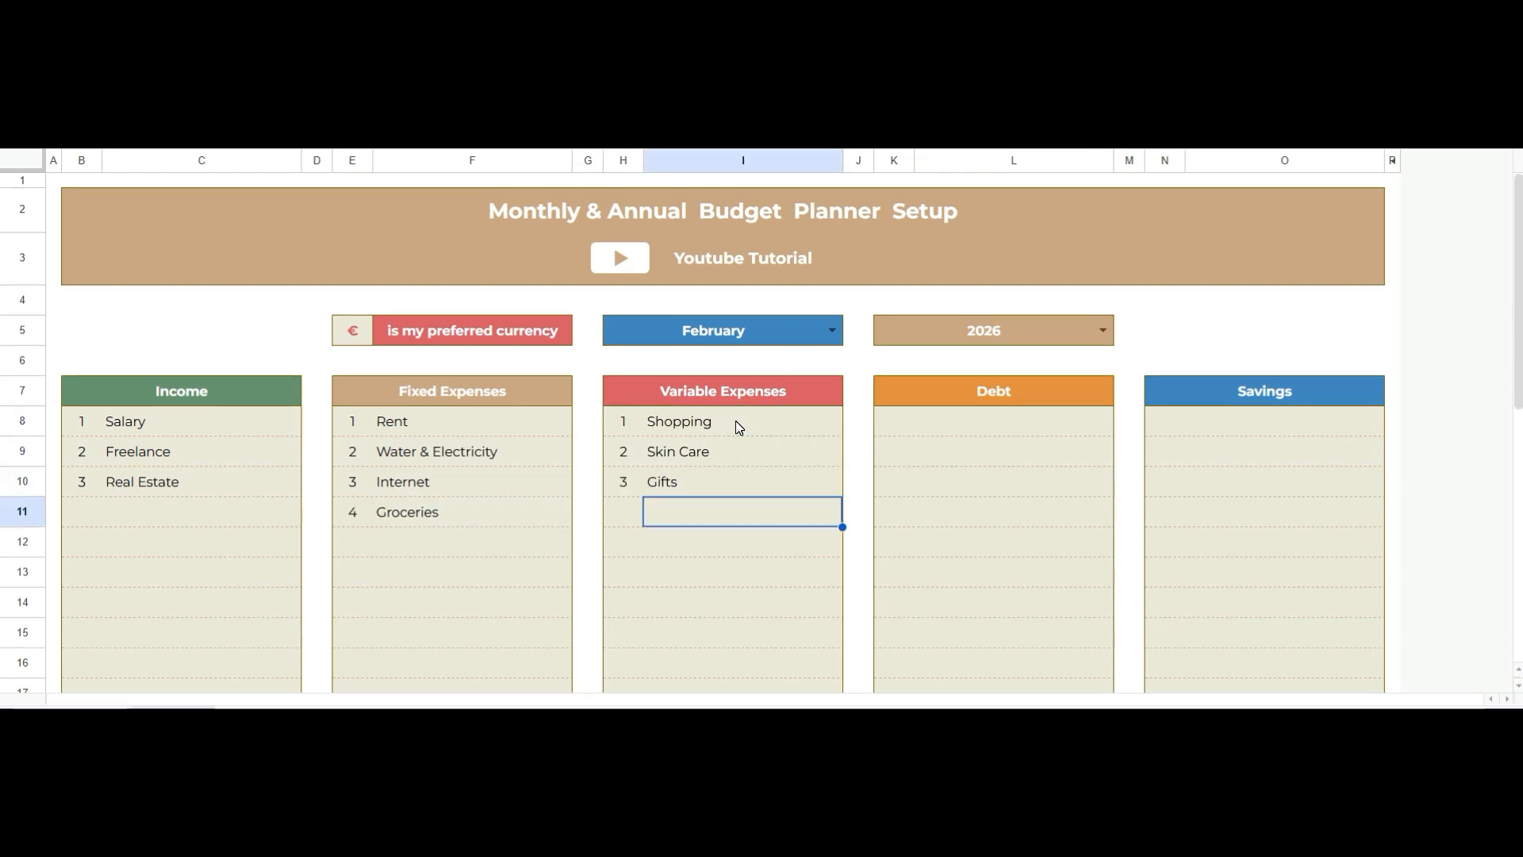
List House and School as the Debt categories
left_click(1018, 422)
type("House")
key("Return")
type("School")
key("Return")
List Car, Travel, Retirement and Emergency Funds as the Savings categories
left_click(1226, 419)
type("Car")
key("Return")
type("Travel")
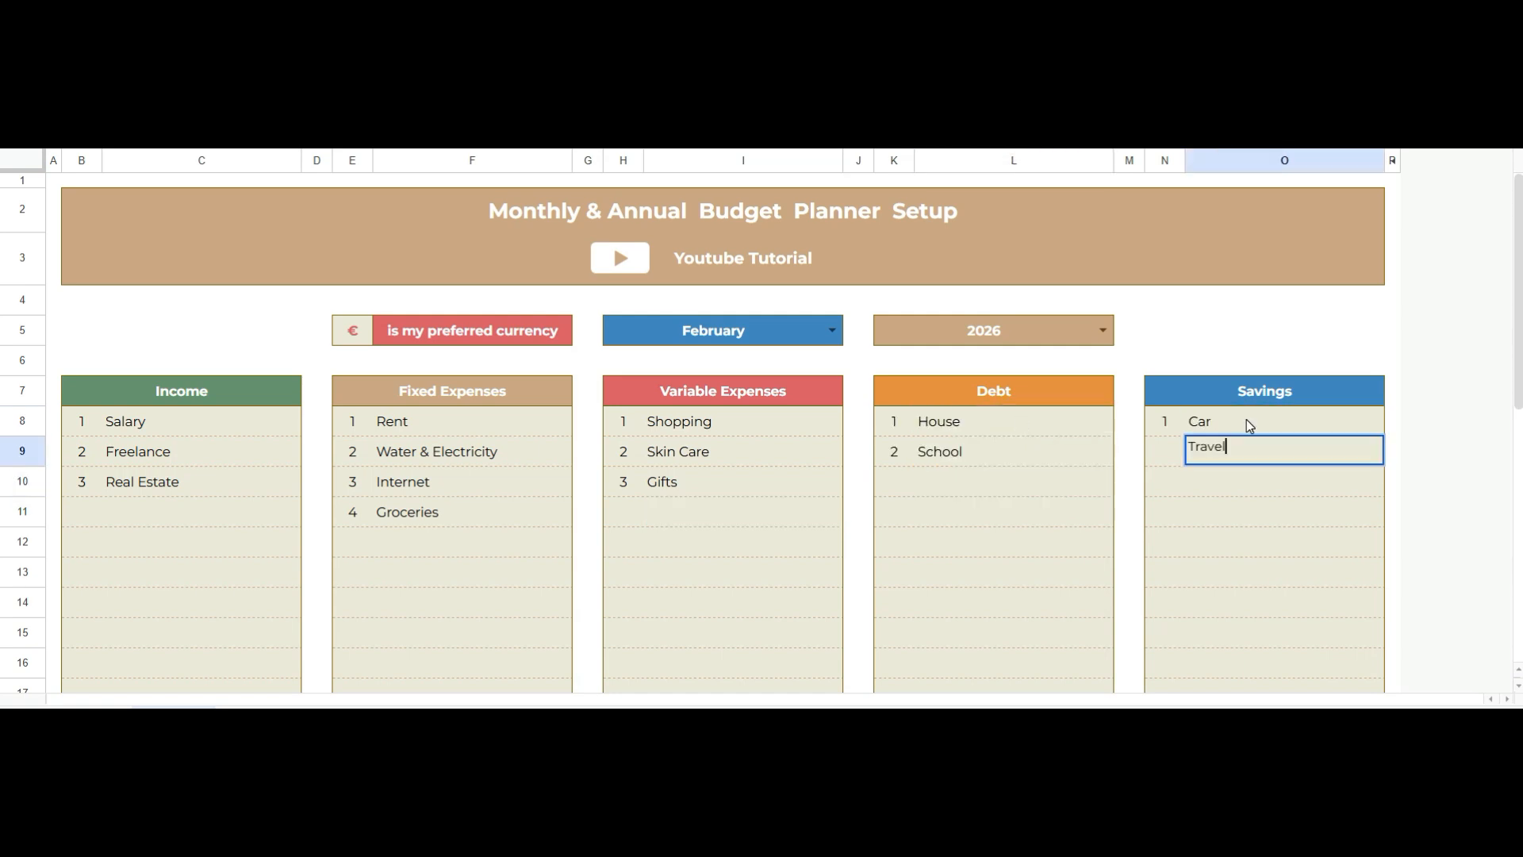
key("Return")
type("Retirement")
key("Return")
type("Emergency Funds")
key("Return")
scroll(1251, 433, "down", 3)
scroll(1255, 432, "up", 3)
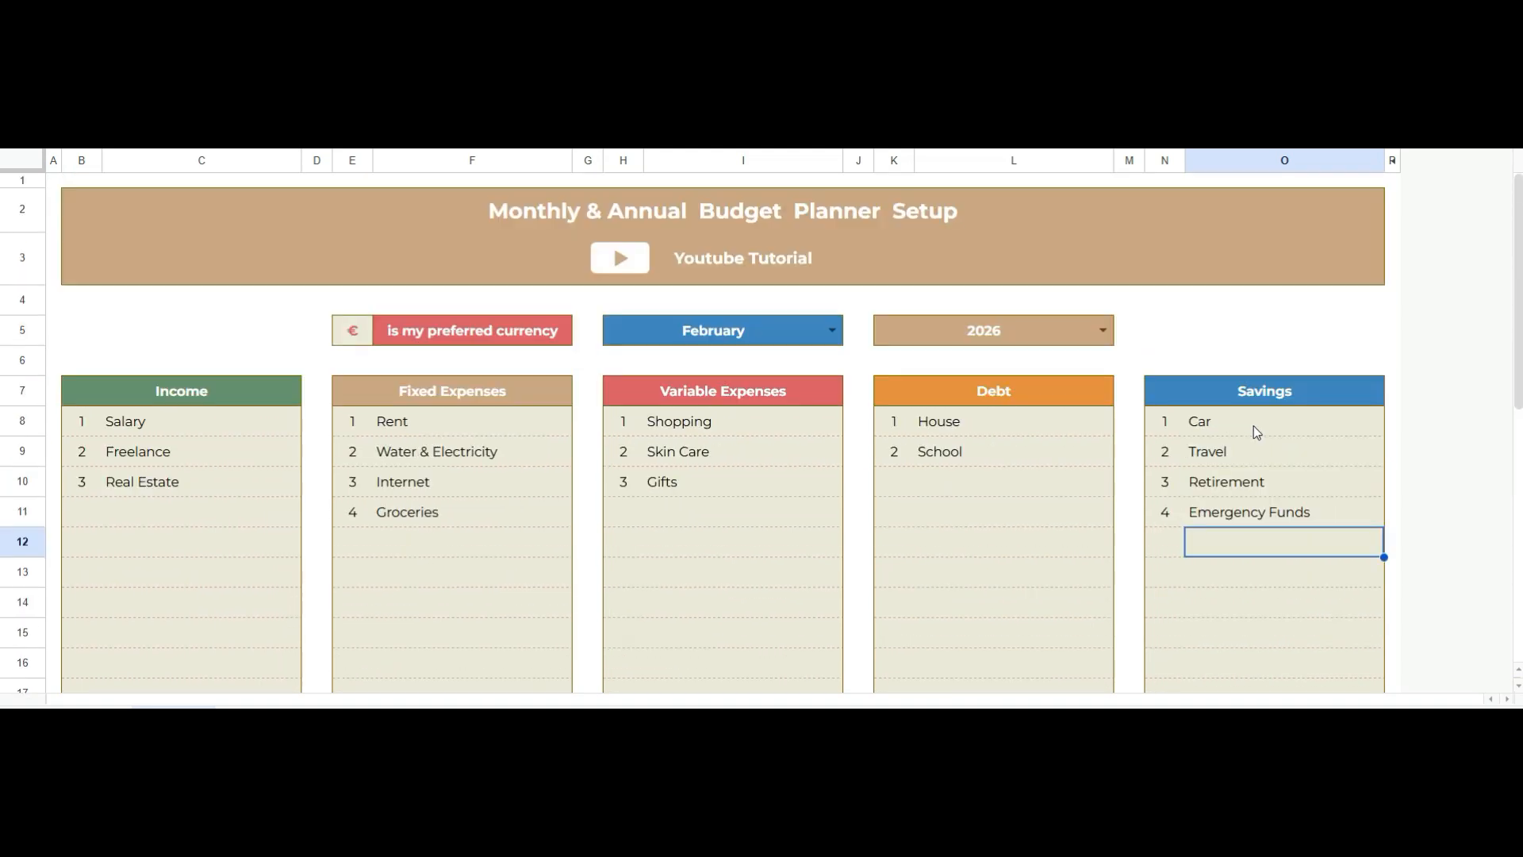
Delete the Real Estate entry from the Income categories and enter it again in the same row
double_click(92, 459)
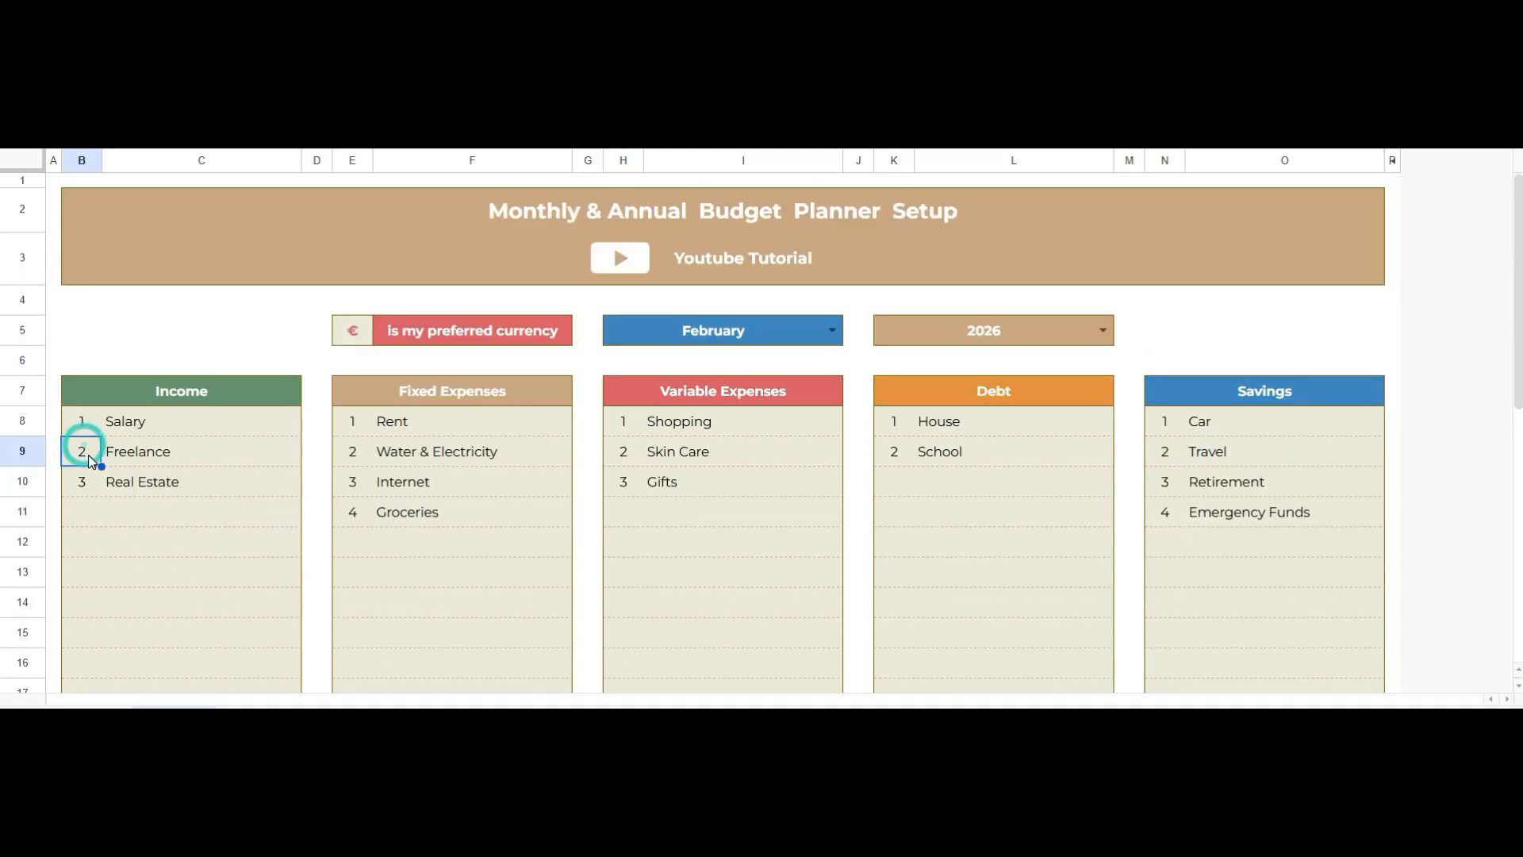
left_click(1002, 317)
left_click(141, 467)
left_click(137, 489)
key("Delete")
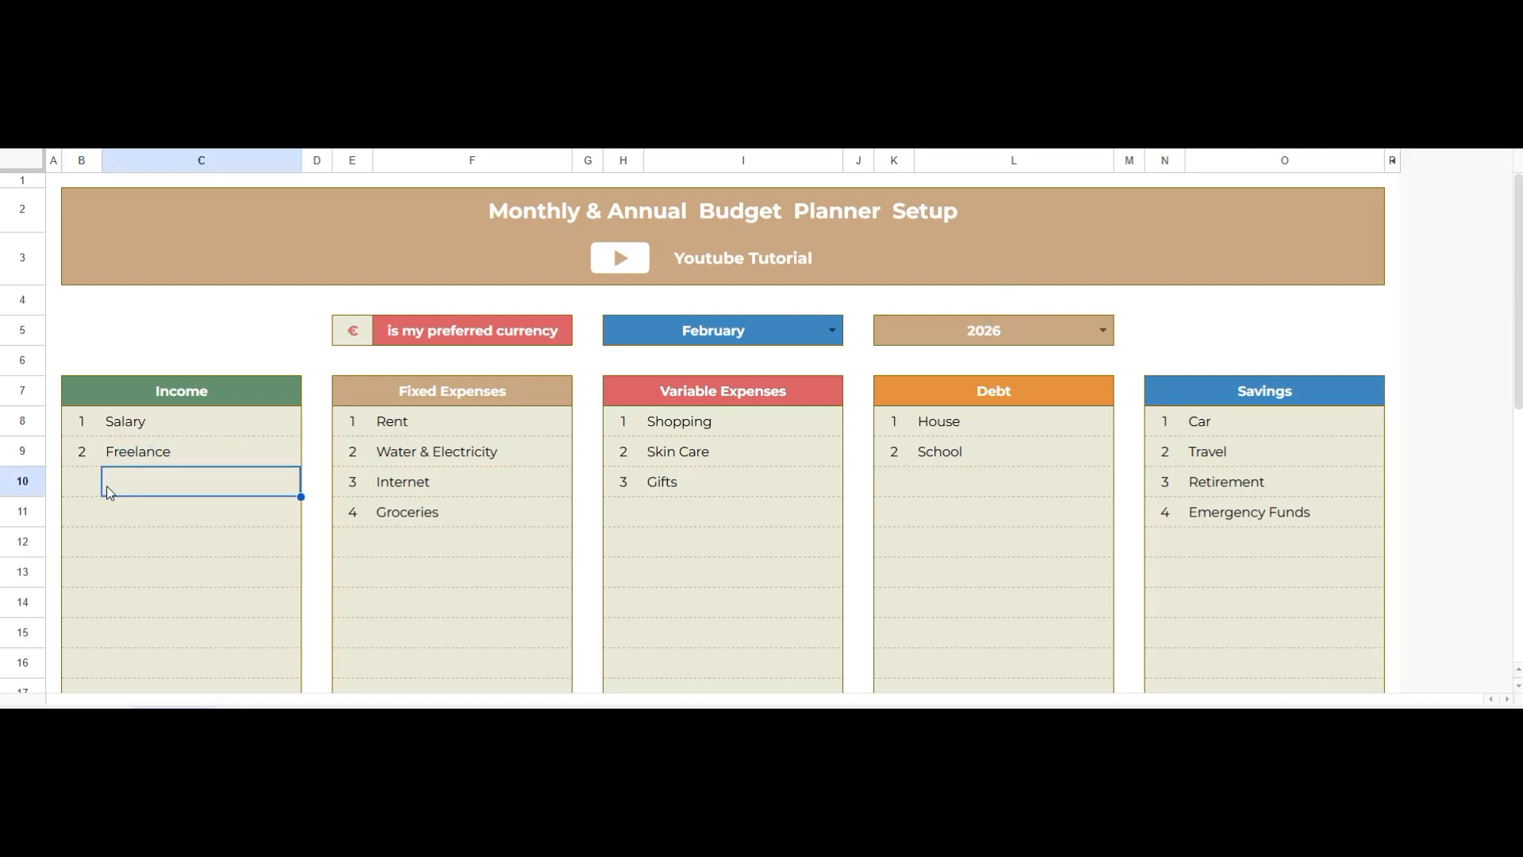
type("Real Estate")
key("Return")
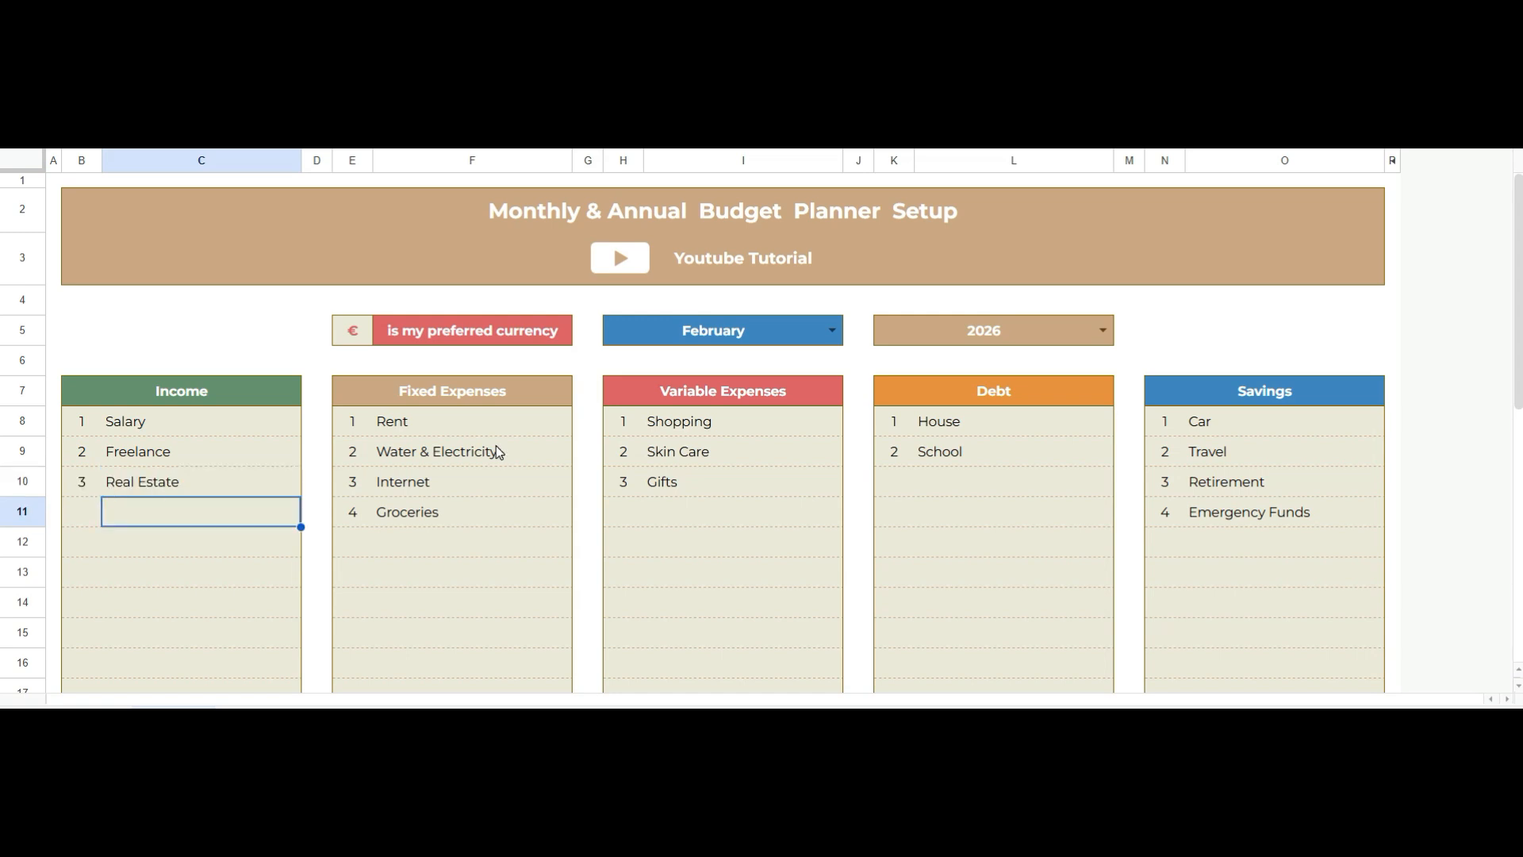
Review the February 2026 sheet's summary boxes from Net Balance to % Of Income Saved, and its charts and tables
scroll(498, 452, "down", 3)
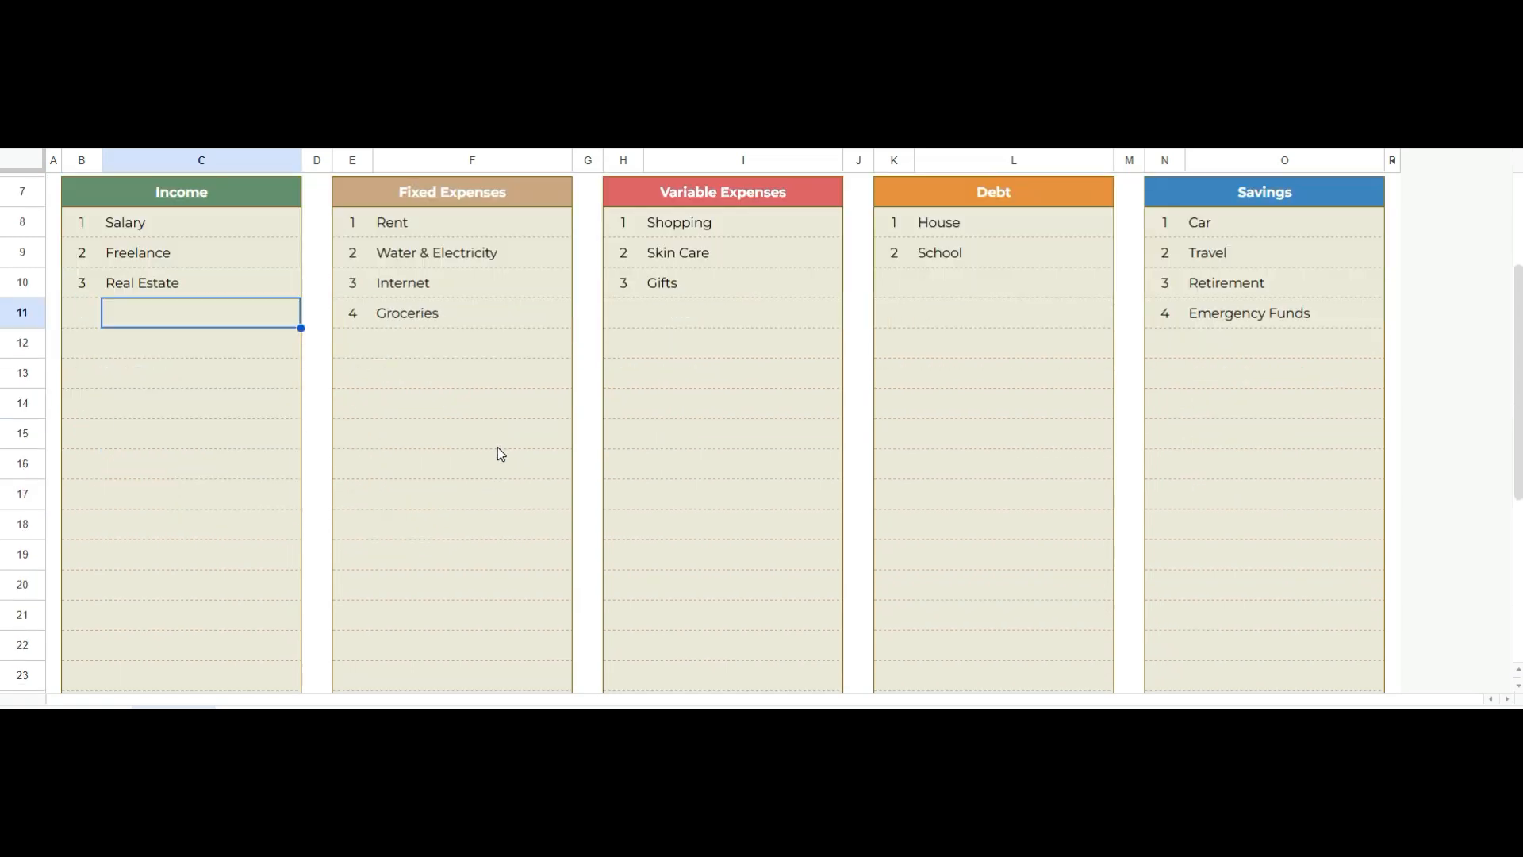
left_click(245, 715)
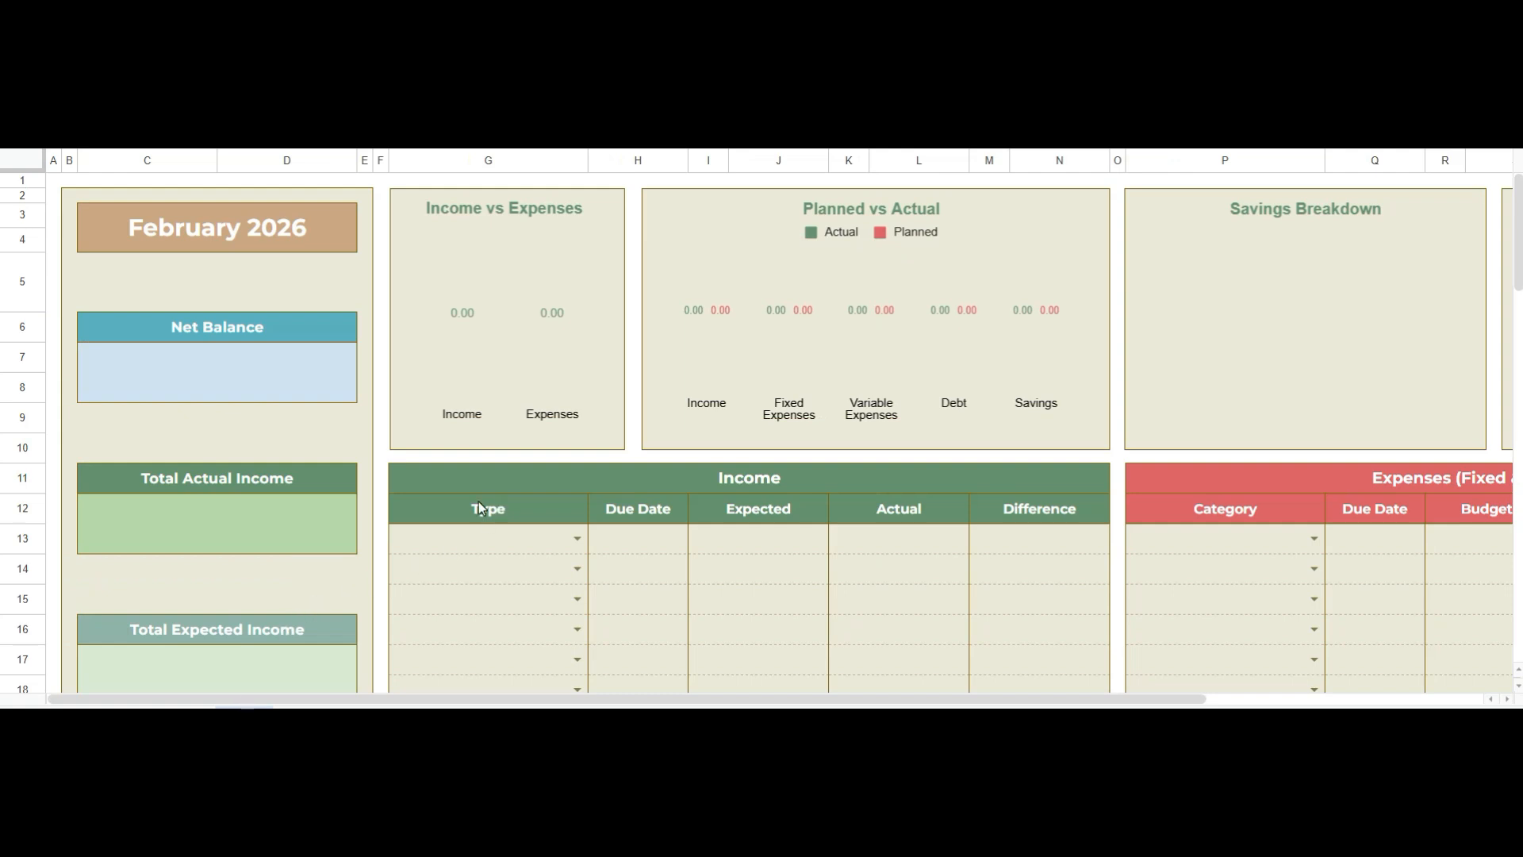
left_click(272, 364)
scroll(240, 479, "down", 2)
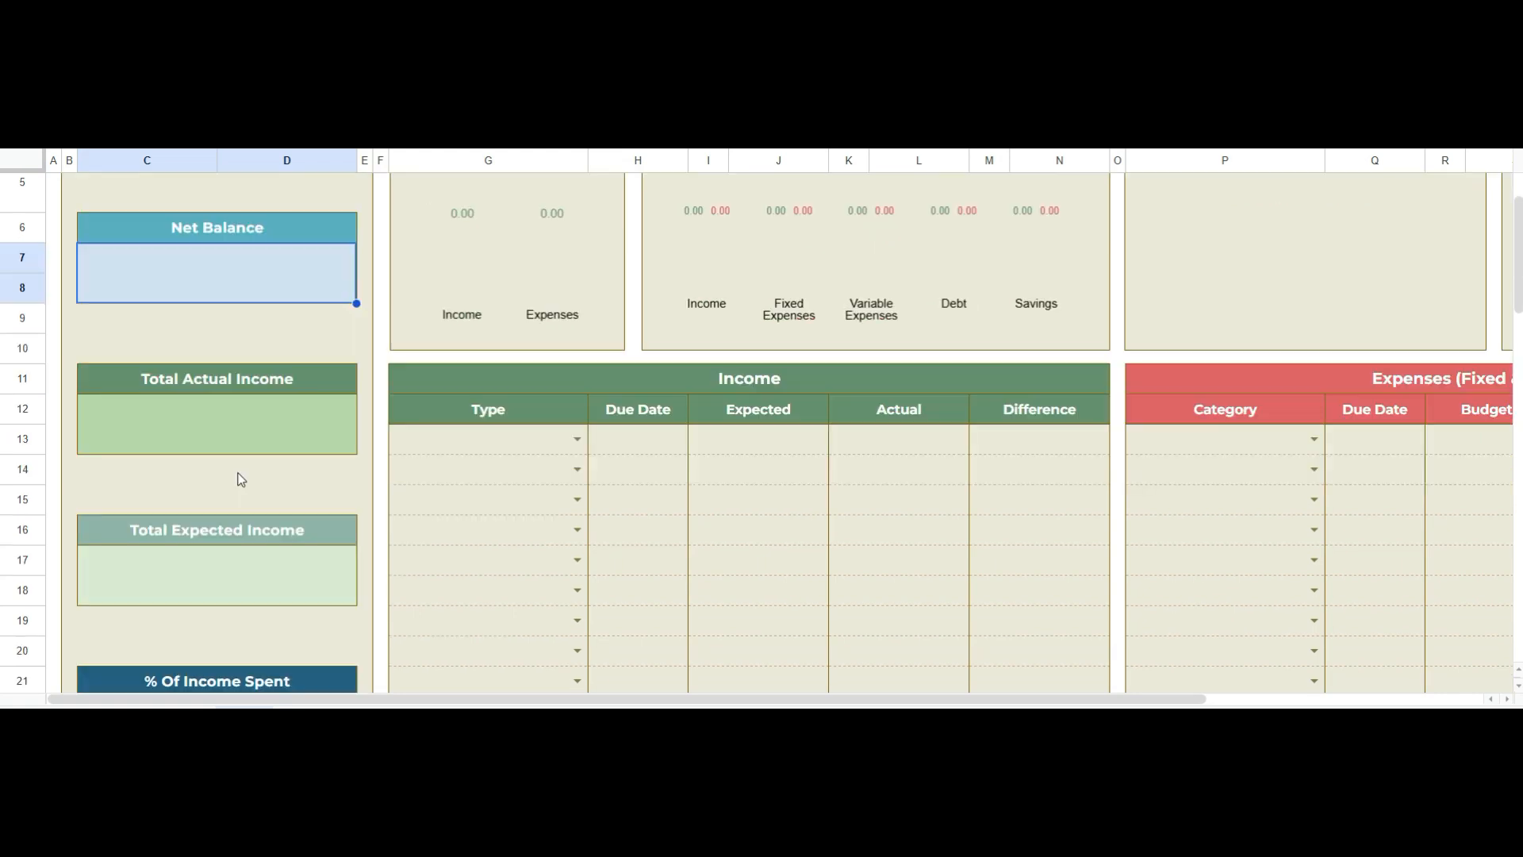
scroll(241, 479, "down", 5)
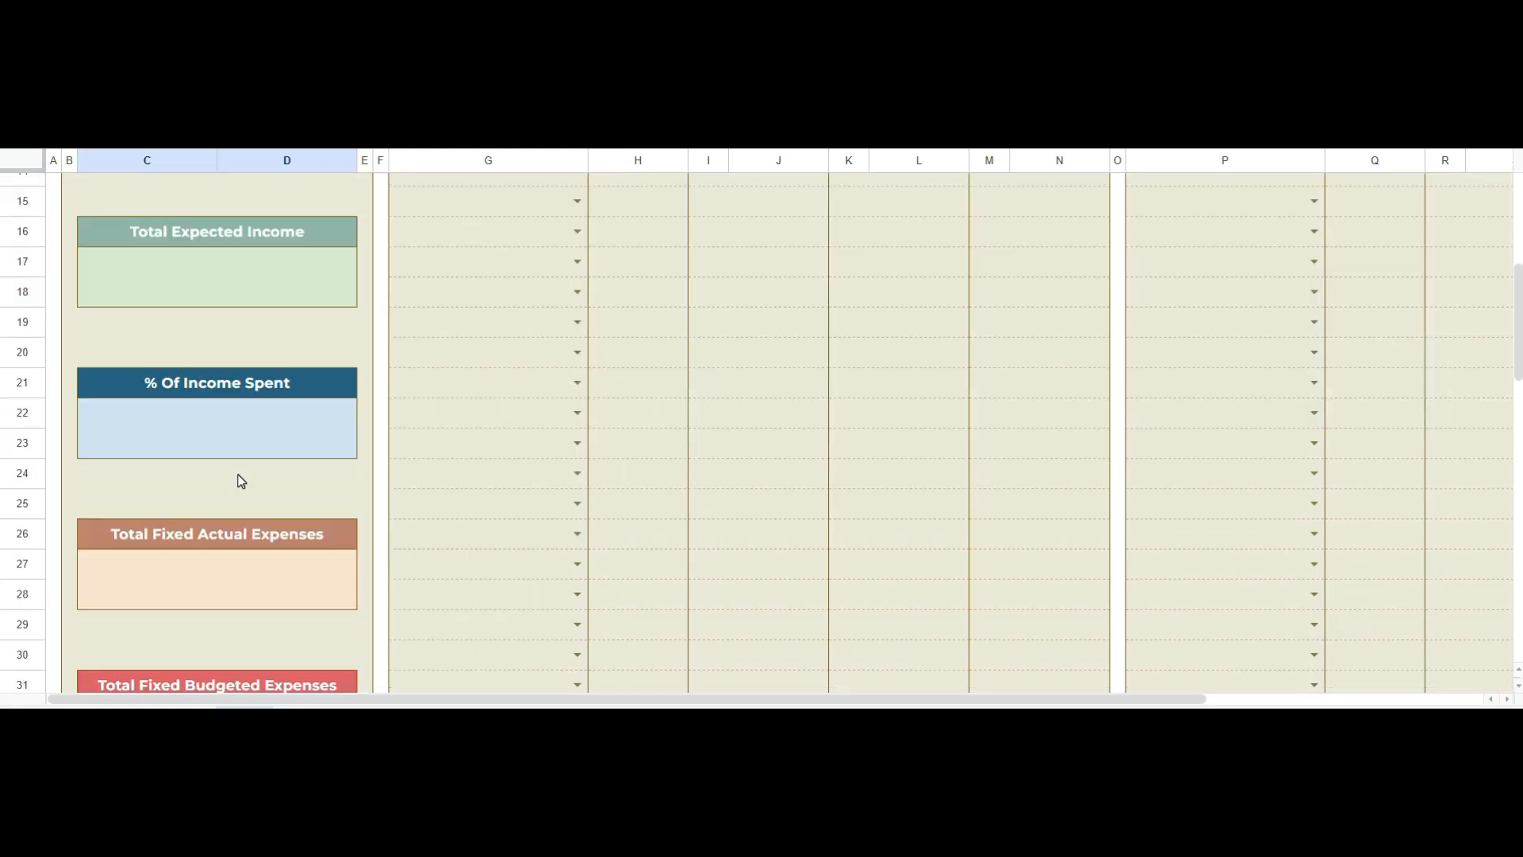
scroll(240, 479, "down", 1)
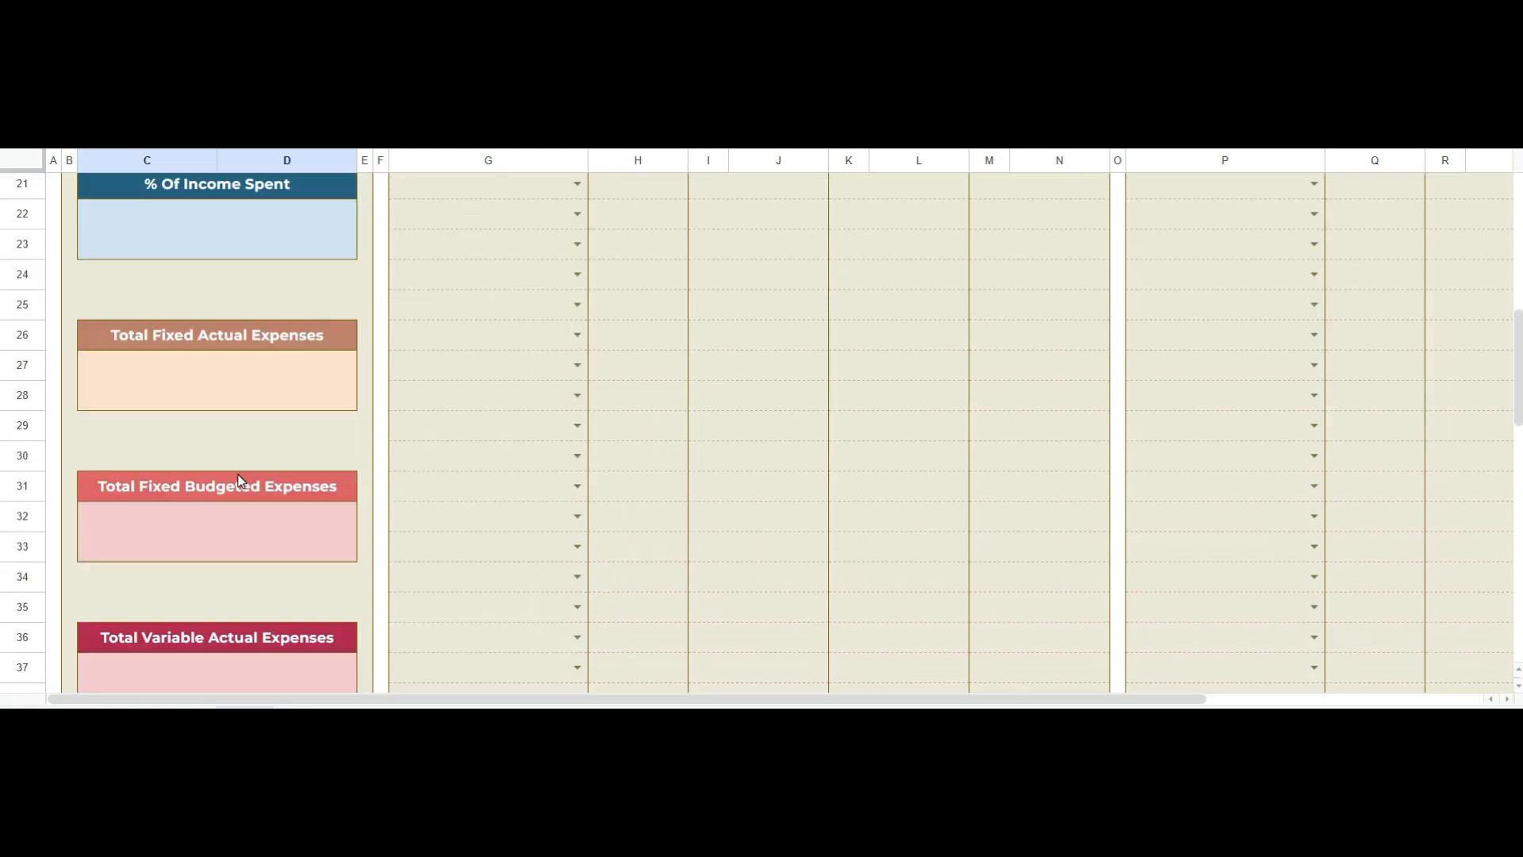
scroll(240, 481, "down", 1)
scroll(240, 481, "down", 1)
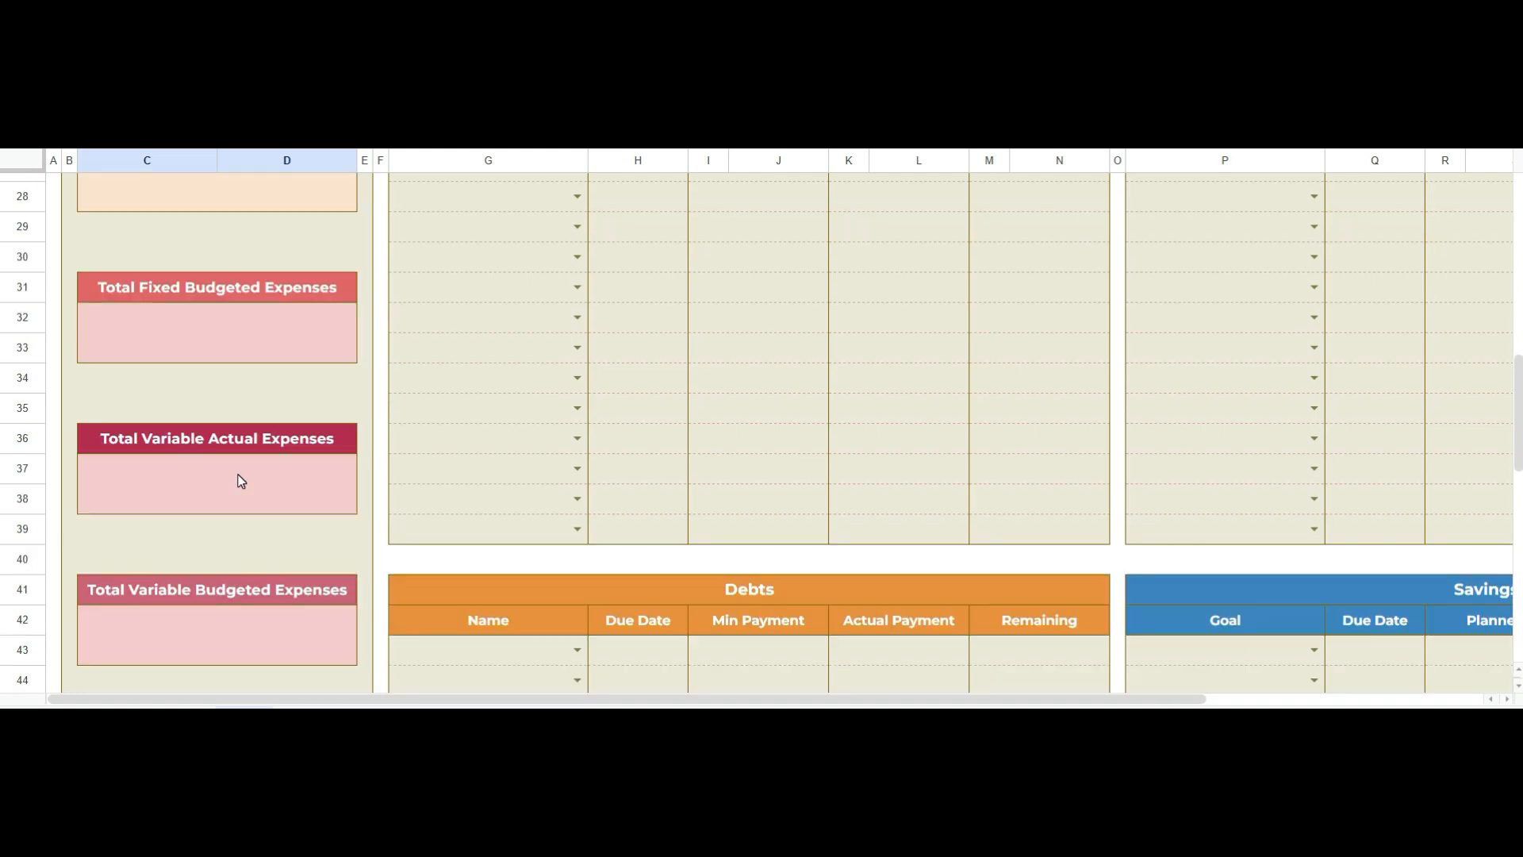
scroll(241, 481, "down", 3)
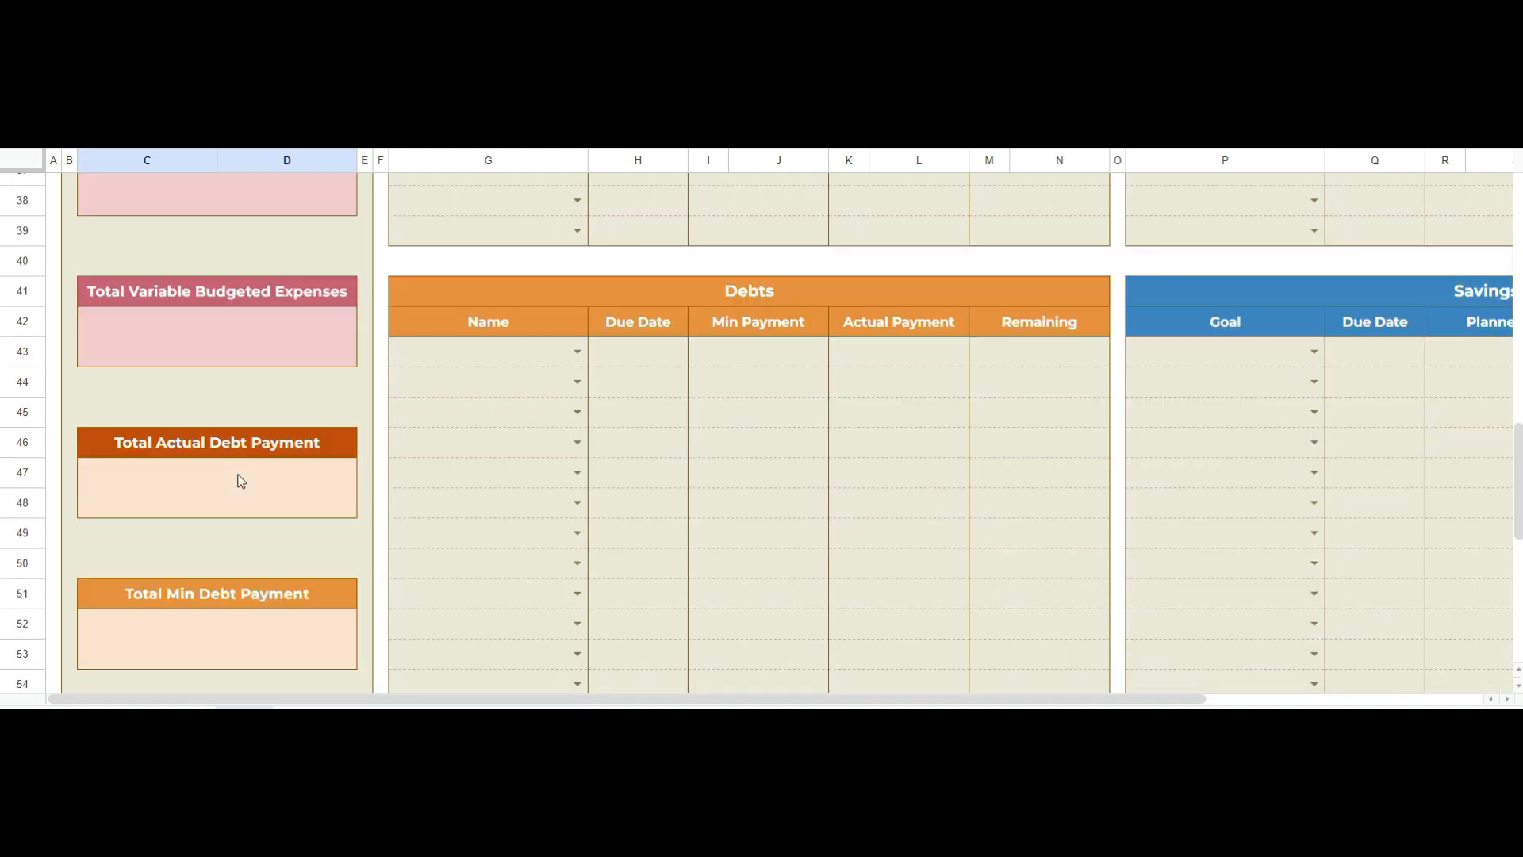
scroll(241, 481, "down", 1)
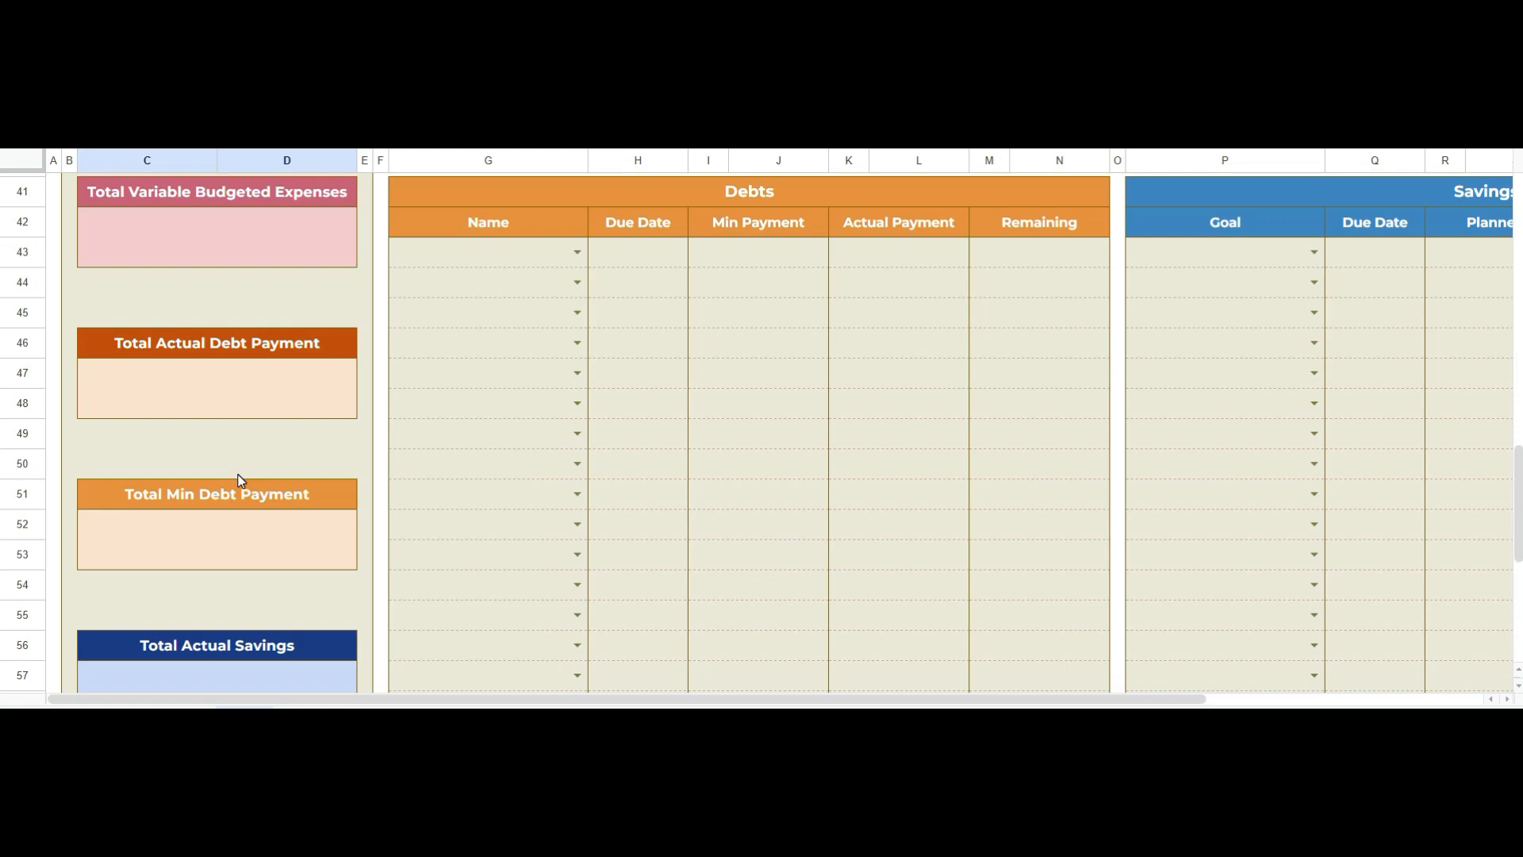
scroll(242, 481, "down", 4)
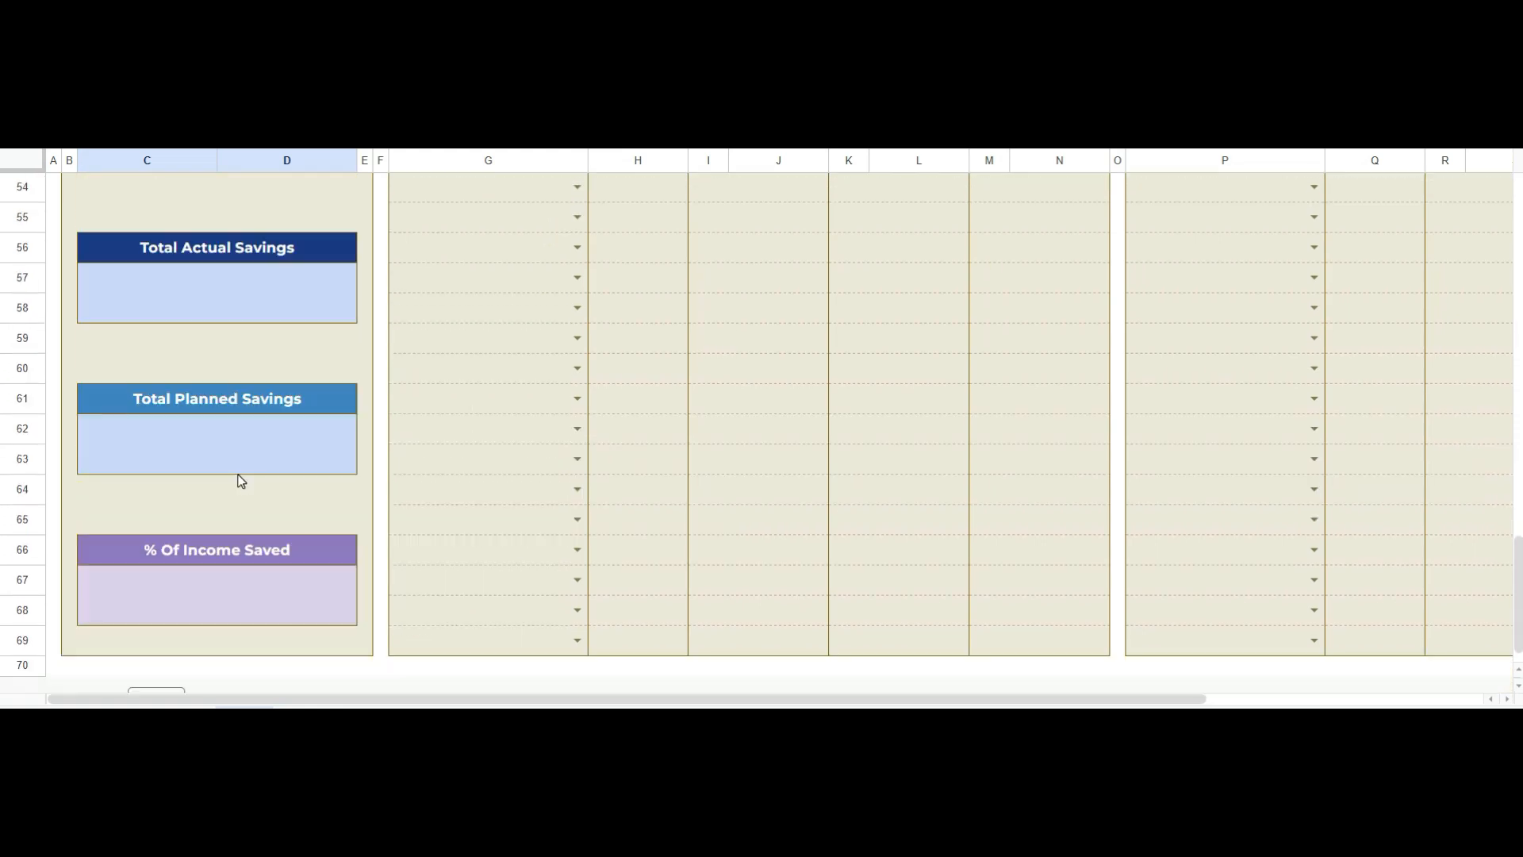
scroll(241, 480, "up", 9)
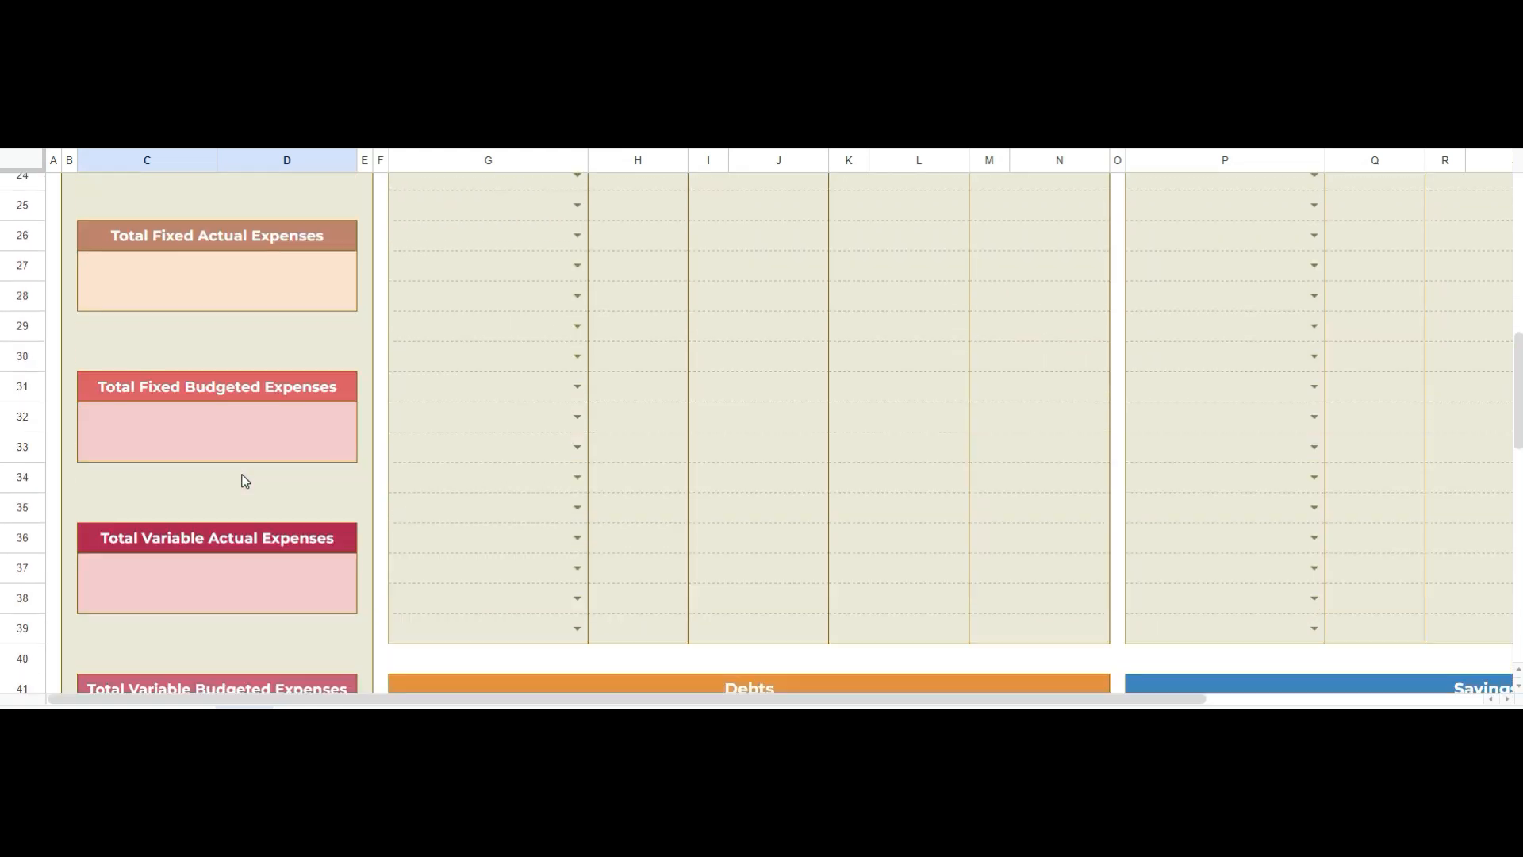
scroll(245, 481, "up", 7)
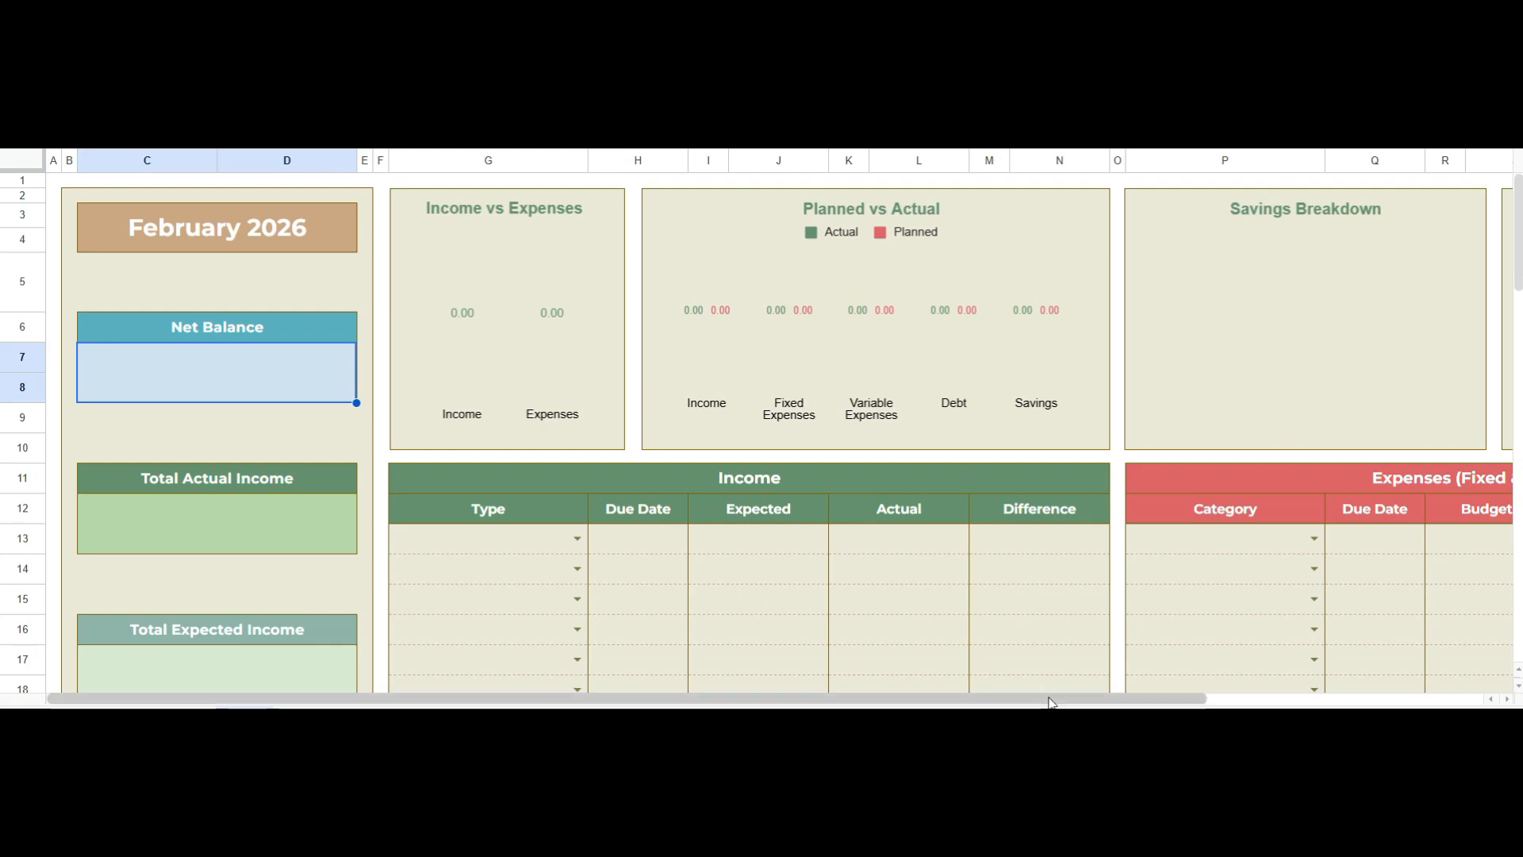
left_click_drag(1051, 699, 1358, 705)
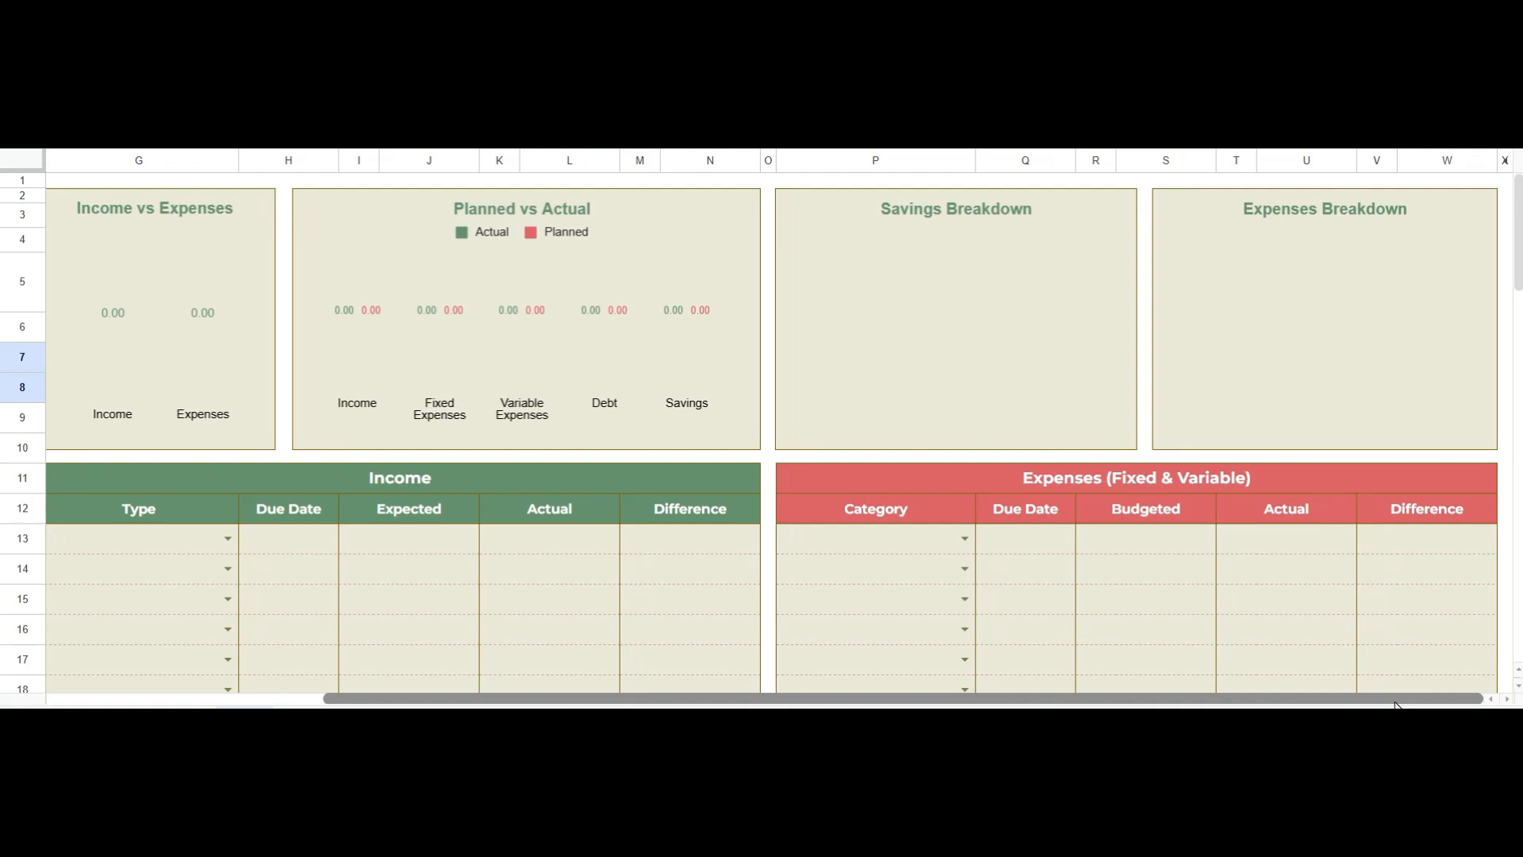
left_click_drag(1358, 703, 1055, 704)
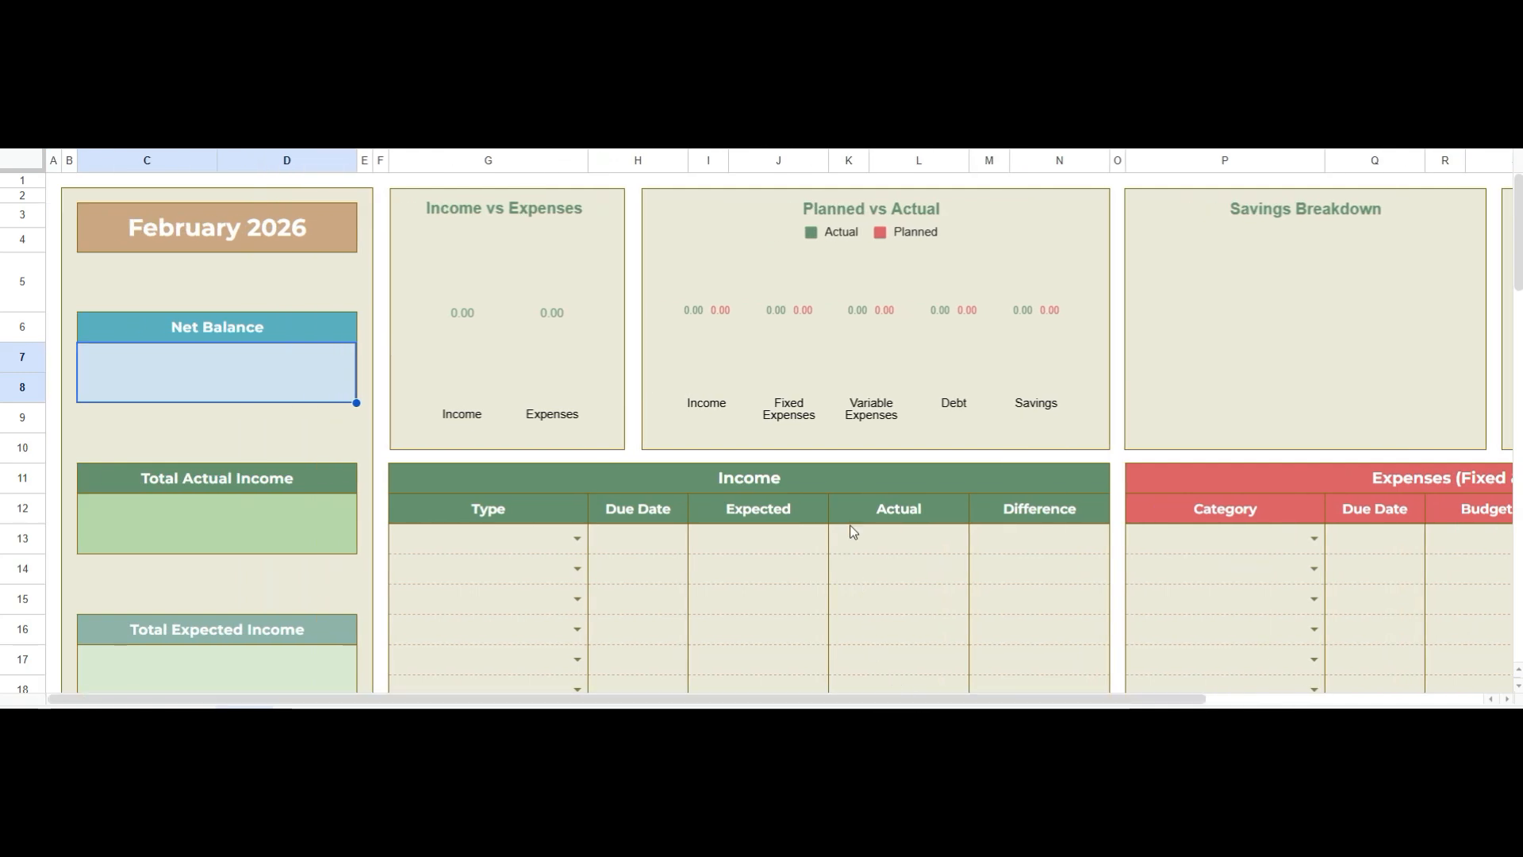
Add a Salary income entry due 2/1/2026 with 1300 expected and 1300 actual in the first Income row
scroll(849, 526, "down", 5)
left_click(576, 241)
left_click(508, 264)
double_click(643, 240)
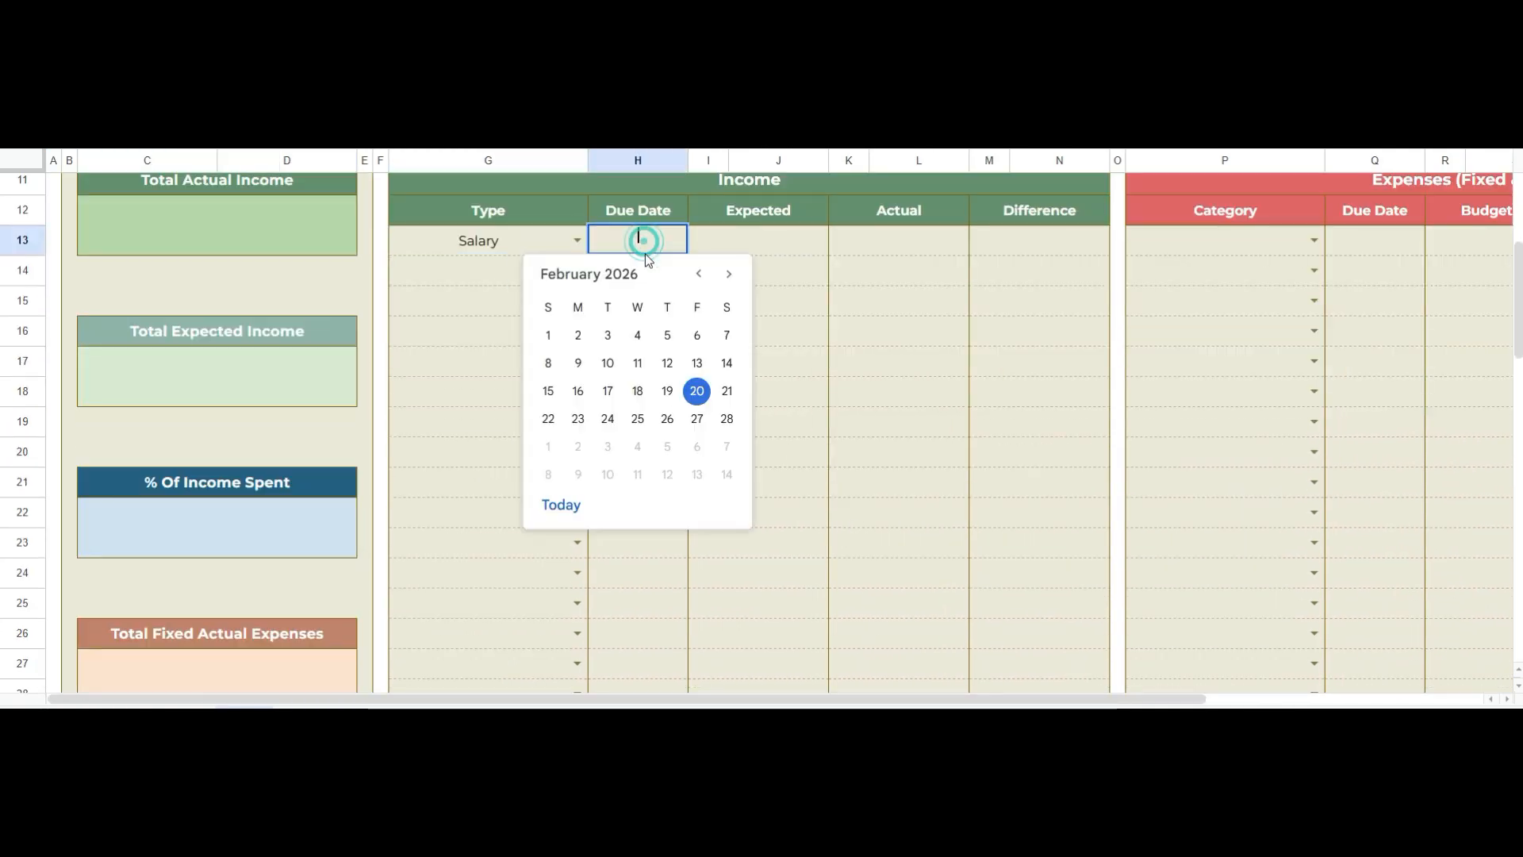
left_click(548, 335)
left_click(758, 240)
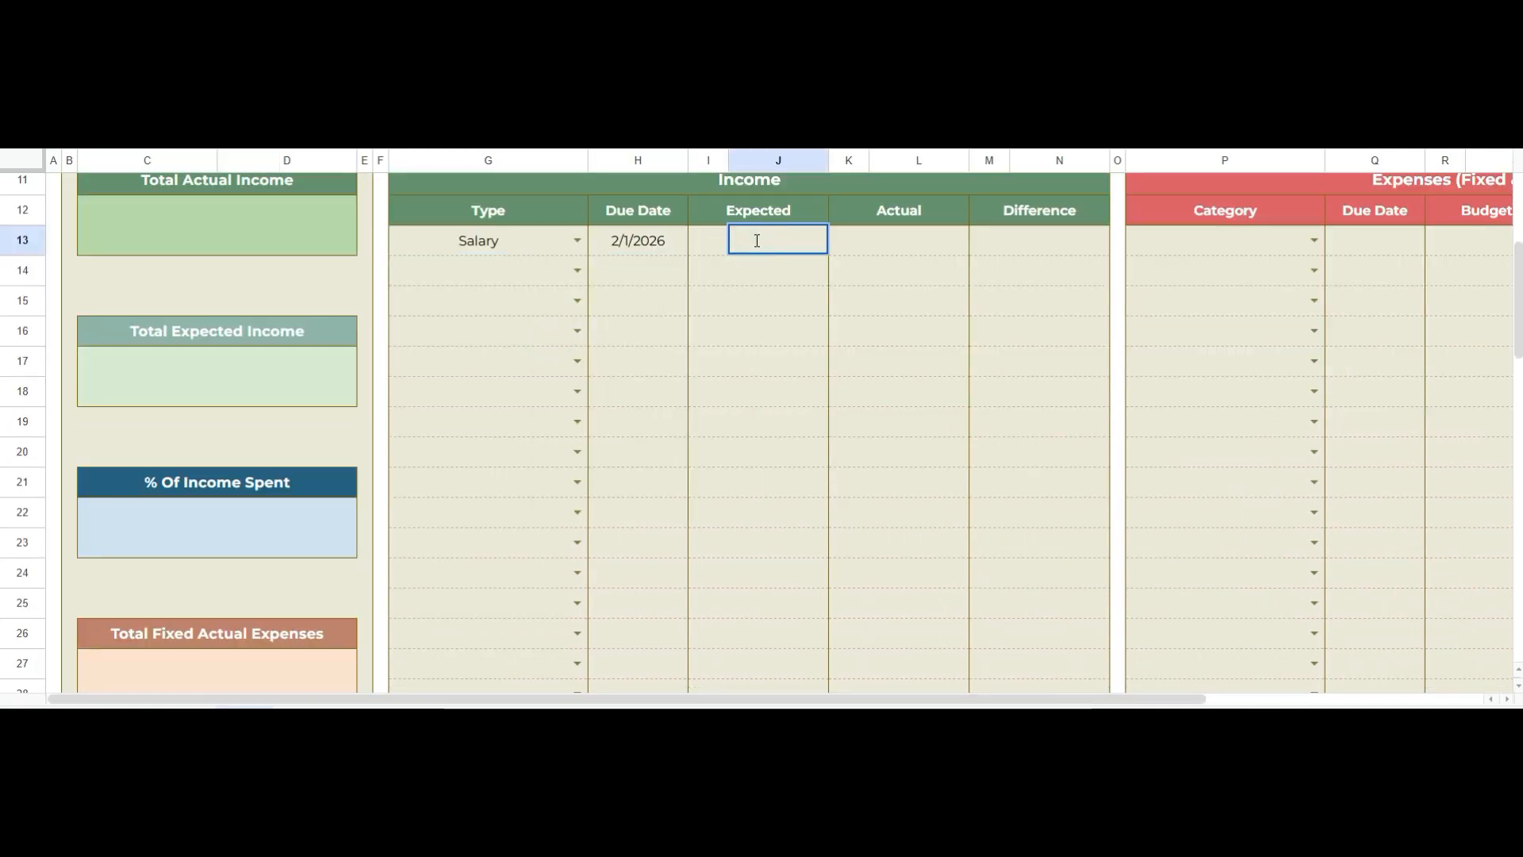
type("1300")
key("Return")
left_click(921, 235)
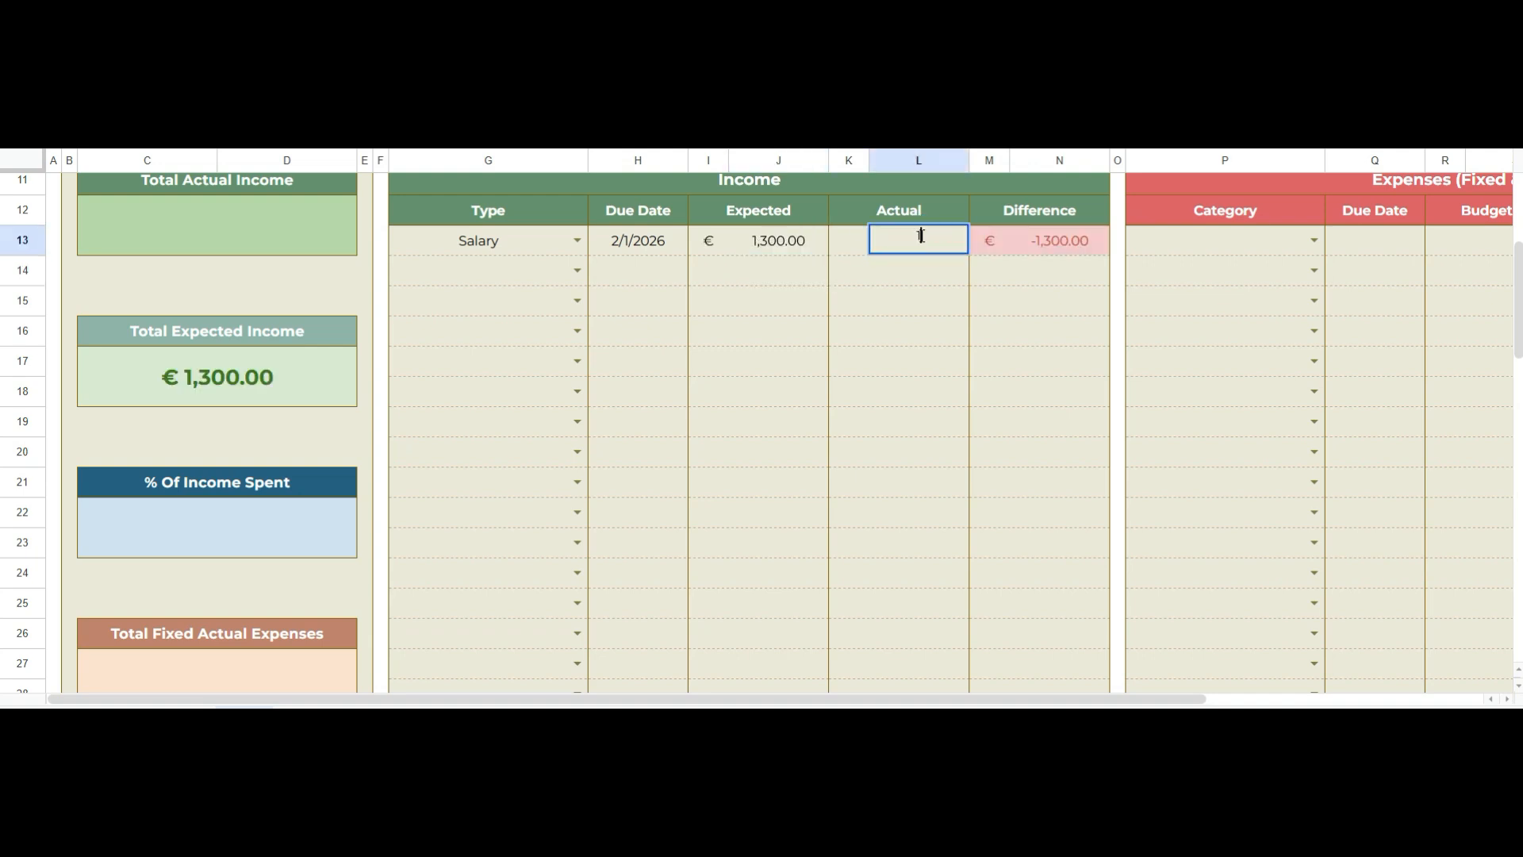
type("1300")
key("Return")
Add a Freelance income entry due 2/4/2026 with 2500 expected and 2400 actual
left_click(577, 271)
left_click(527, 326)
left_click(640, 278)
double_click(639, 279)
left_click(638, 365)
double_click(770, 272)
type("2500")
key("Return")
left_click(901, 269)
type("2")
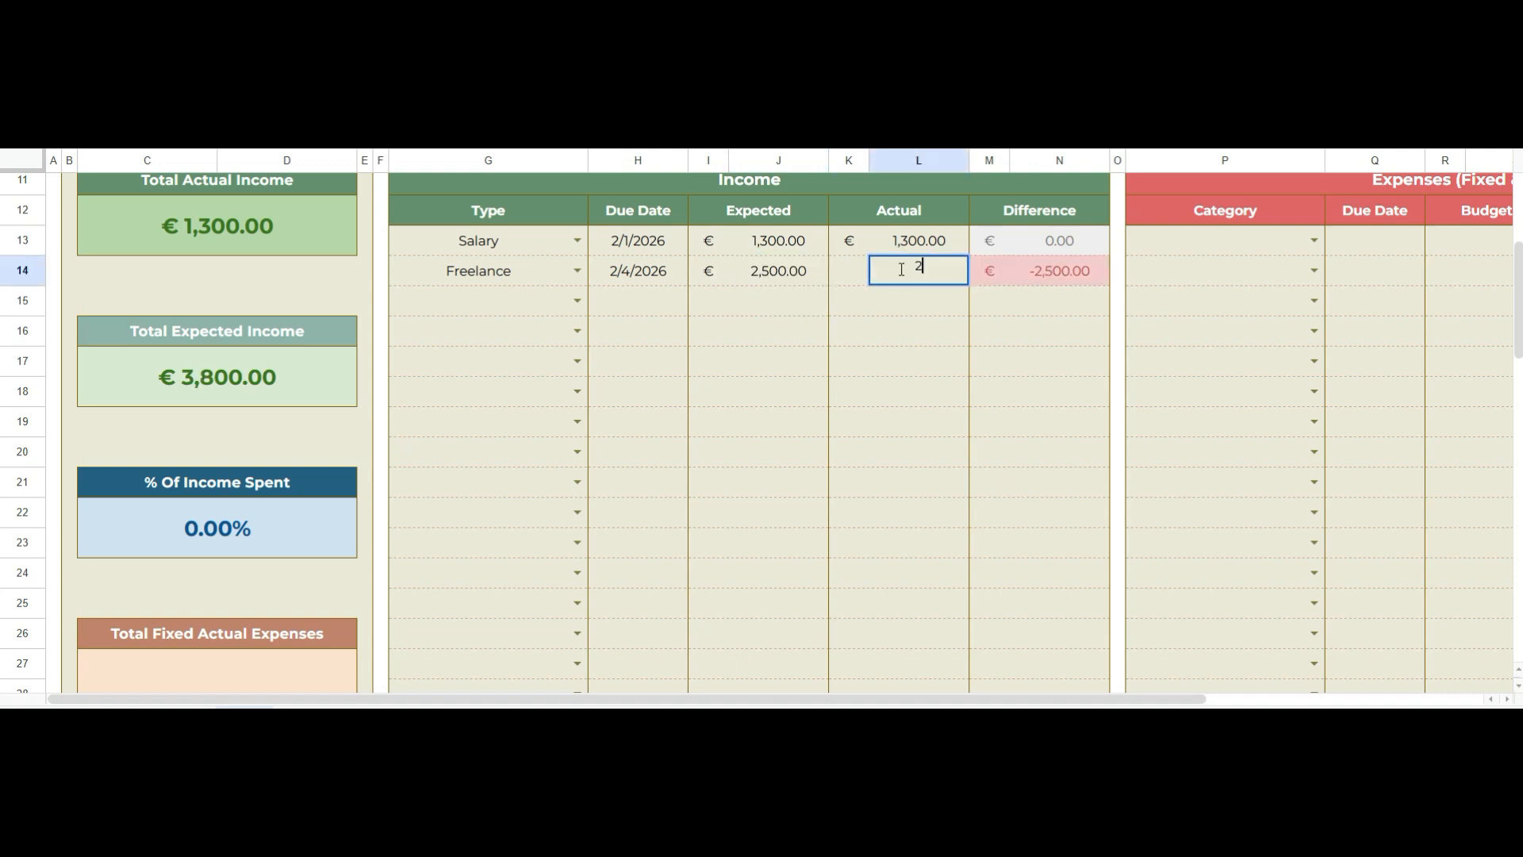
type(",400")
key("Return")
Add a Real Estate income entry due 2/6/2026 with 350 expected and 350 actual
left_click(576, 301)
left_click(491, 374)
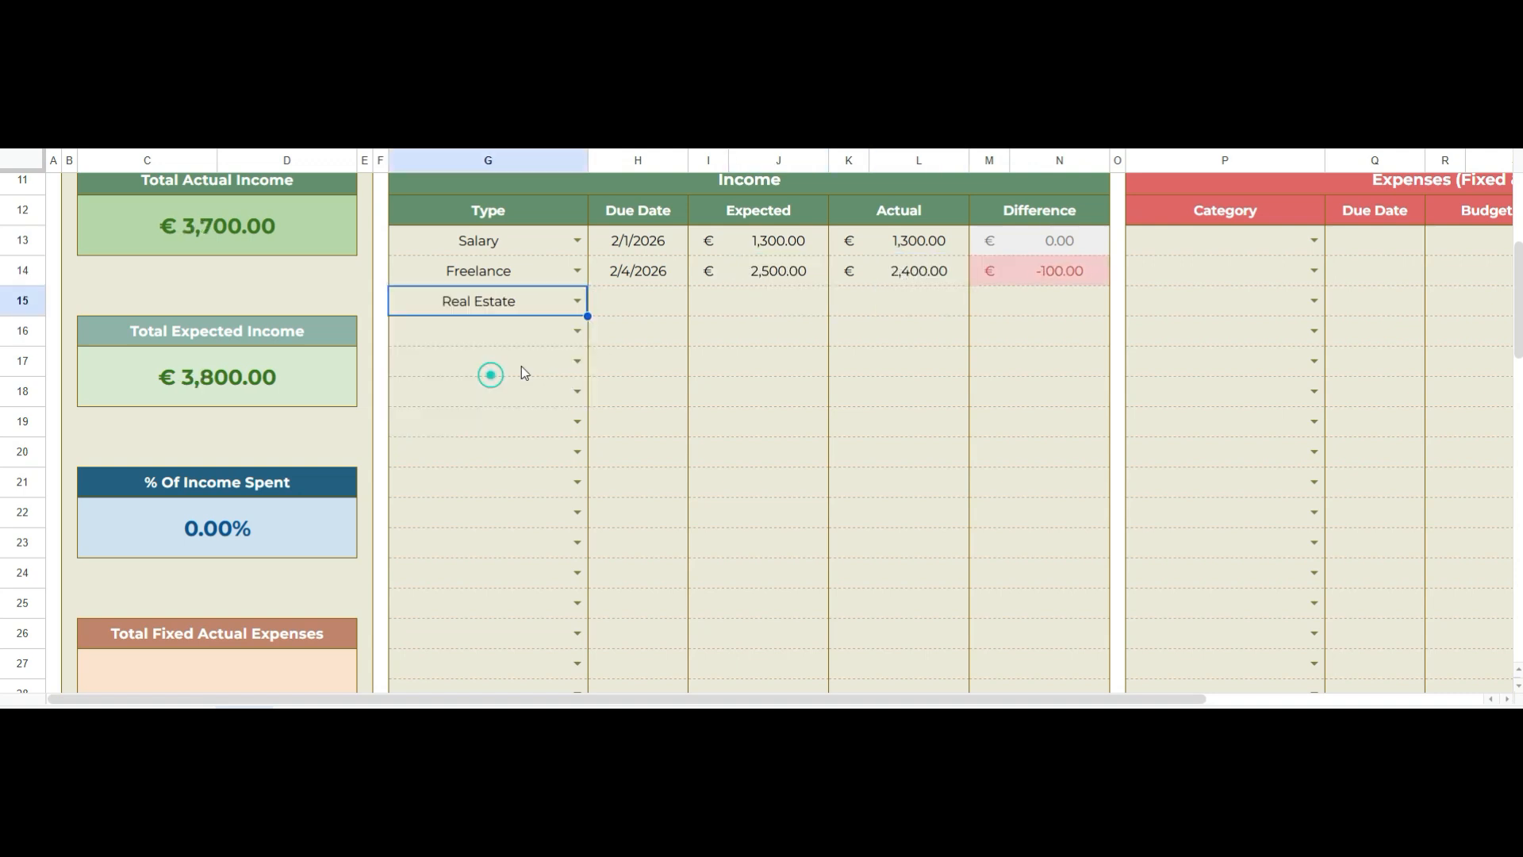
double_click(638, 300)
left_click(697, 394)
double_click(758, 298)
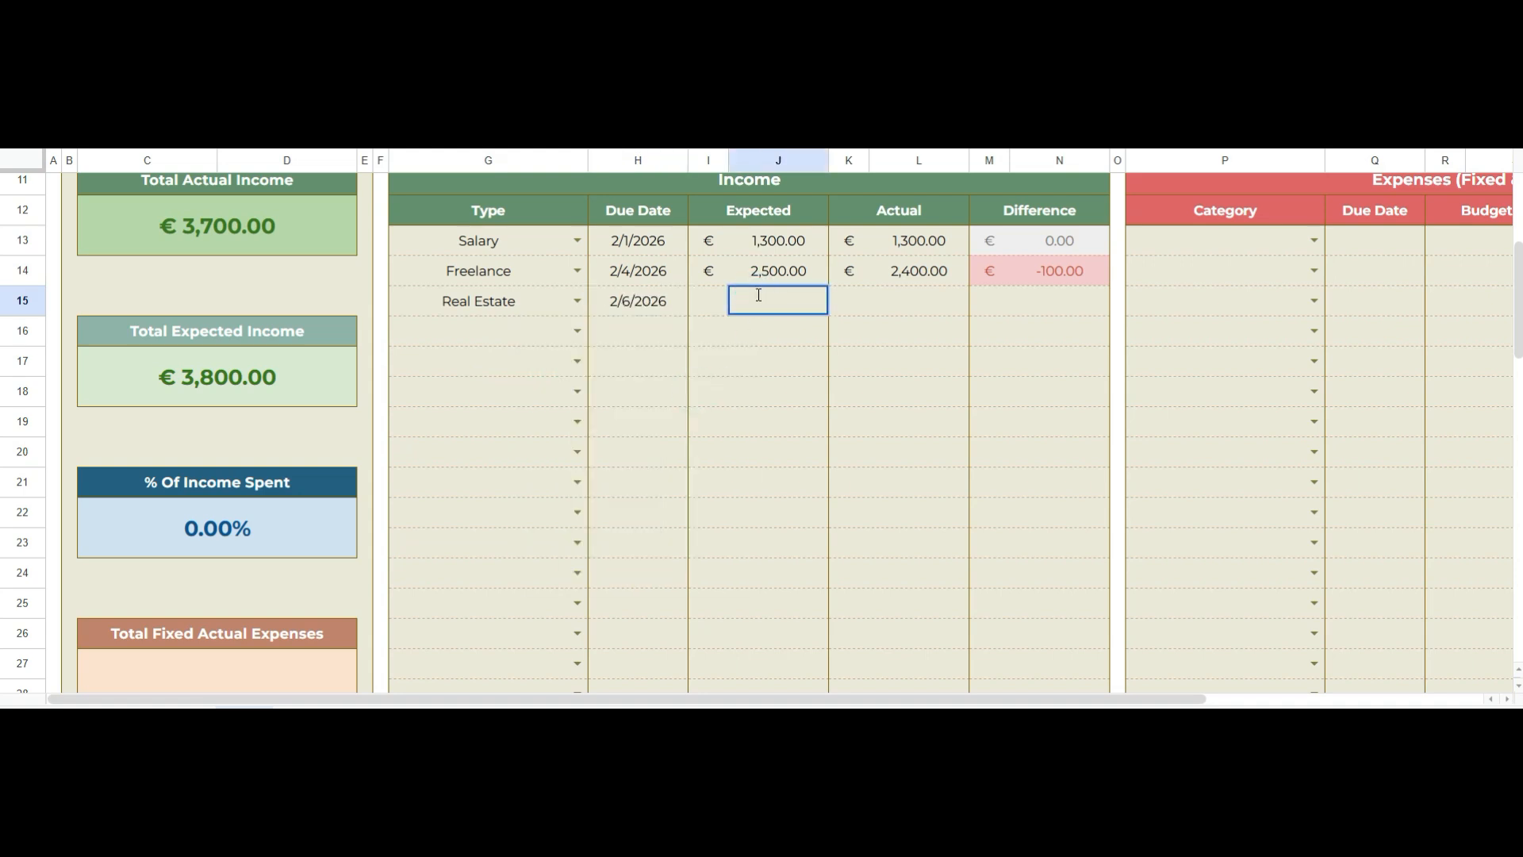
type("350")
key("Return")
left_click(912, 299)
type("350")
key("Return")
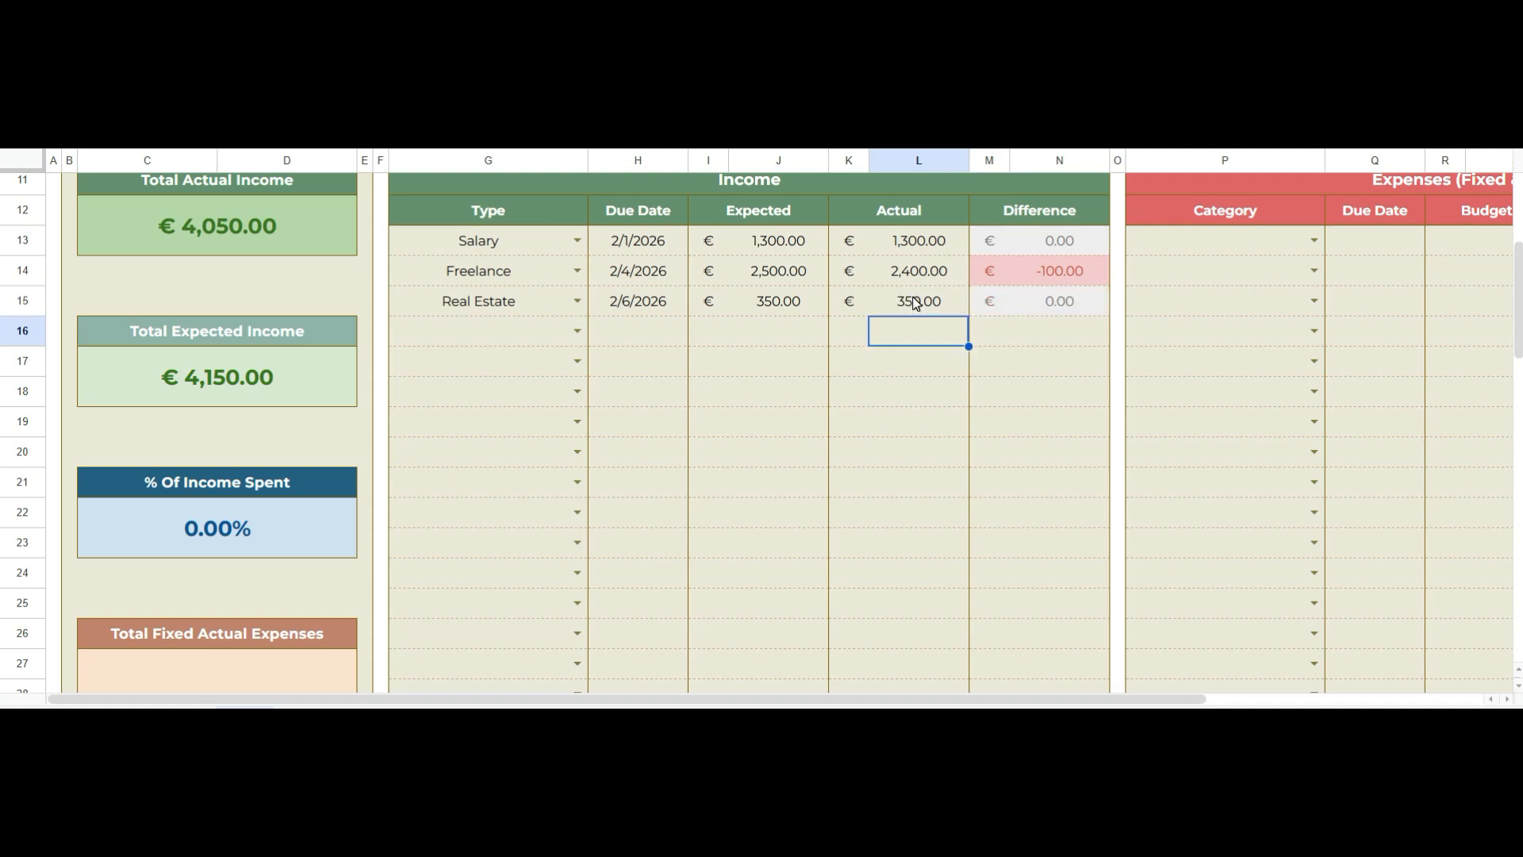
Add a second Freelance income entry due 2/10/2026 with 200 expected and 340 actual
scroll(1119, 416, "right", 2)
left_click(416, 330)
left_click(316, 388)
double_click(477, 331)
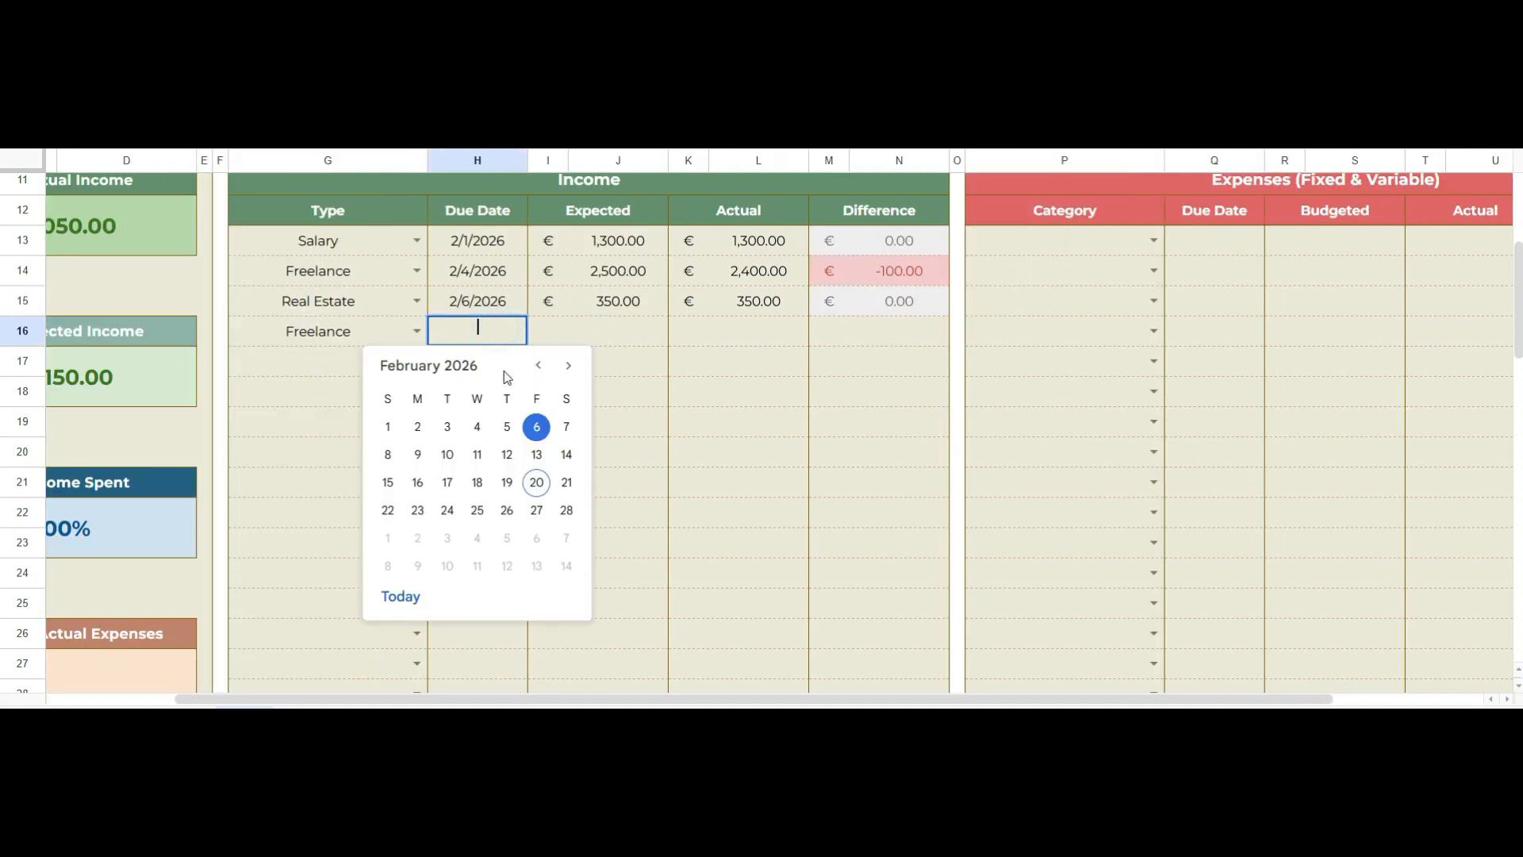
left_click(448, 454)
left_click(596, 330)
type("200")
left_click(726, 330)
type("3")
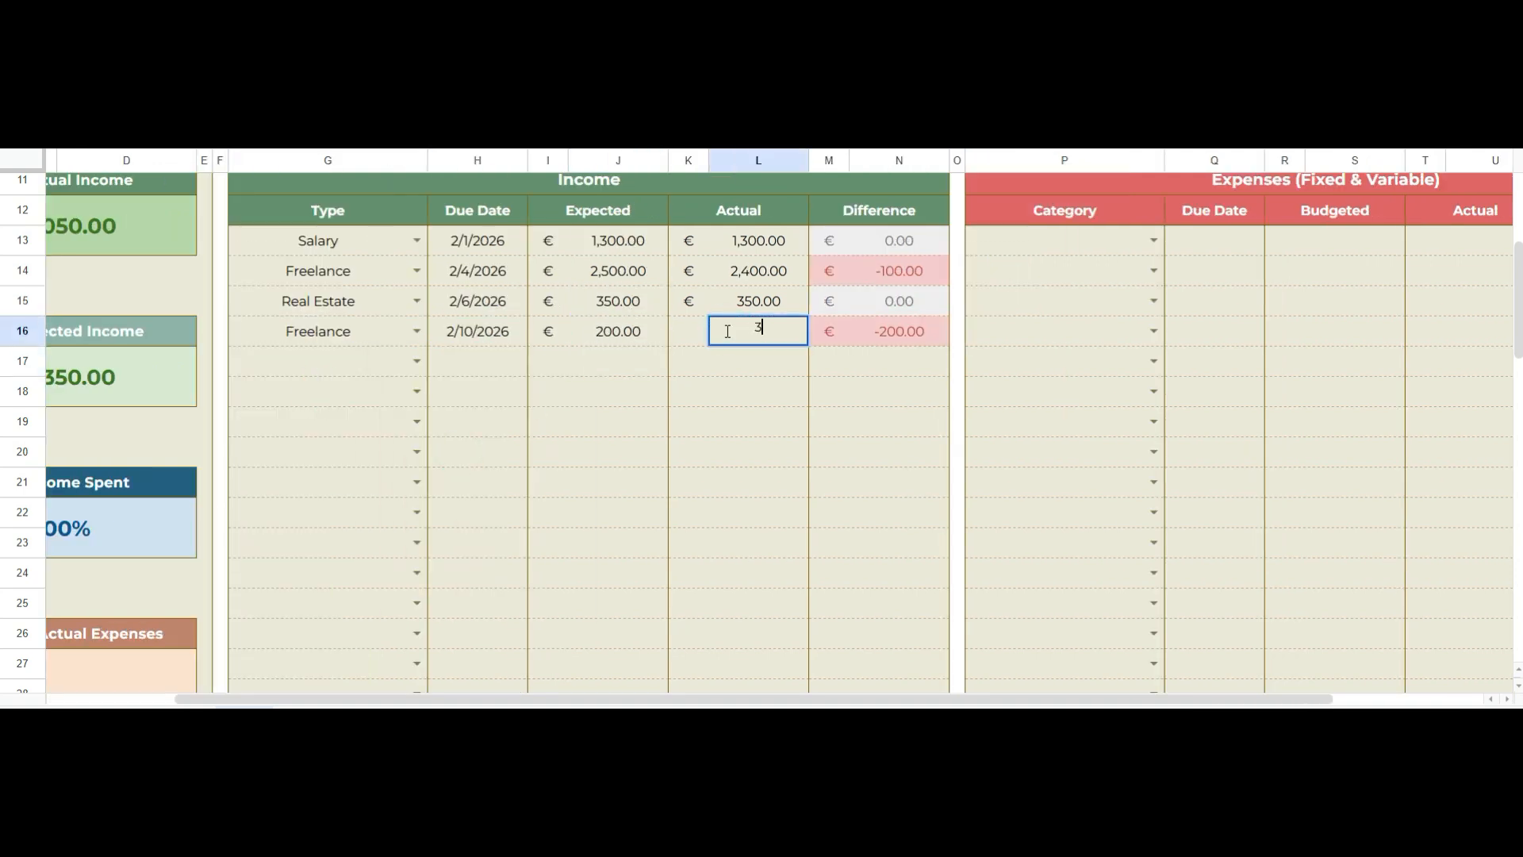
type("40")
key("Return")
Add a Rent expense due 2/1/2026 with 900 budgeted and 900 actual in the first Expenses row
scroll(1031, 428, "up", 2)
scroll(975, 438, "right", 3)
left_click(963, 335)
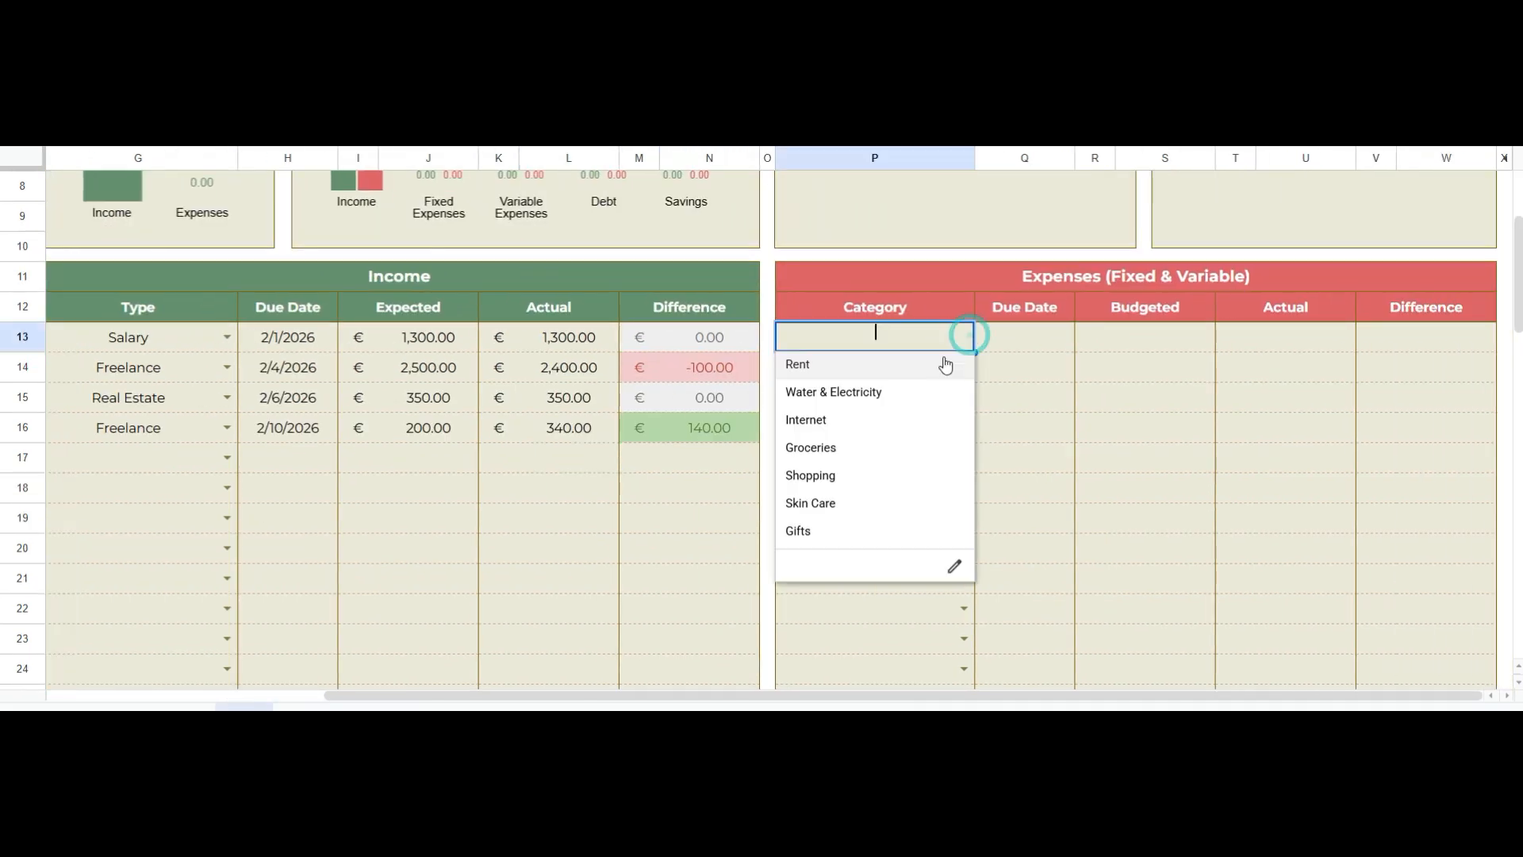
left_click(945, 364)
double_click(1023, 338)
left_click(962, 431)
left_click(1166, 336)
type("9")
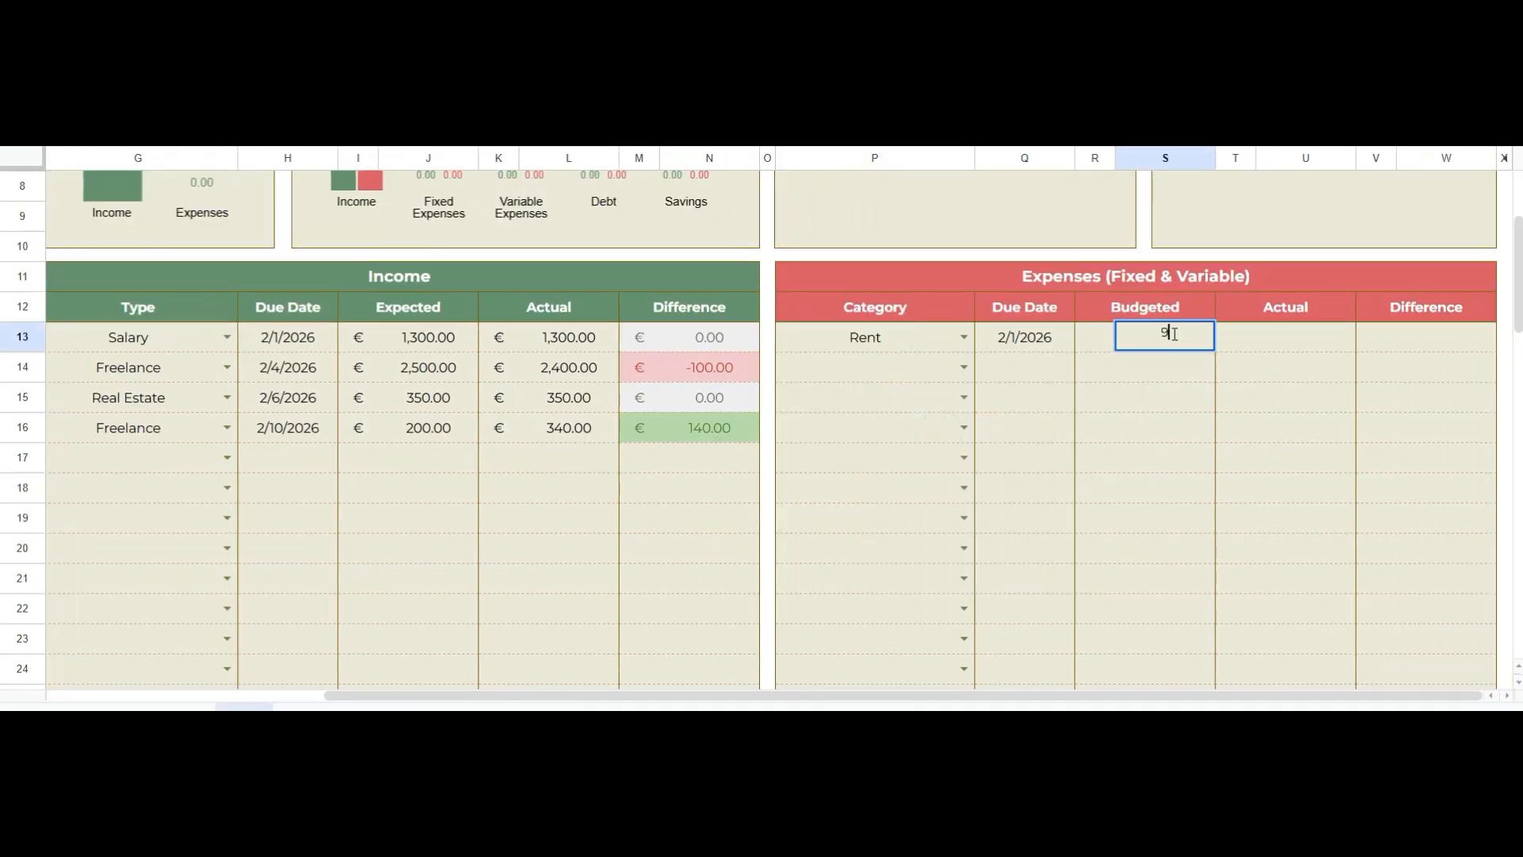
type("00")
left_click(1309, 336)
type("900")
key("Return")
Add a Water & Electricity expense due 2/10/2026 with 25 budgeted and 20 actual
left_click(964, 367)
left_click(872, 418)
double_click(1023, 367)
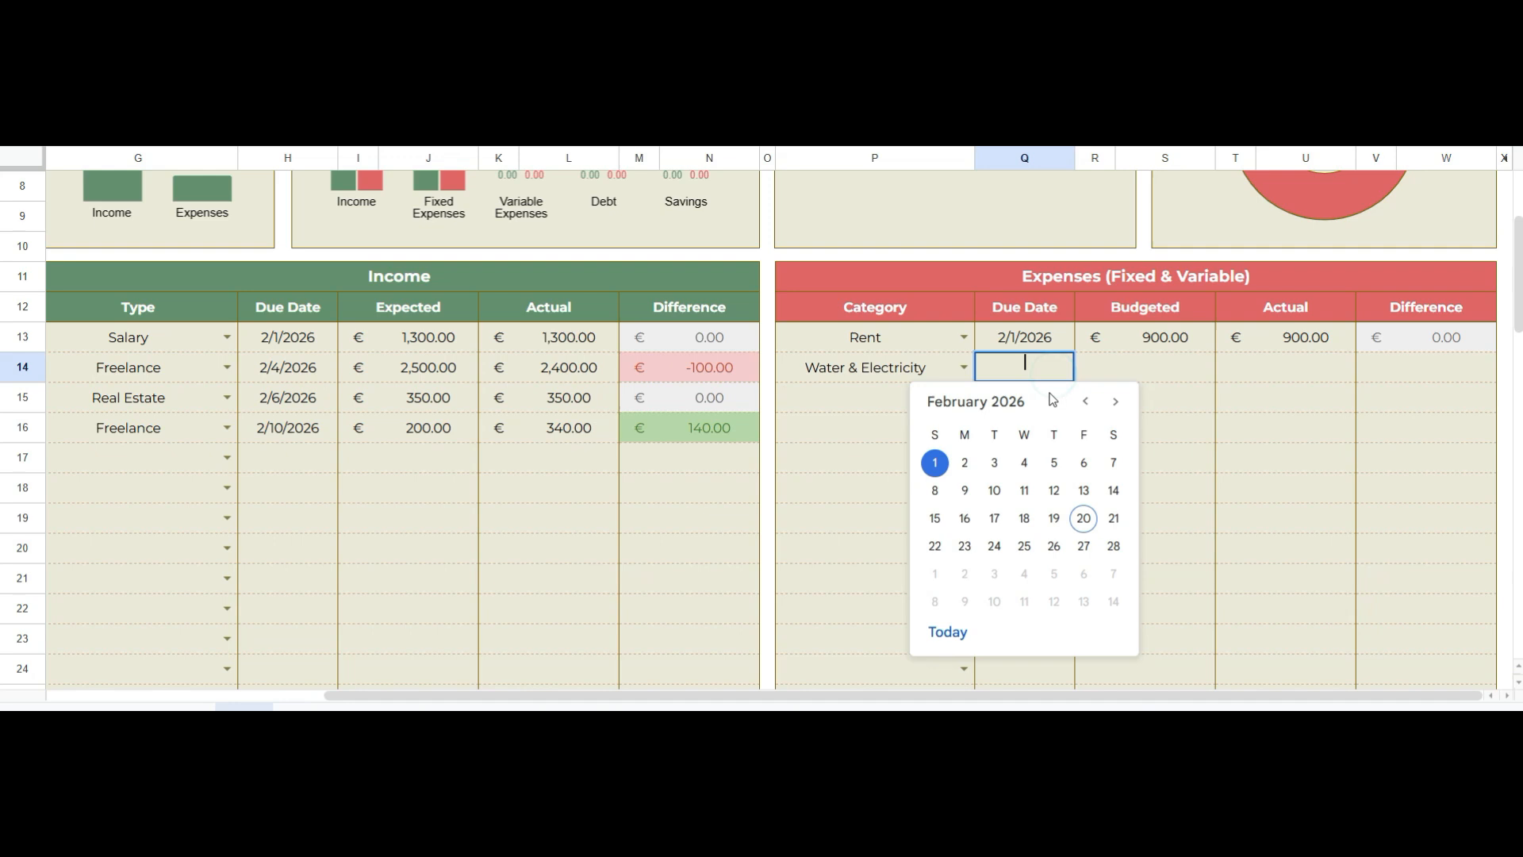
left_click(994, 490)
left_click(1156, 367)
type("25")
key("Return")
left_click(1327, 373)
type("20")
key("Return")
Add an Internet expense due 2/10/2026 with 15 budgeted and 14 actual
left_click(963, 398)
left_click(801, 476)
double_click(1023, 398)
left_click(994, 519)
double_click(1143, 399)
type("15")
left_click(1310, 399)
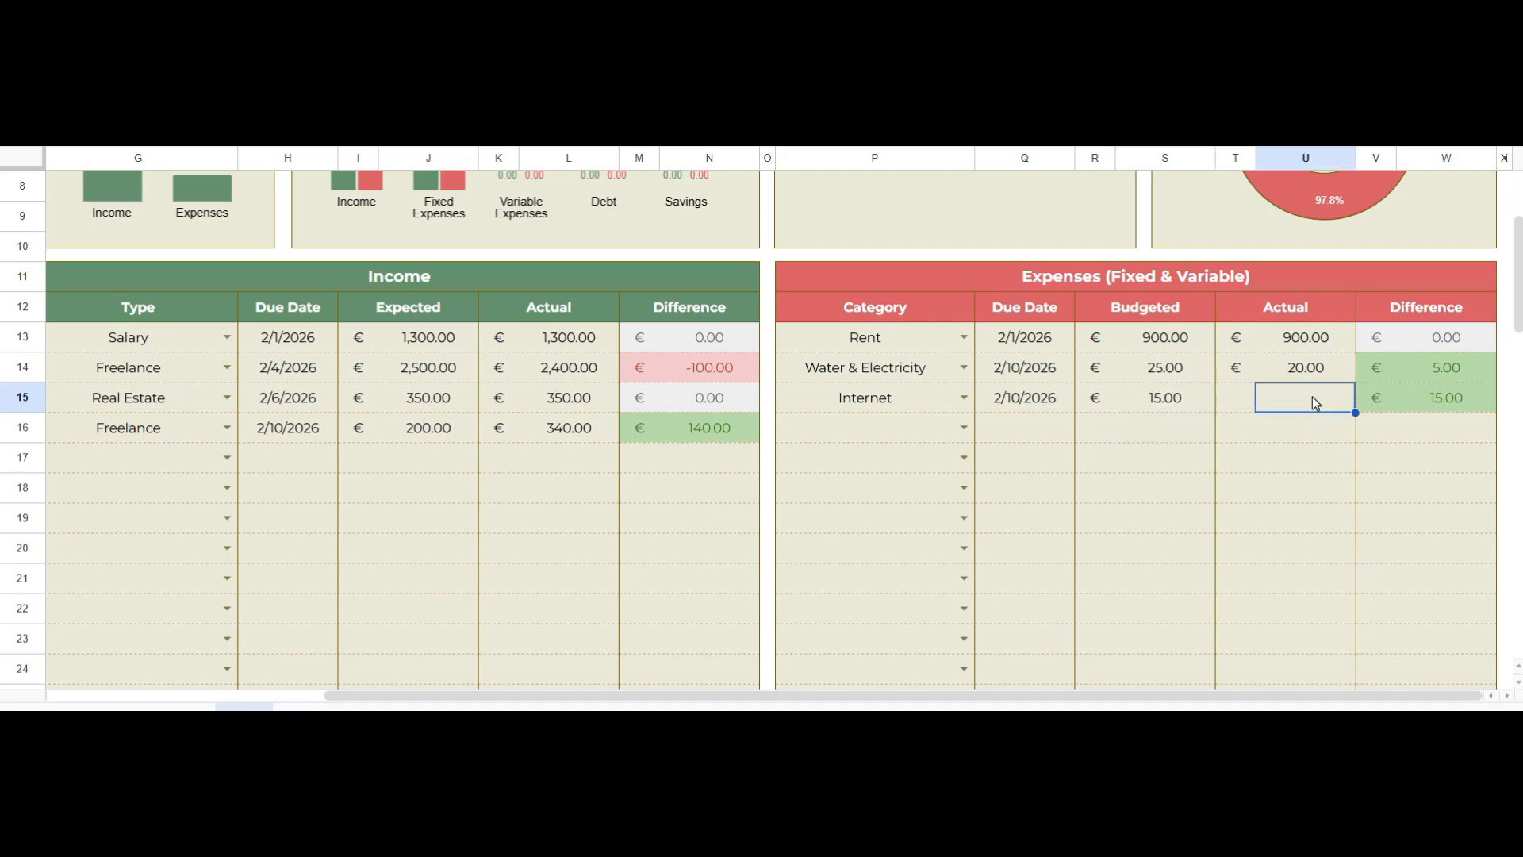
type("14")
key("Return")
Add a Groceries expense due 2/12/2026 with 300 budgeted and 320 actual
left_click(964, 427)
left_click(874, 543)
double_click(1023, 428)
left_click(1054, 551)
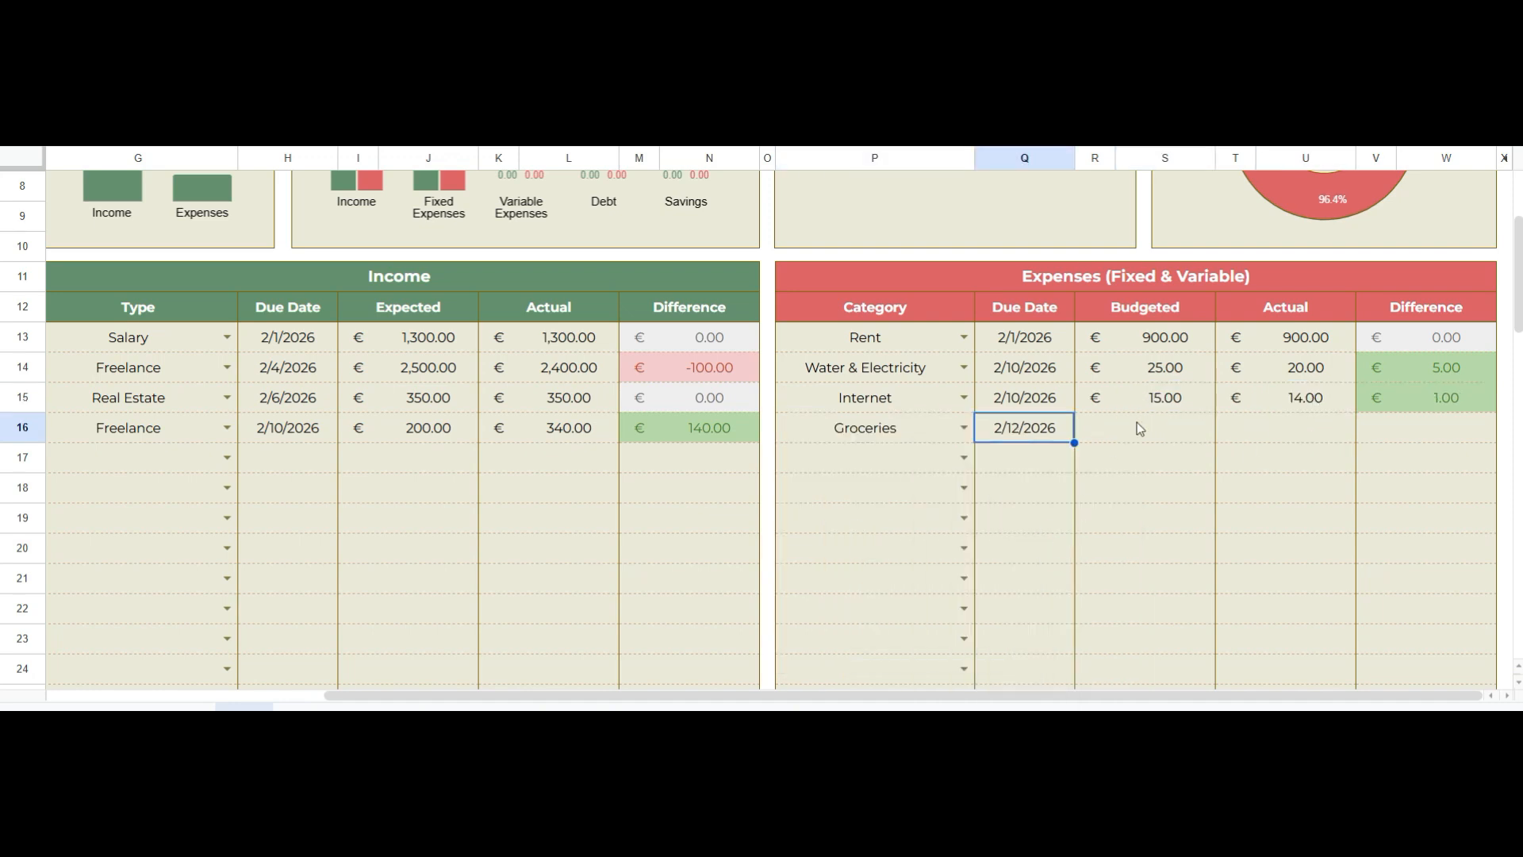
double_click(1143, 427)
type("300")
key("Return")
left_click(1293, 426)
type("320")
key("Return")
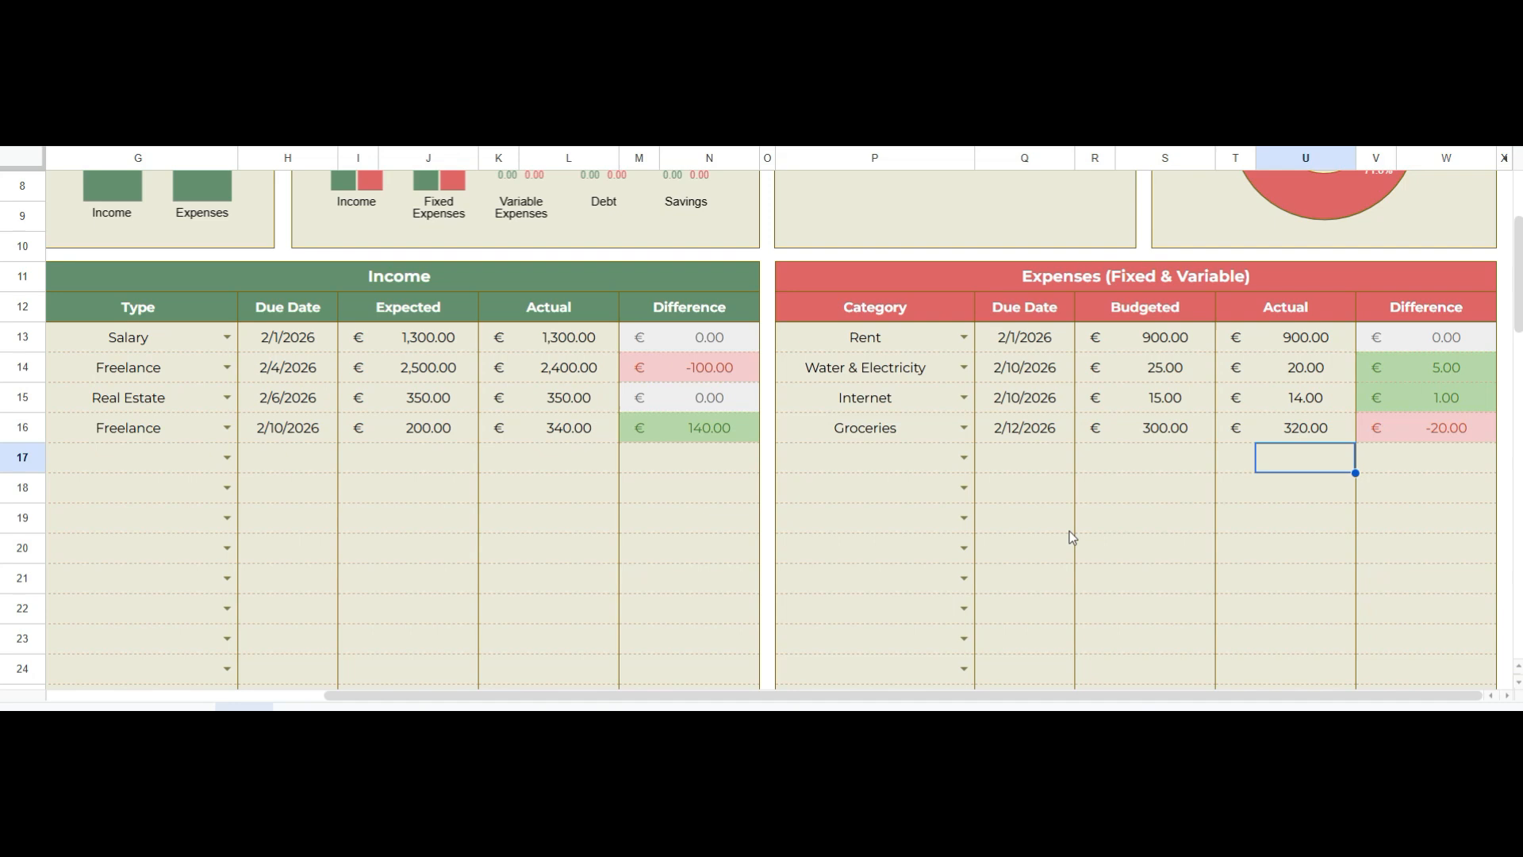
Add a Skin Care expense due 2/13/2026 with 30 budgeted and 12 actual
left_click(964, 458)
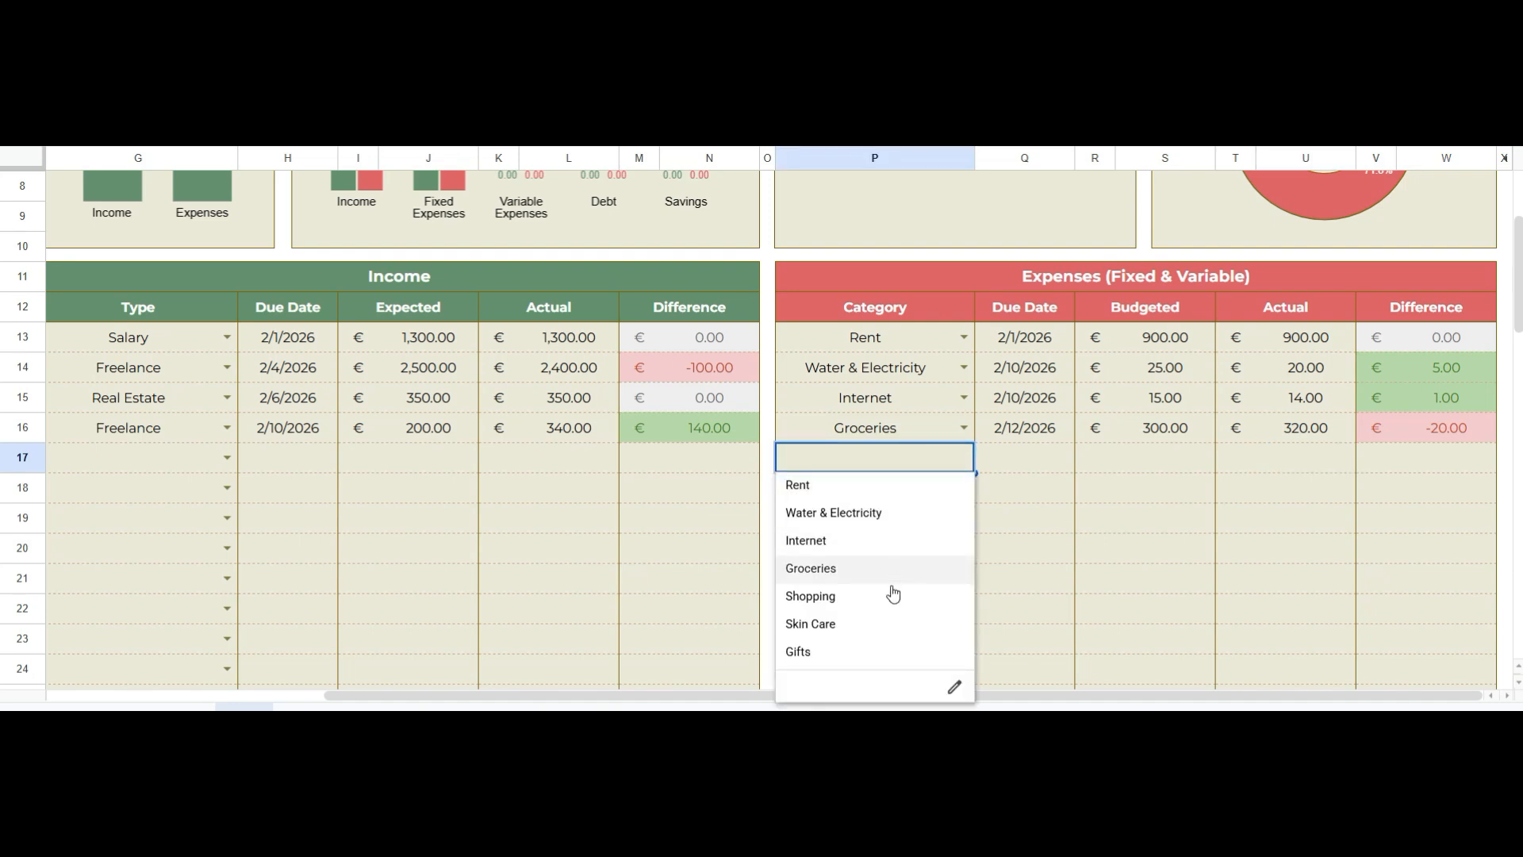
left_click(896, 623)
double_click(1023, 458)
left_click(1084, 275)
double_click(1151, 458)
type("30")
key("Return")
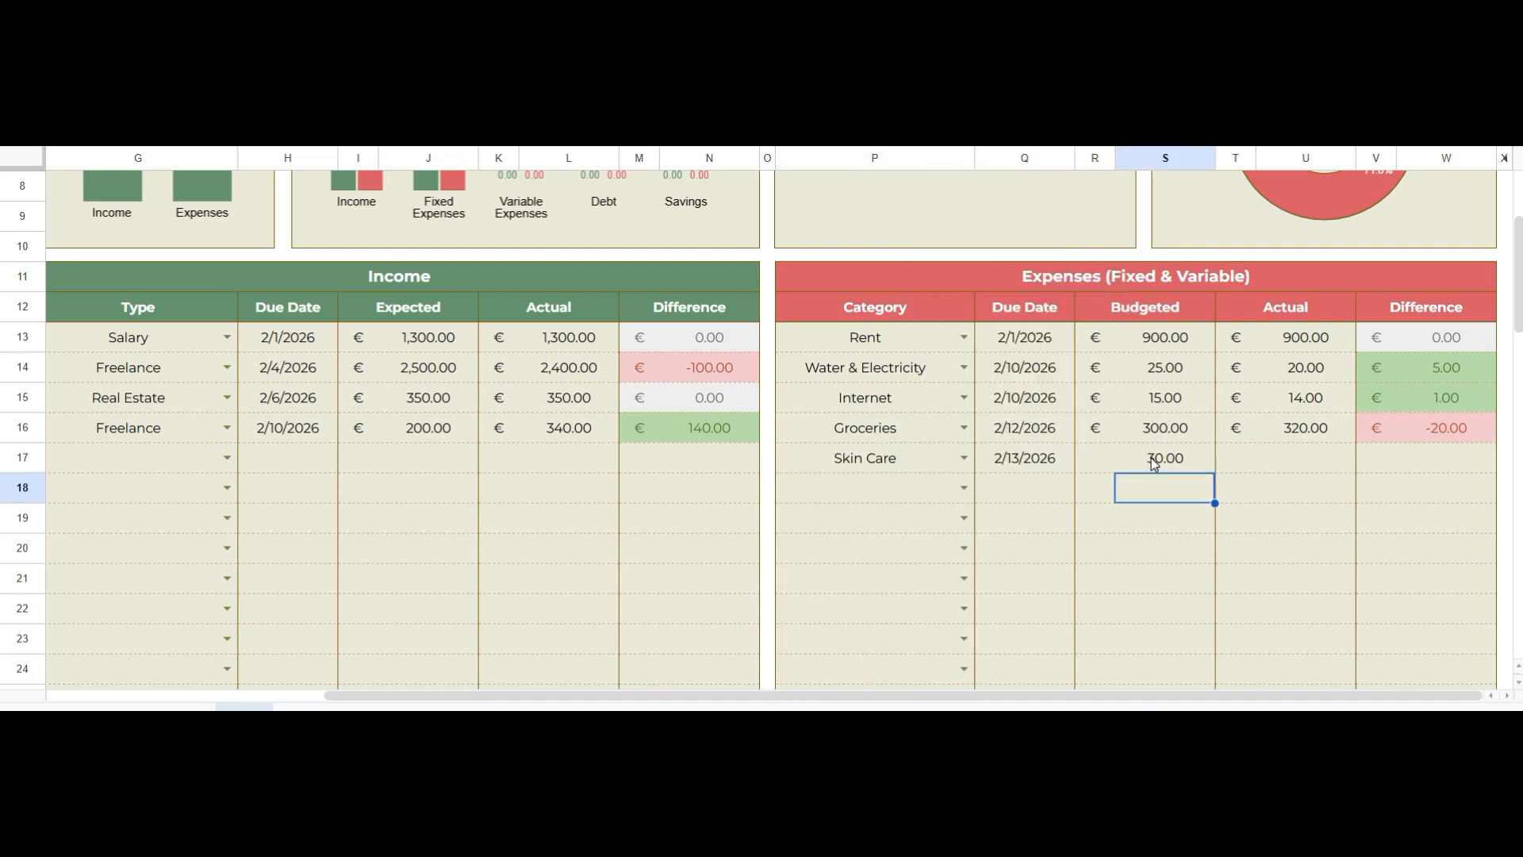
left_click(1244, 460)
type("12")
key("Return")
Add a House debt due 2/1/2026 with a 450 minimum payment and a 450 actual payment in the Debts table
scroll(952, 666, "down", 8)
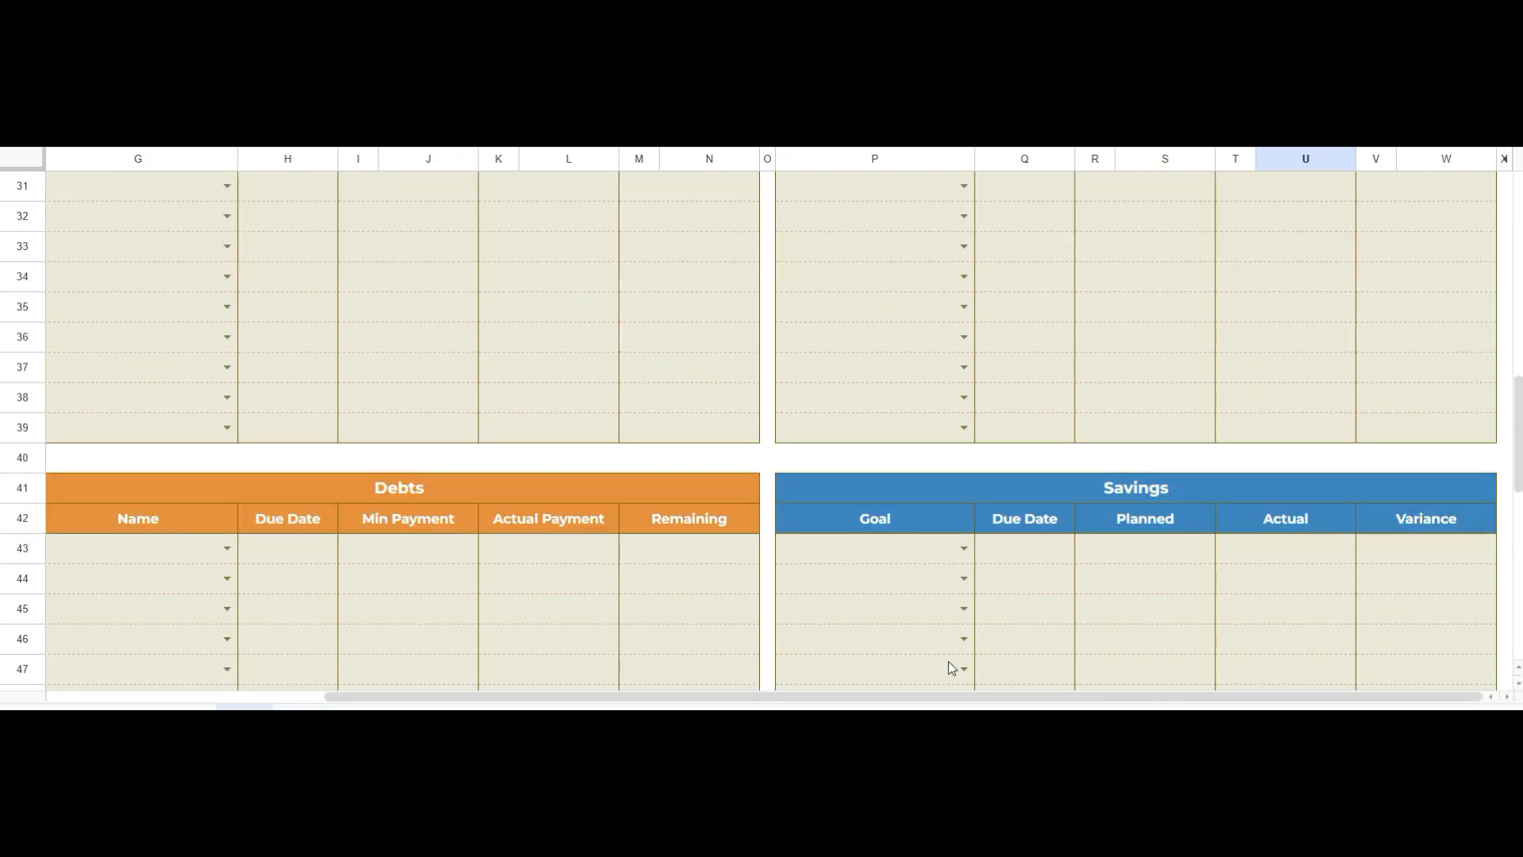
scroll(544, 674, "left", 5)
scroll(714, 492, "down", 2)
left_click(575, 350)
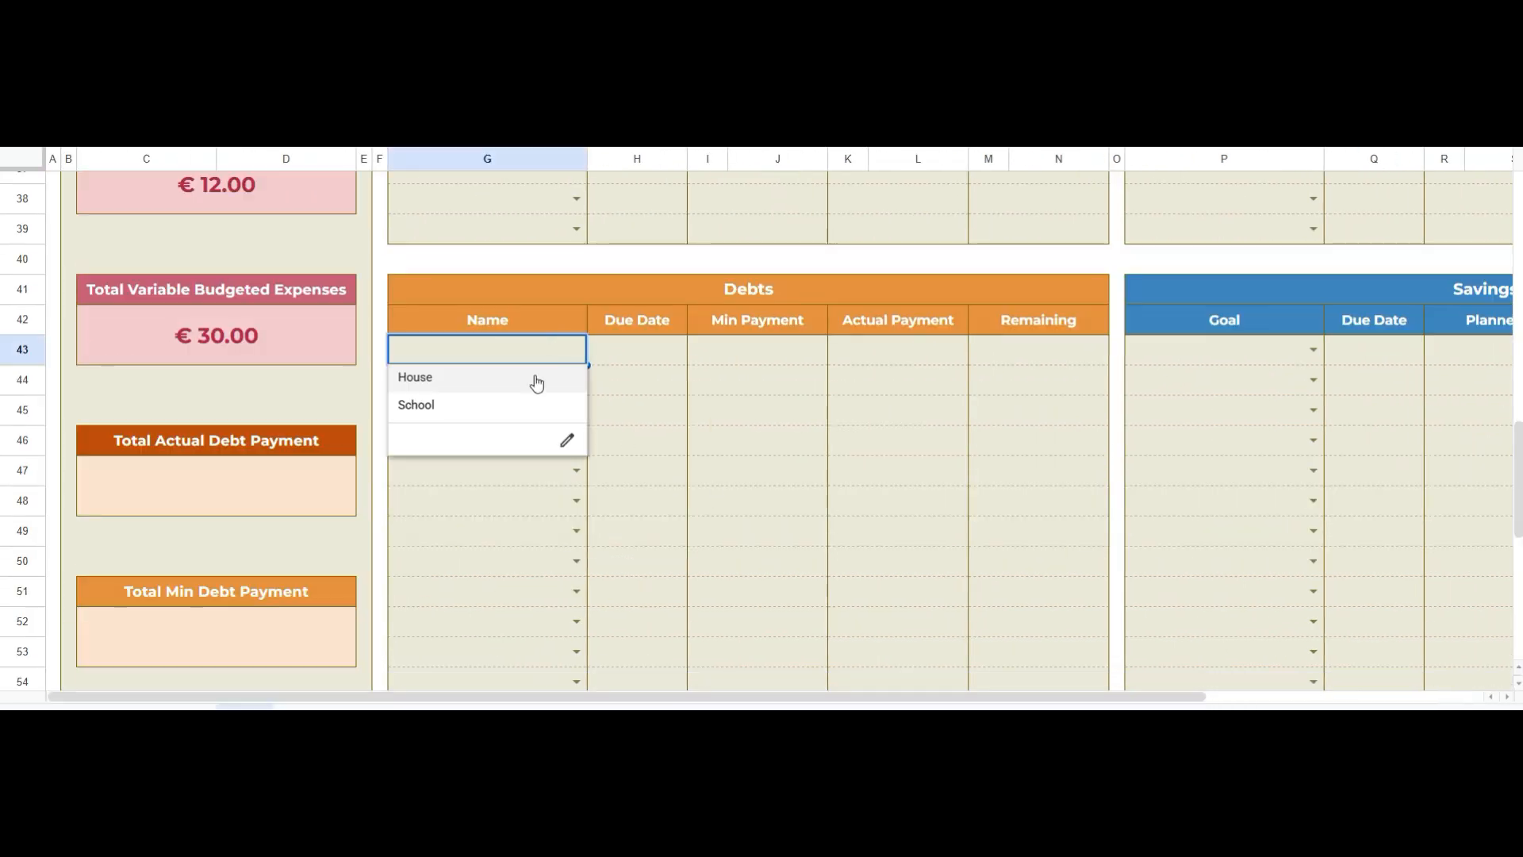
left_click(533, 378)
left_click(654, 347)
double_click(655, 349)
left_click(577, 444)
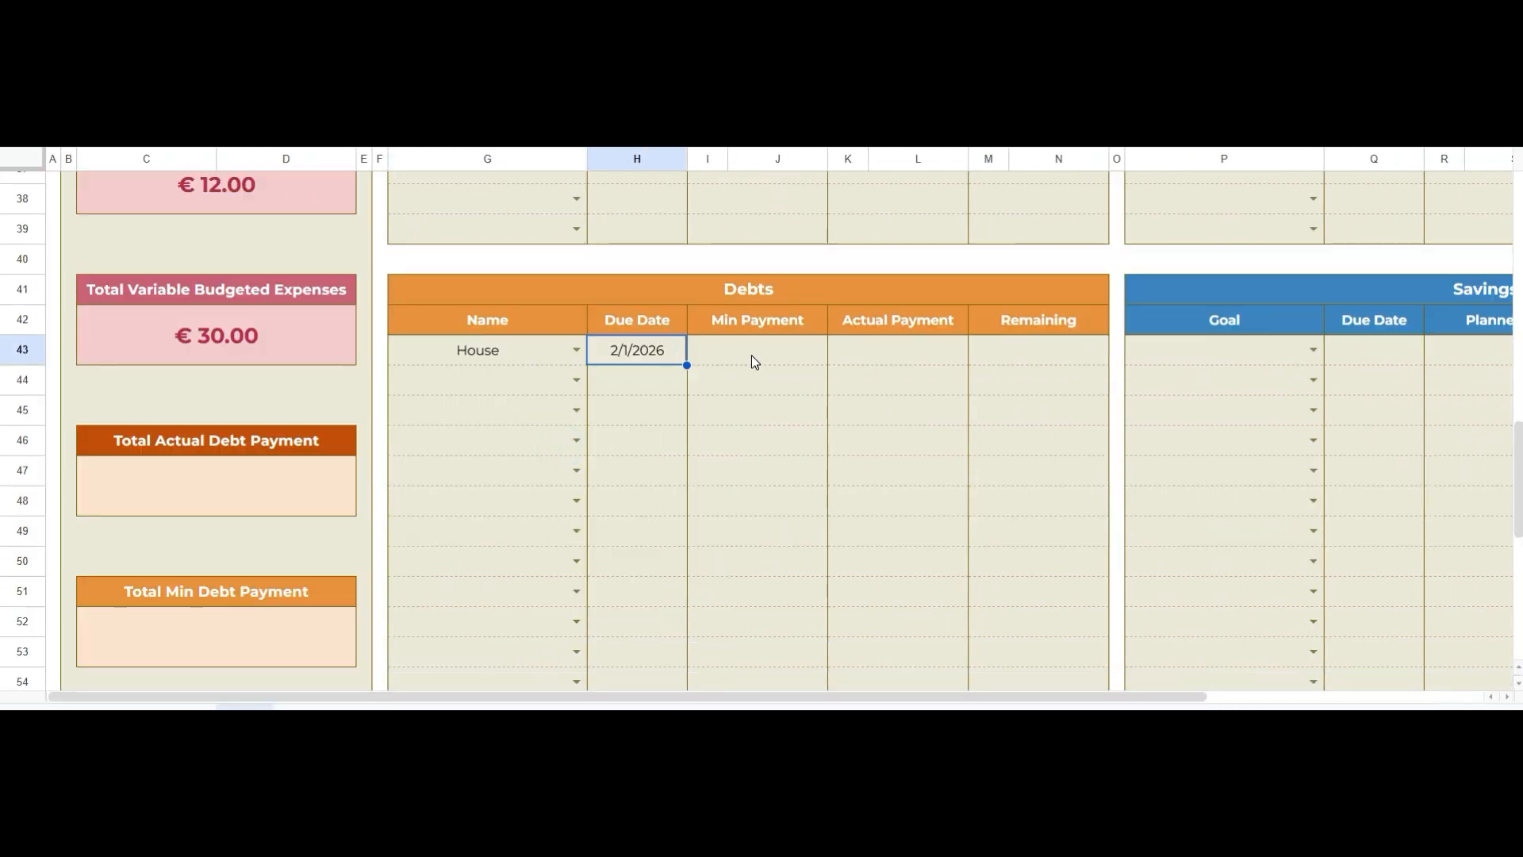
double_click(750, 355)
type("450")
key("Return")
left_click(879, 349)
type("45")
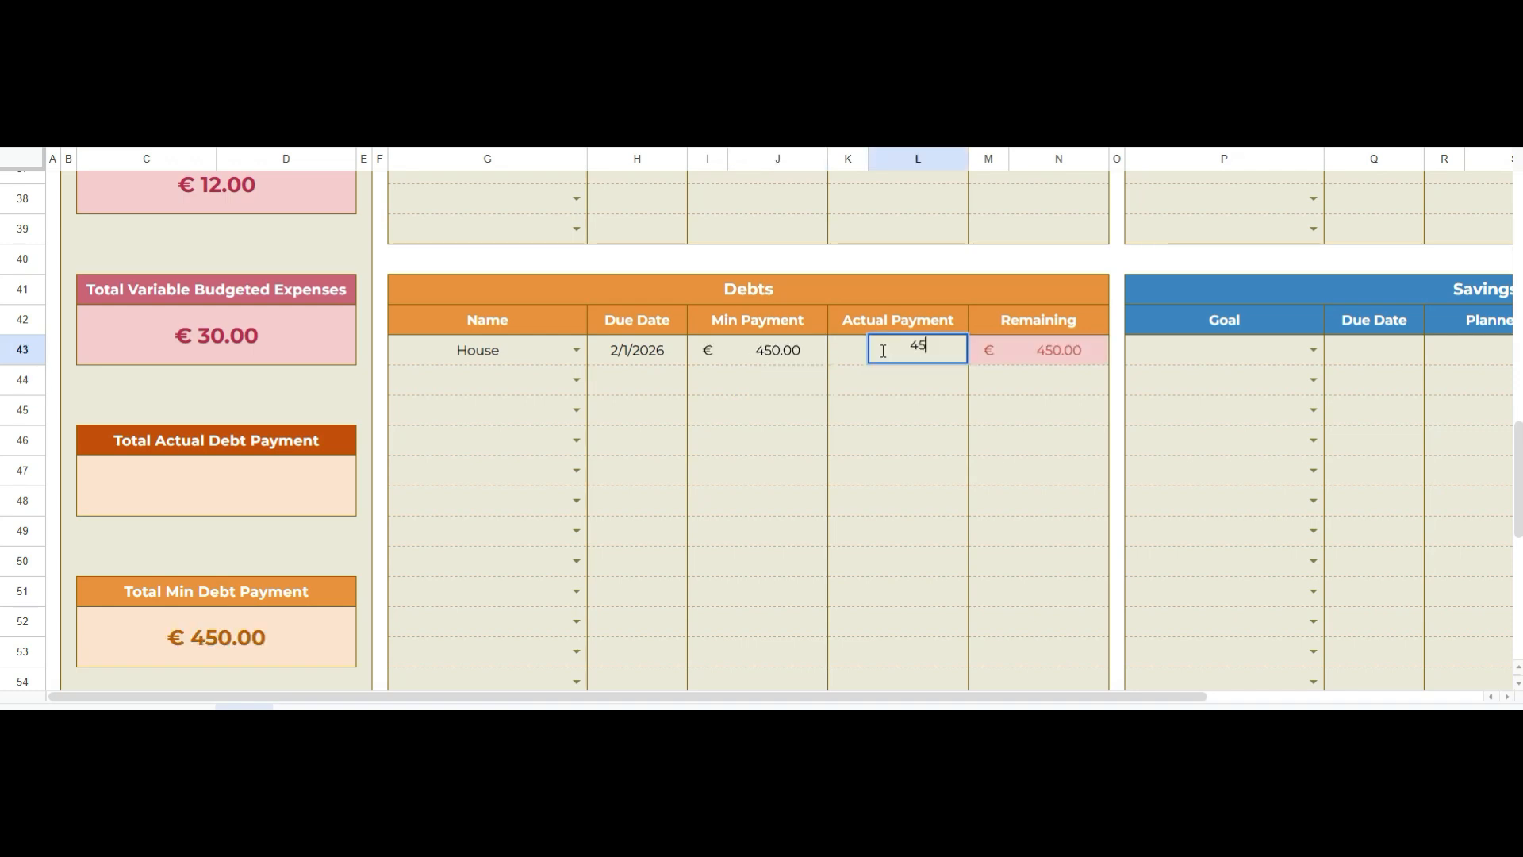
type("0")
key("Return")
Add a School debt due 2/10/2026 with a 200 minimum payment and a 150 actual payment
left_click(576, 380)
left_click(495, 435)
left_click(643, 383)
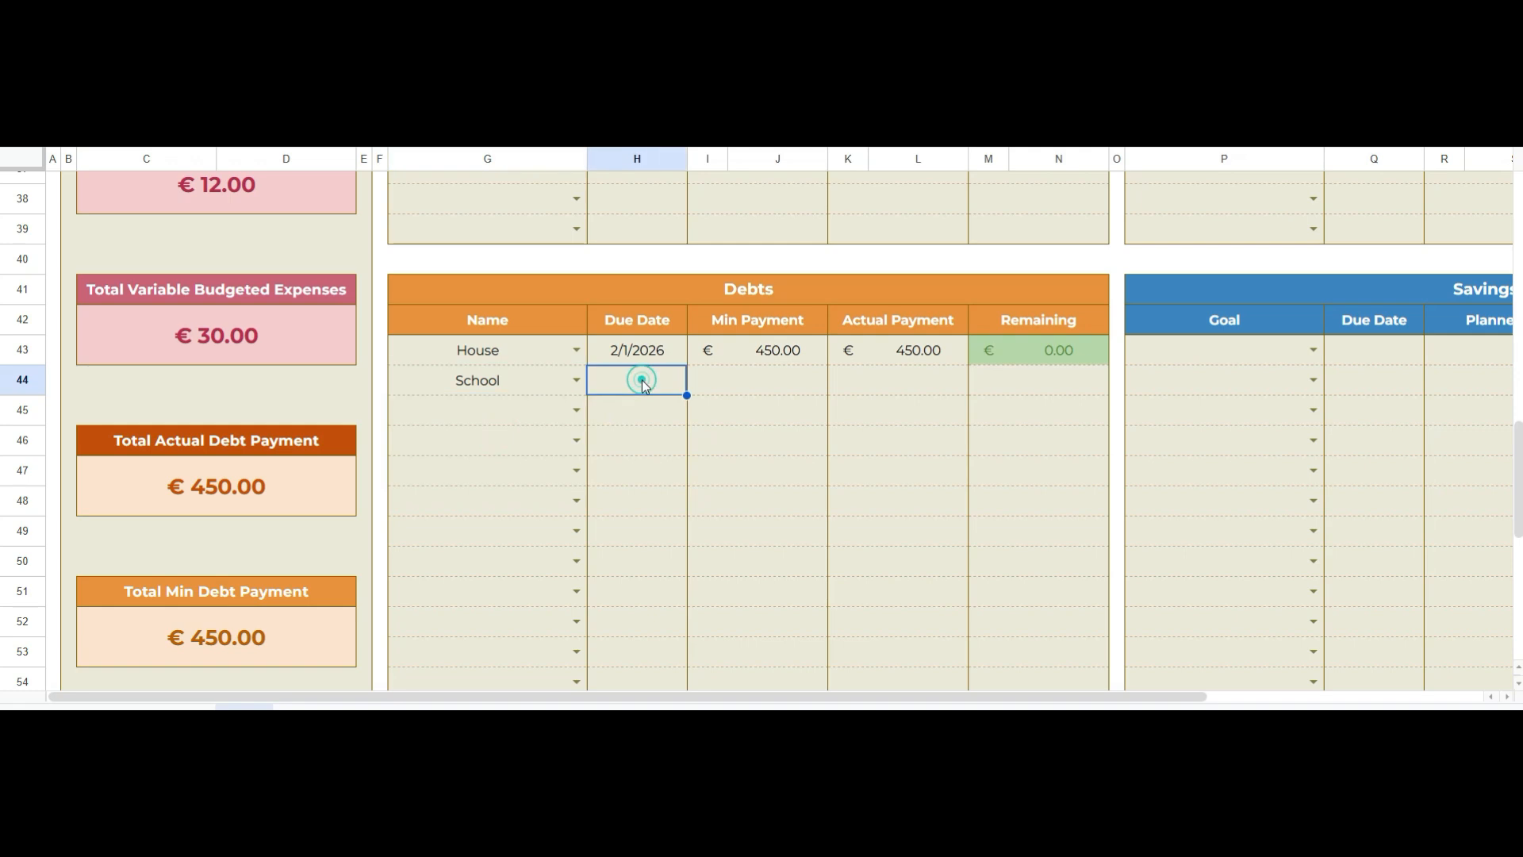
double_click(643, 382)
left_click(606, 490)
left_click(781, 377)
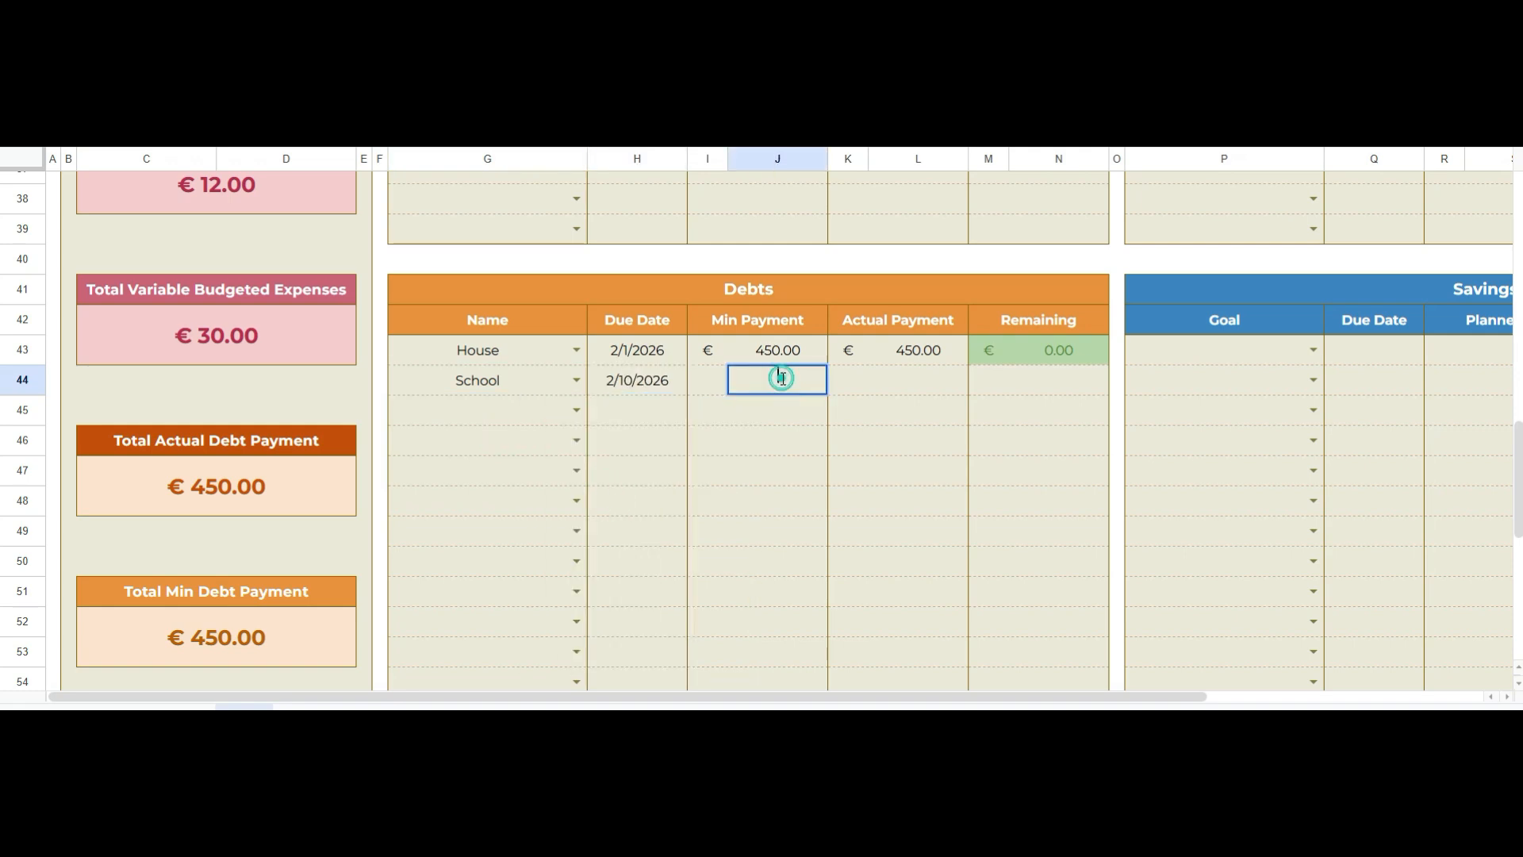
type("200")
key("Return")
left_click(921, 377)
type("150")
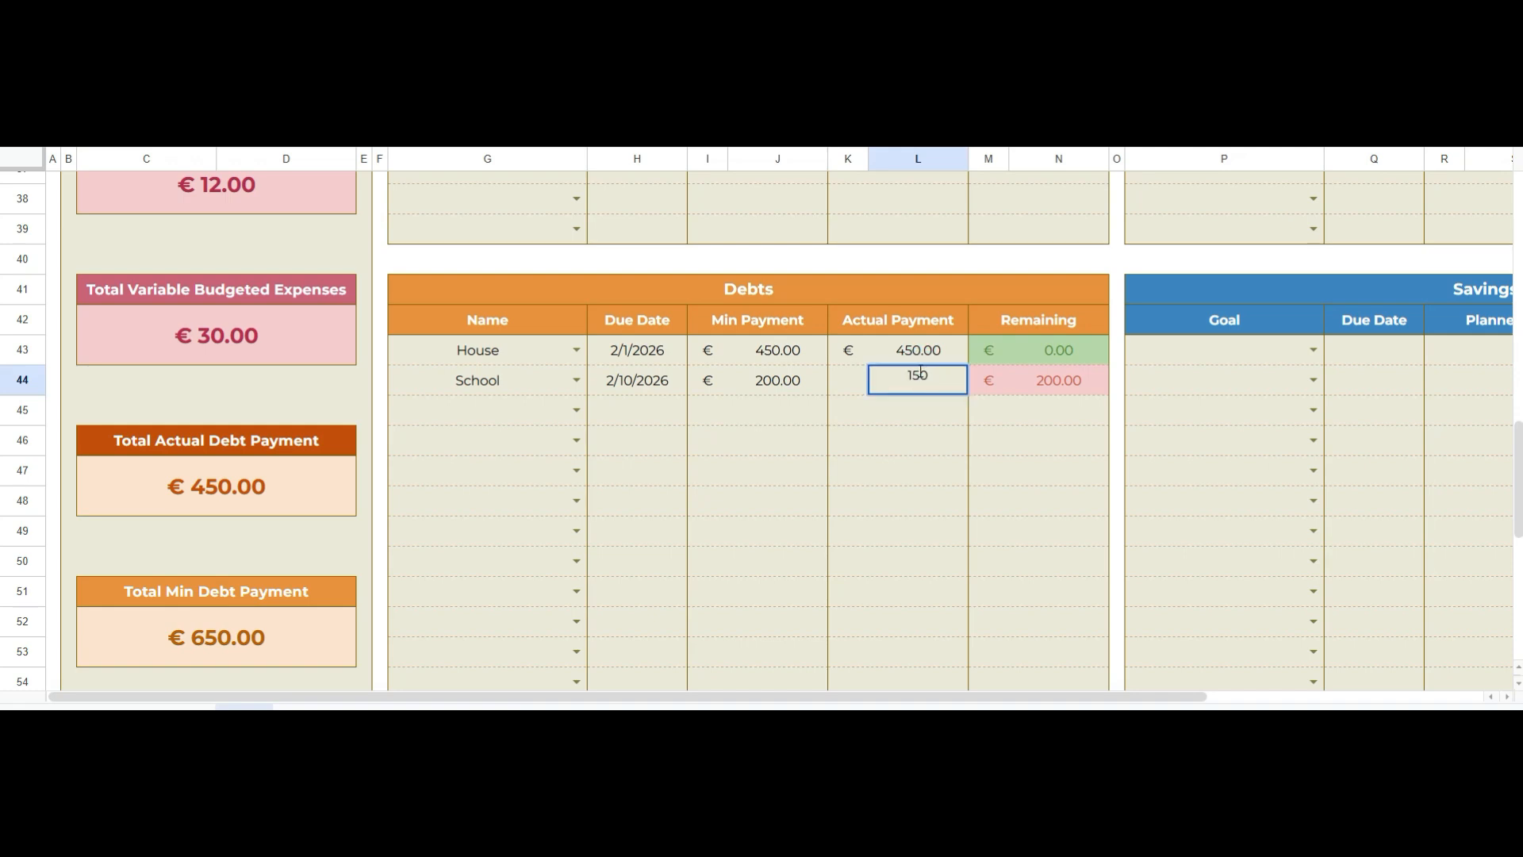
key("Return")
Add a Car savings goal due 2/1/2026 with 200 planned and 150 actual in the Savings table
scroll(1098, 364, "right", 3)
left_click(1065, 350)
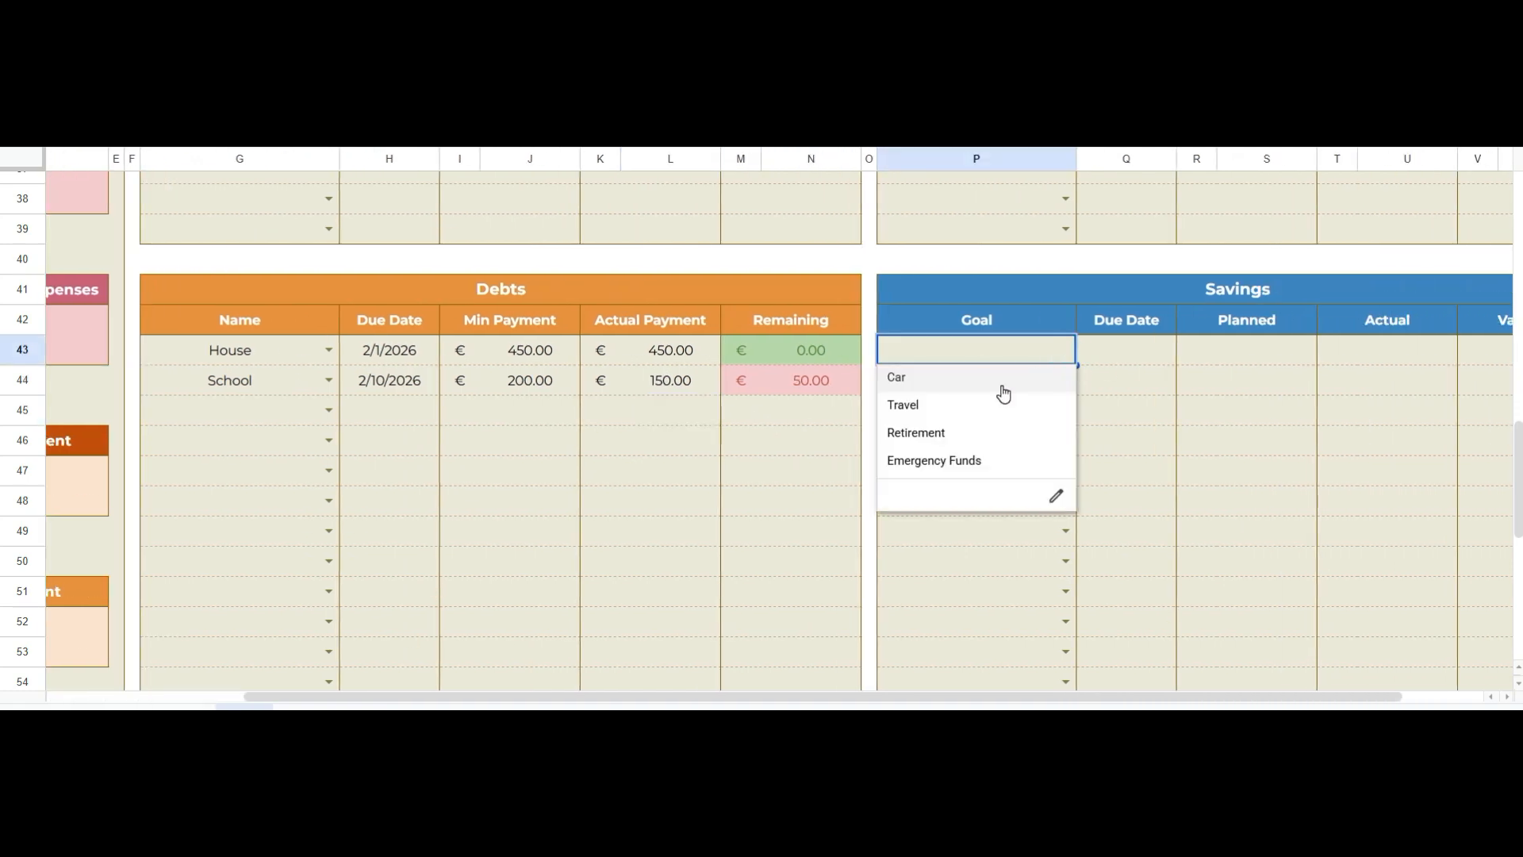
left_click(983, 378)
double_click(1122, 350)
left_click(1037, 442)
left_click(1265, 339)
type("200")
left_click(1417, 345)
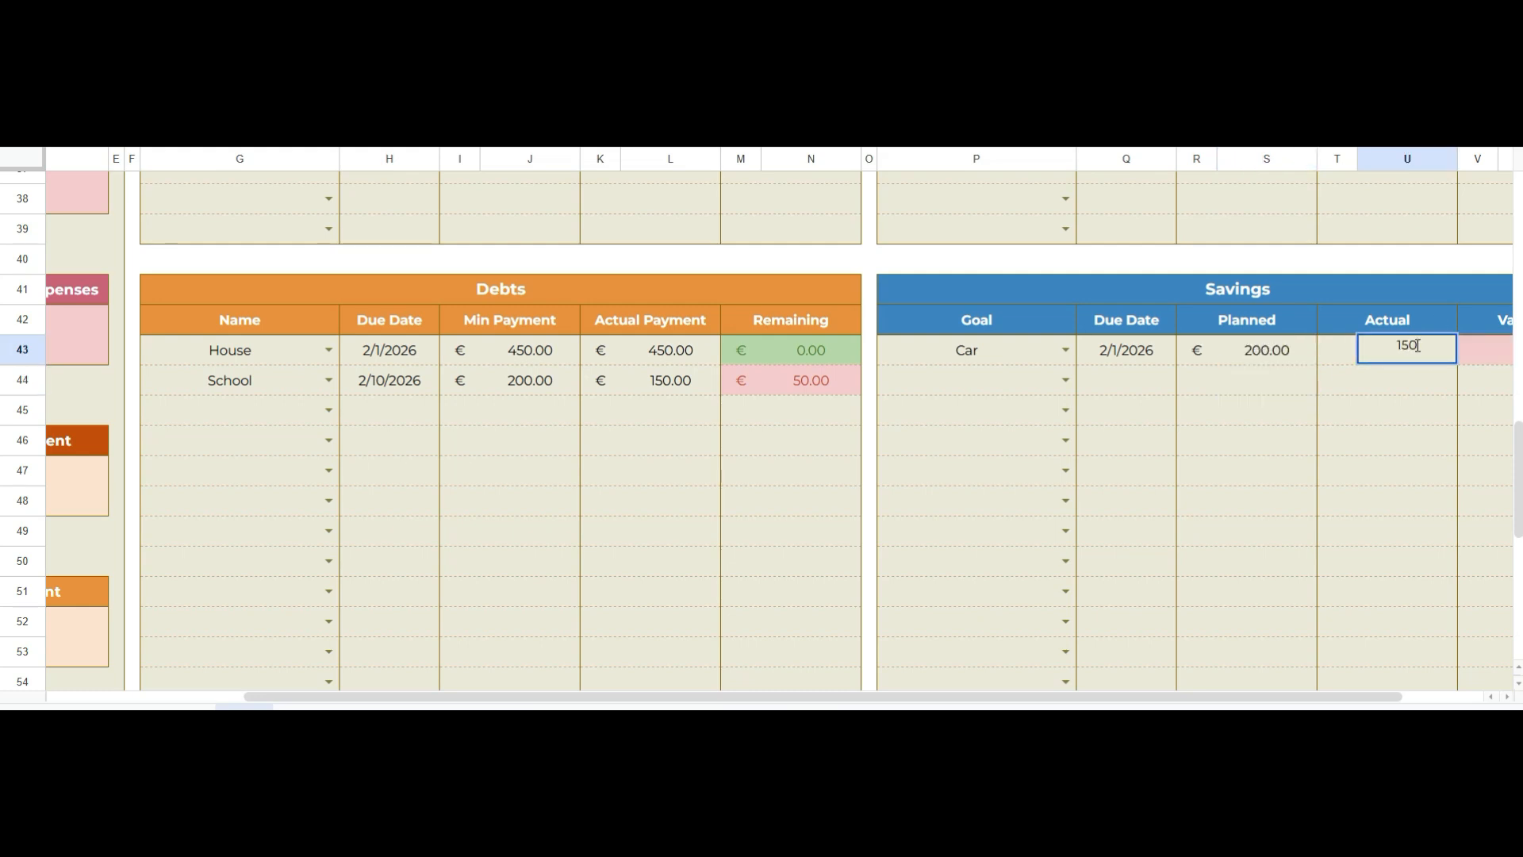
key("Return")
Add a Travel savings goal due 2/1/2026 with 20 planned and 20 actual
scroll(1411, 346, "right", 2)
left_click(965, 381)
left_click(799, 436)
double_click(1026, 380)
left_click(935, 476)
left_click(1143, 380)
type("20")
key("Return")
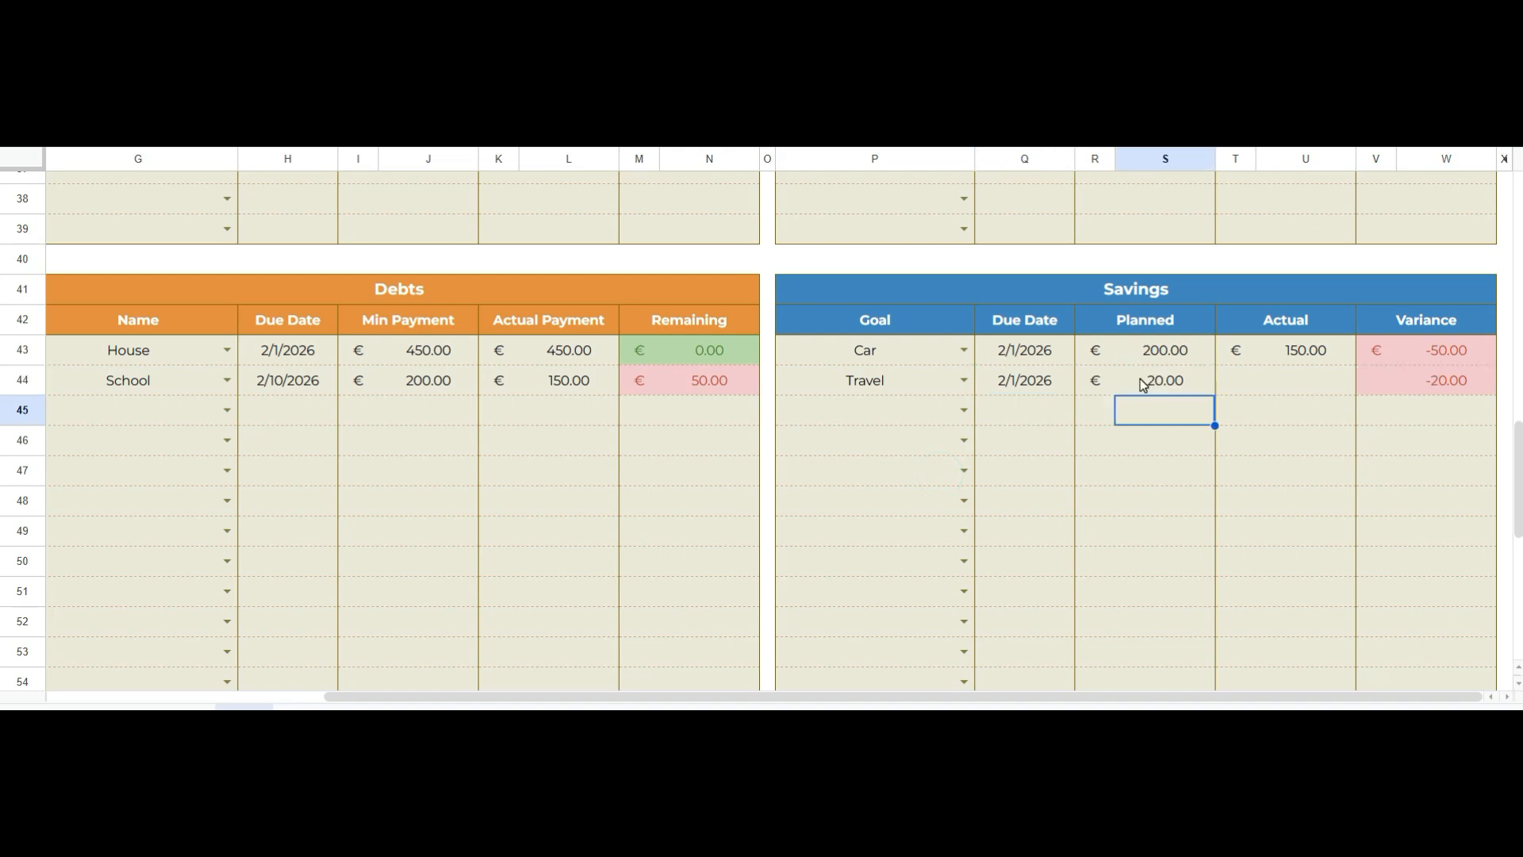
left_click(1304, 380)
type("20")
key("Return")
Add a Retirement savings goal due 2/1/2026 with 300 planned and 350 actual
left_click(964, 410)
left_click(865, 492)
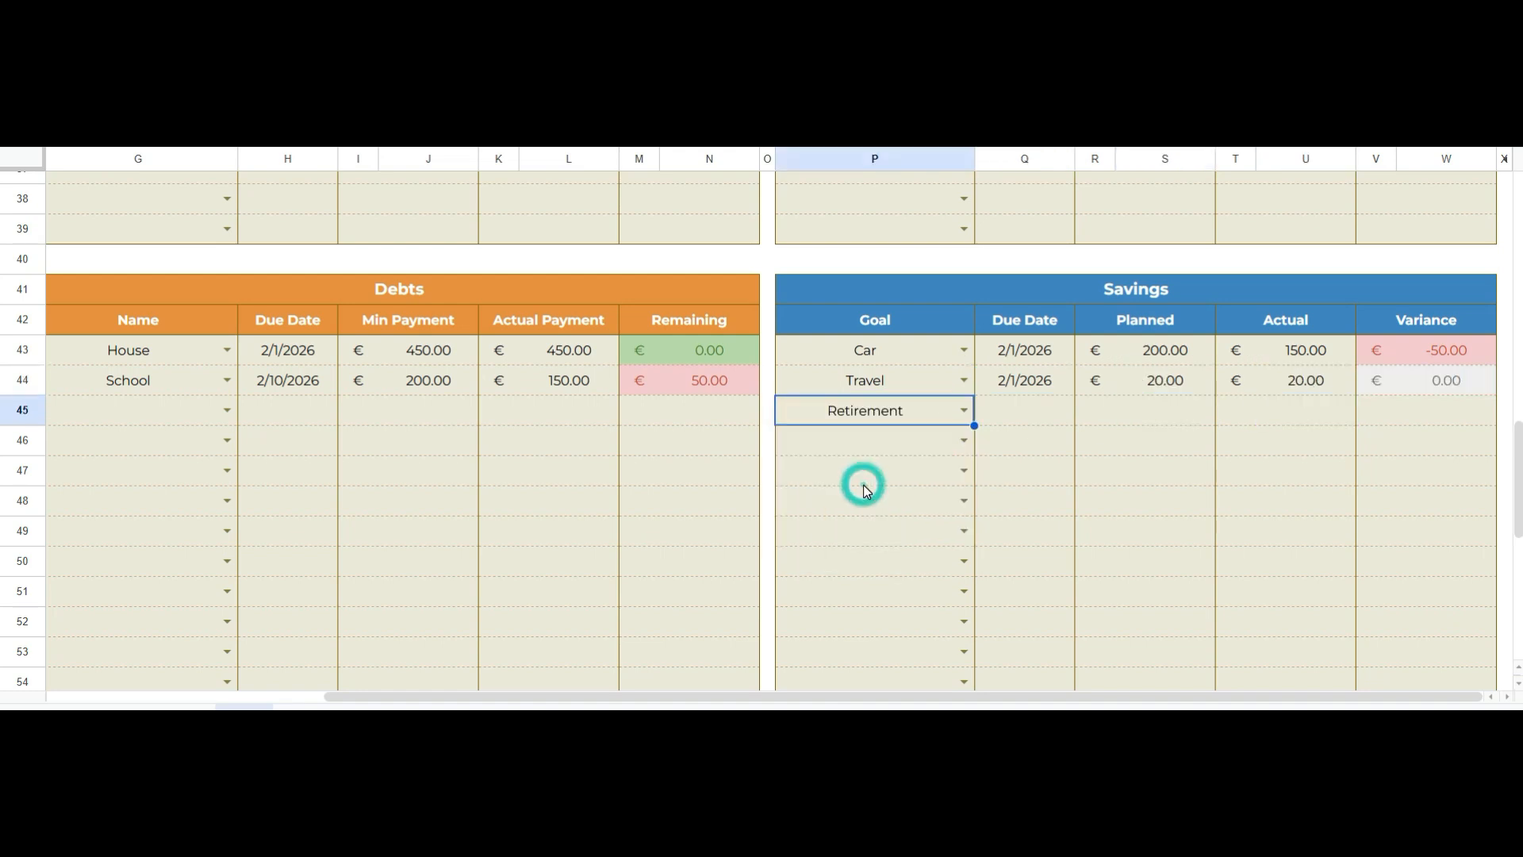
double_click(1026, 410)
left_click(939, 507)
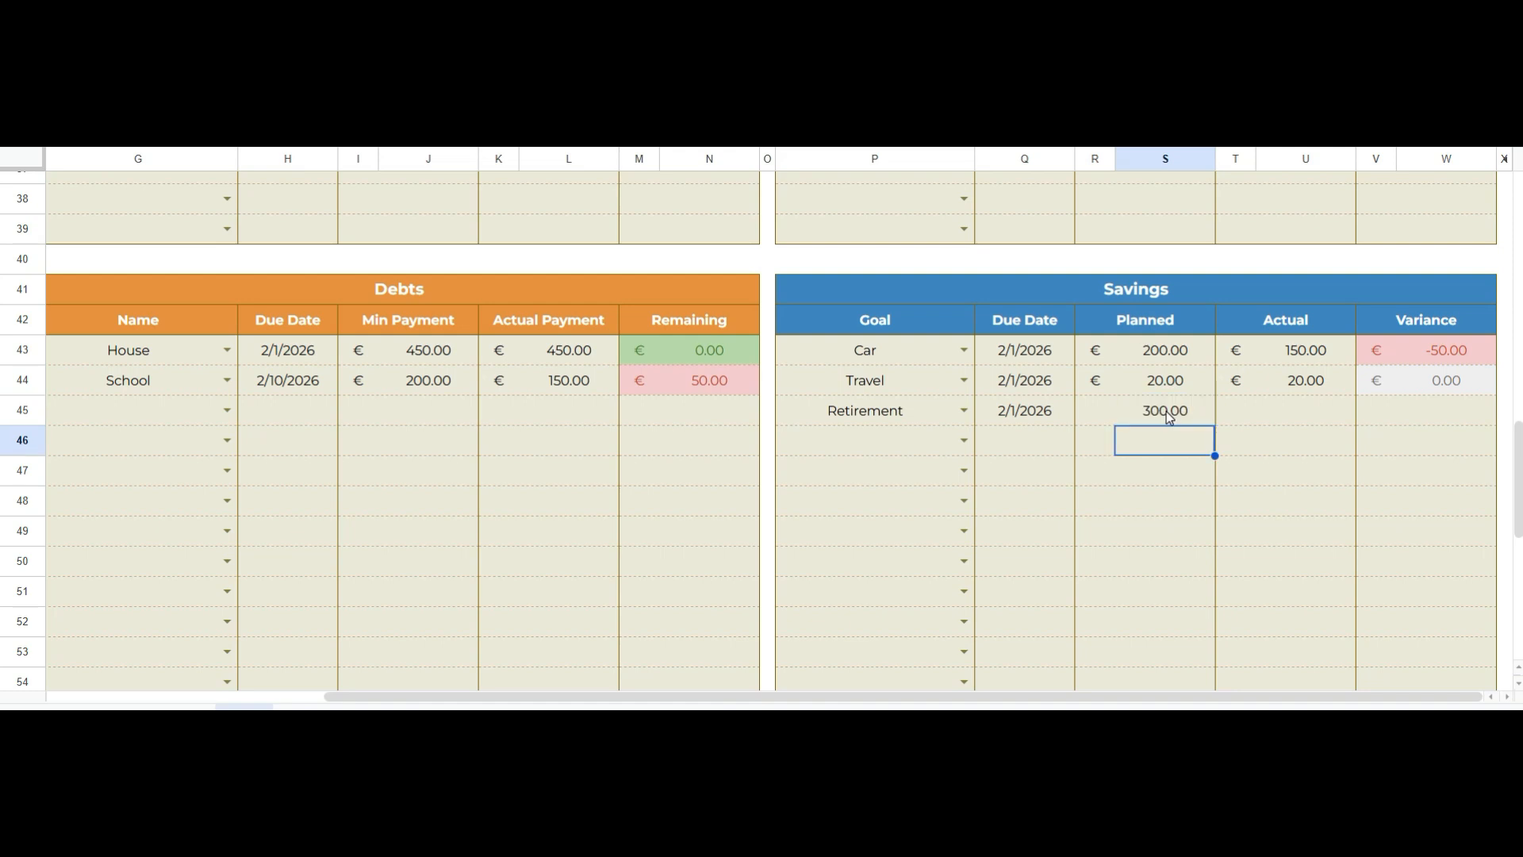
double_click(1294, 404)
Add an Emergency Funds savings goal due 2/1/2026 and fill in its planned and actual amounts
left_click(964, 440)
left_click(840, 548)
double_click(1007, 439)
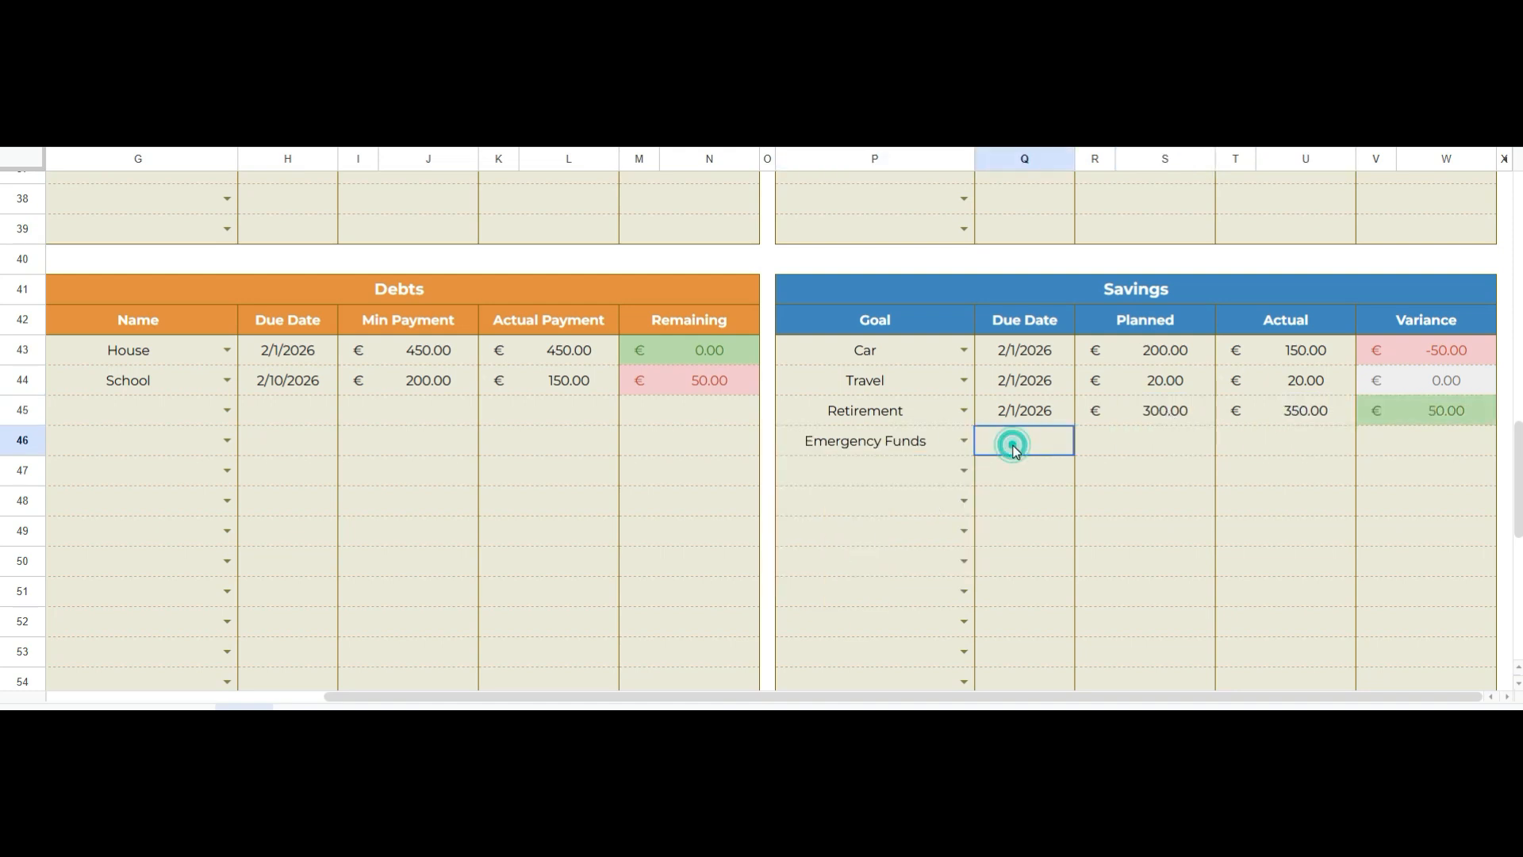
left_click(944, 539)
left_click(1167, 447)
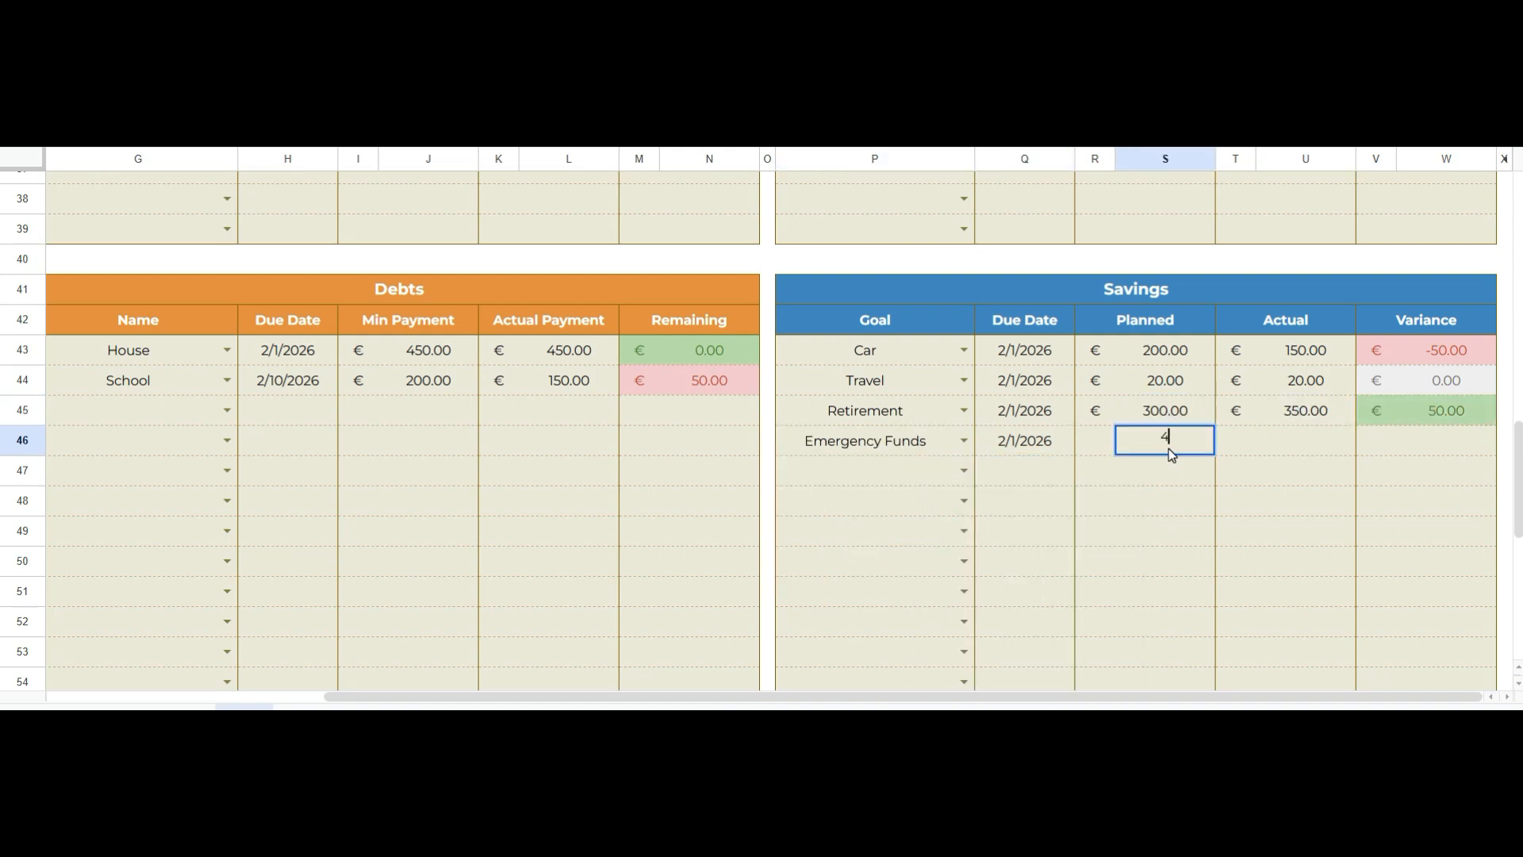
double_click(1276, 441)
type("4")
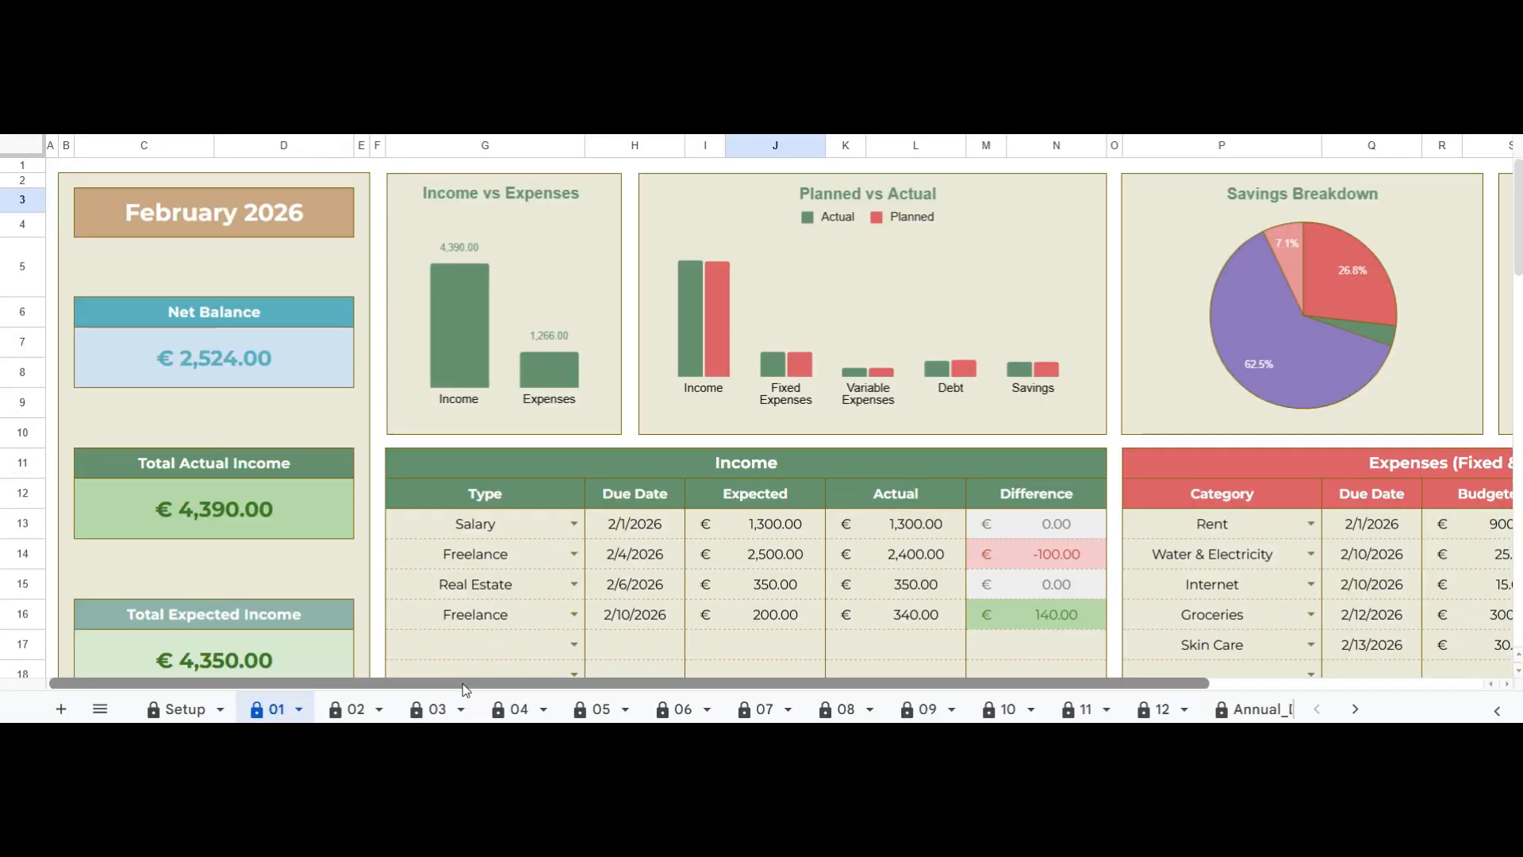
Examine the February 2026 charts from Planned vs Actual to Expenses Breakdown, and the summaries and charts on the Annual_Dashboard sheet
scroll(683, 691, "right", 2)
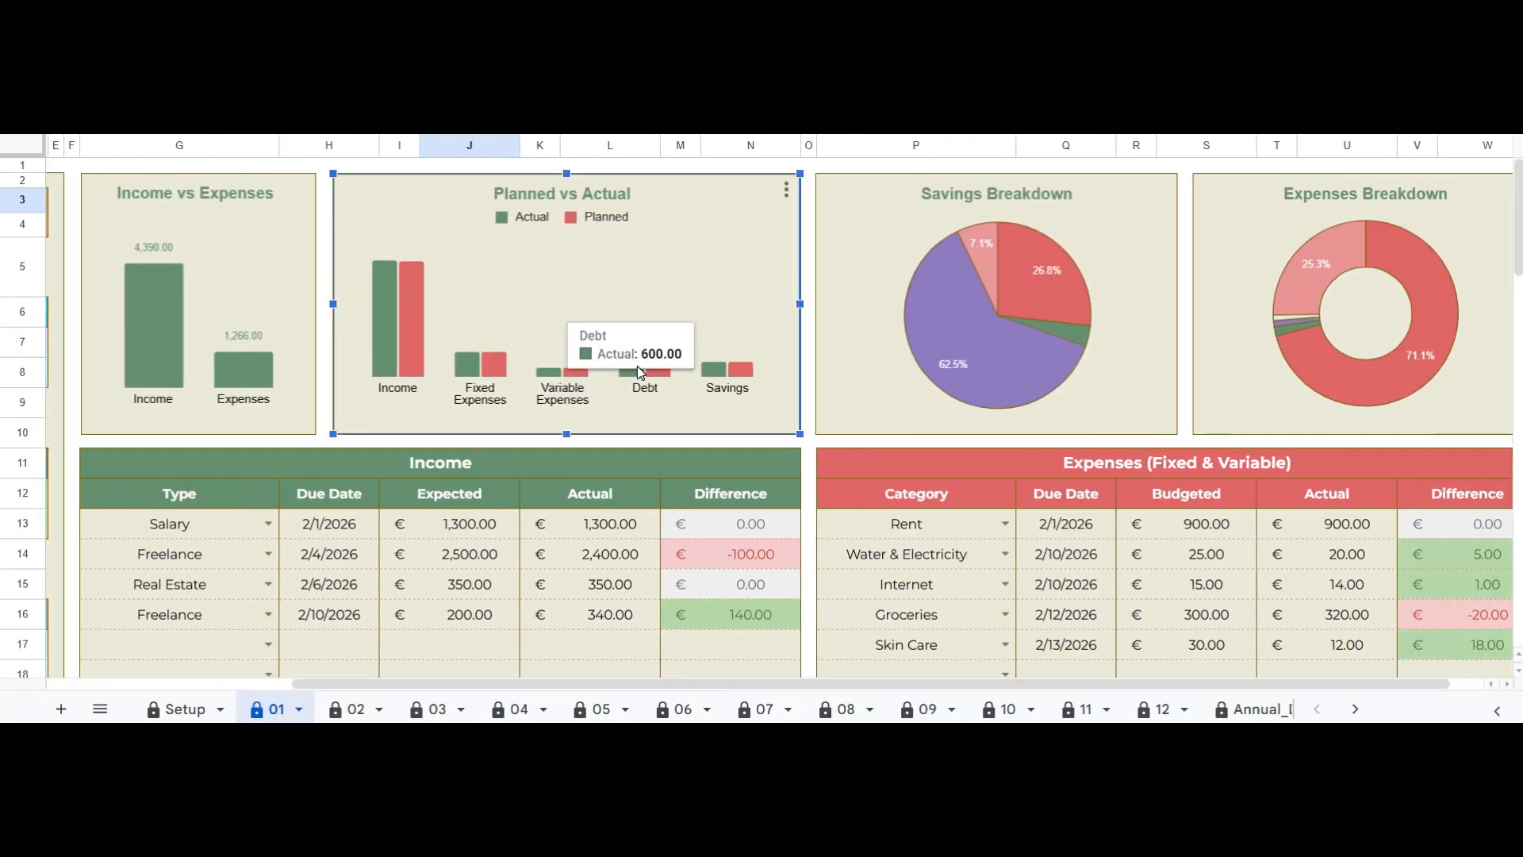
left_click(983, 276)
left_click(1291, 306)
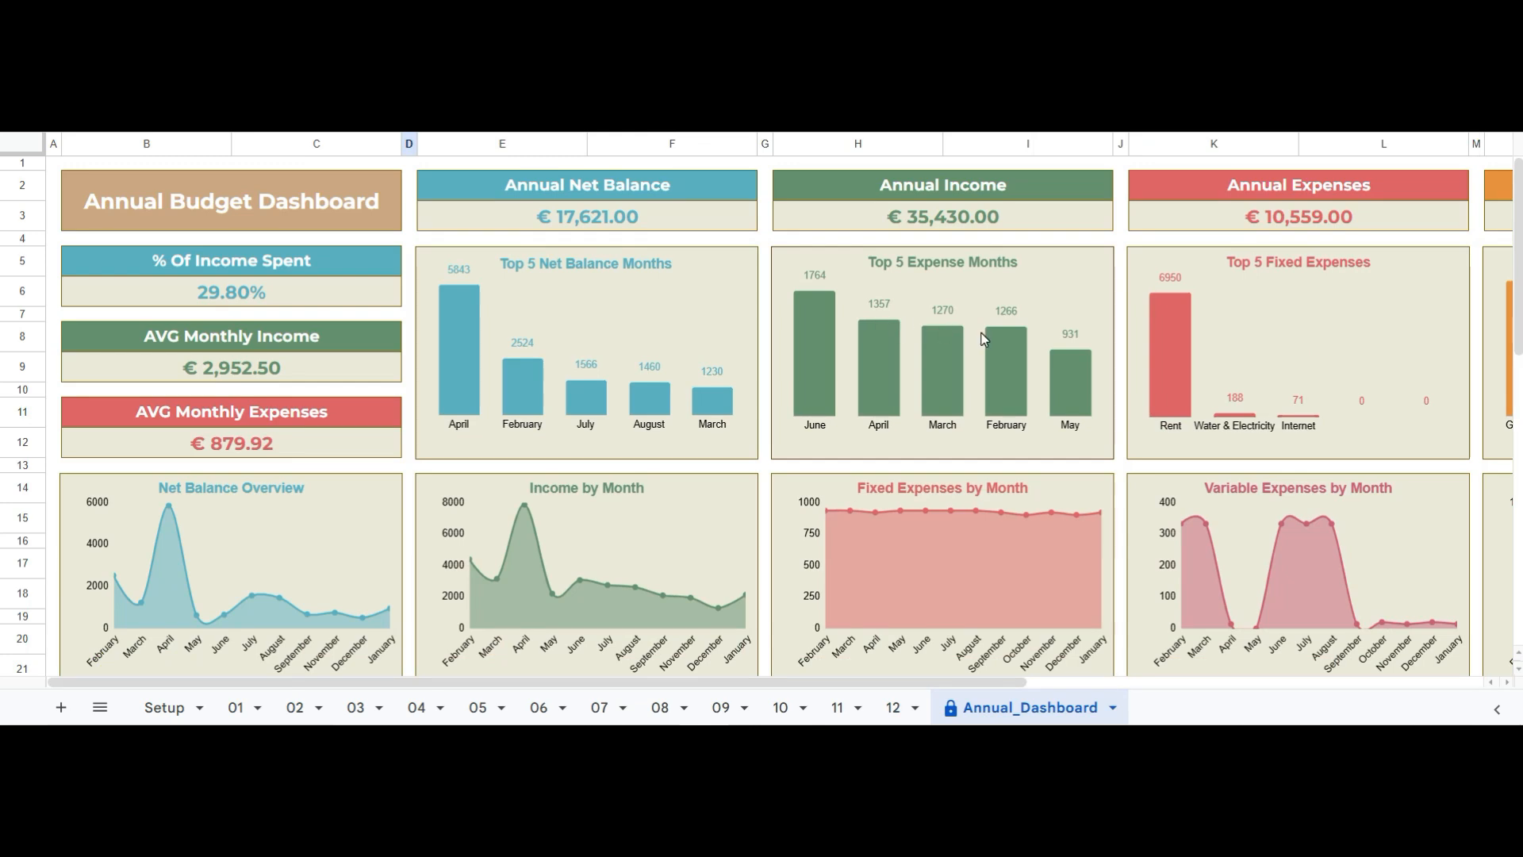
scroll(984, 339, "right", 3)
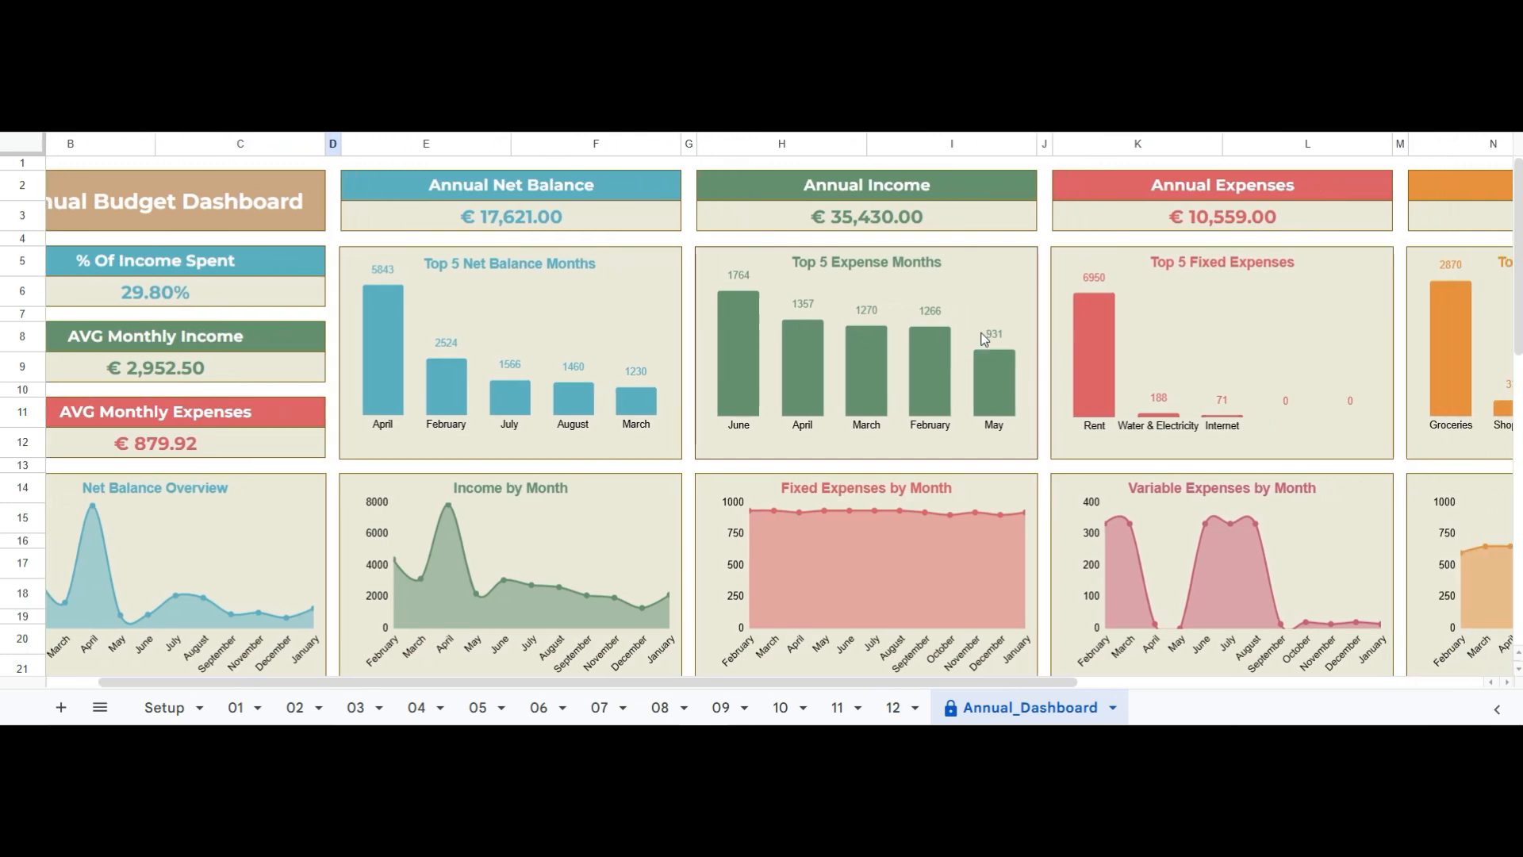
Examine the annual totals from Net Balance to Savings and the Top 5 charts beneath them on the Annual_Dashboard sheet
scroll(983, 338, "right", 4)
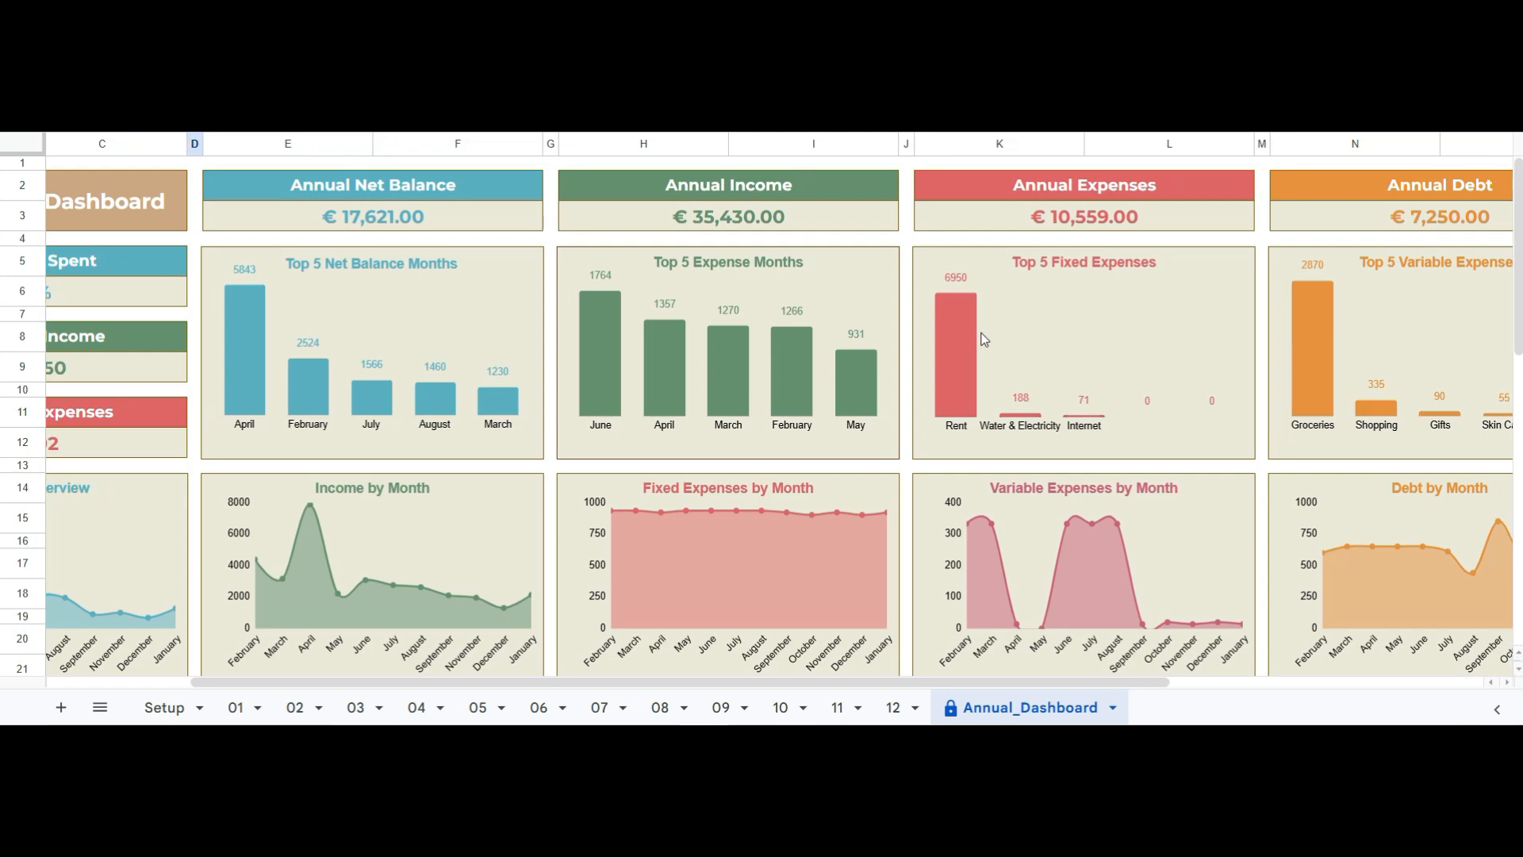
scroll(984, 339, "right", 2)
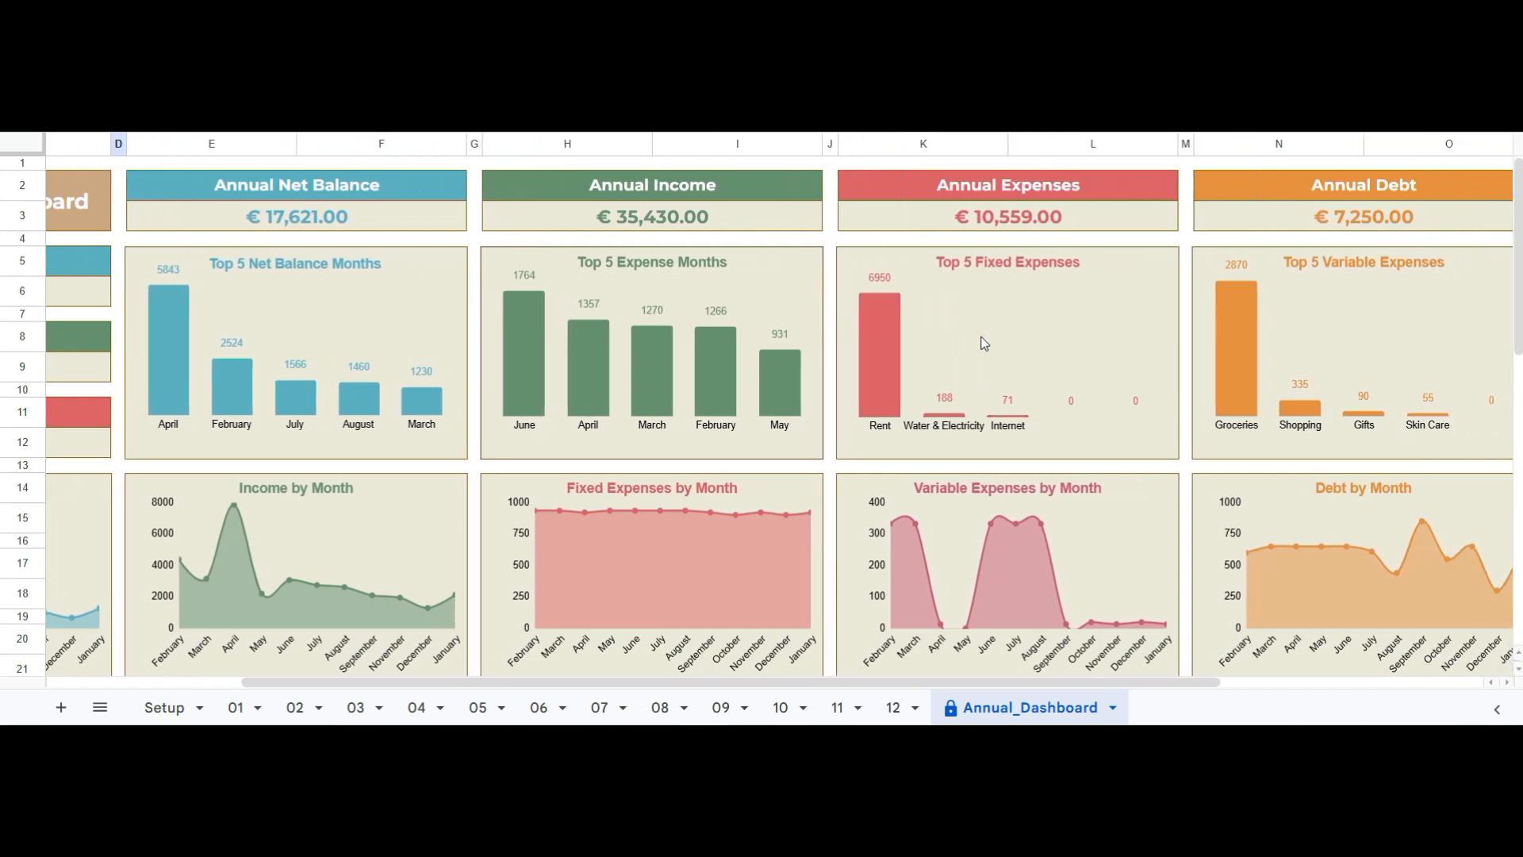
scroll(983, 343, "right", 9)
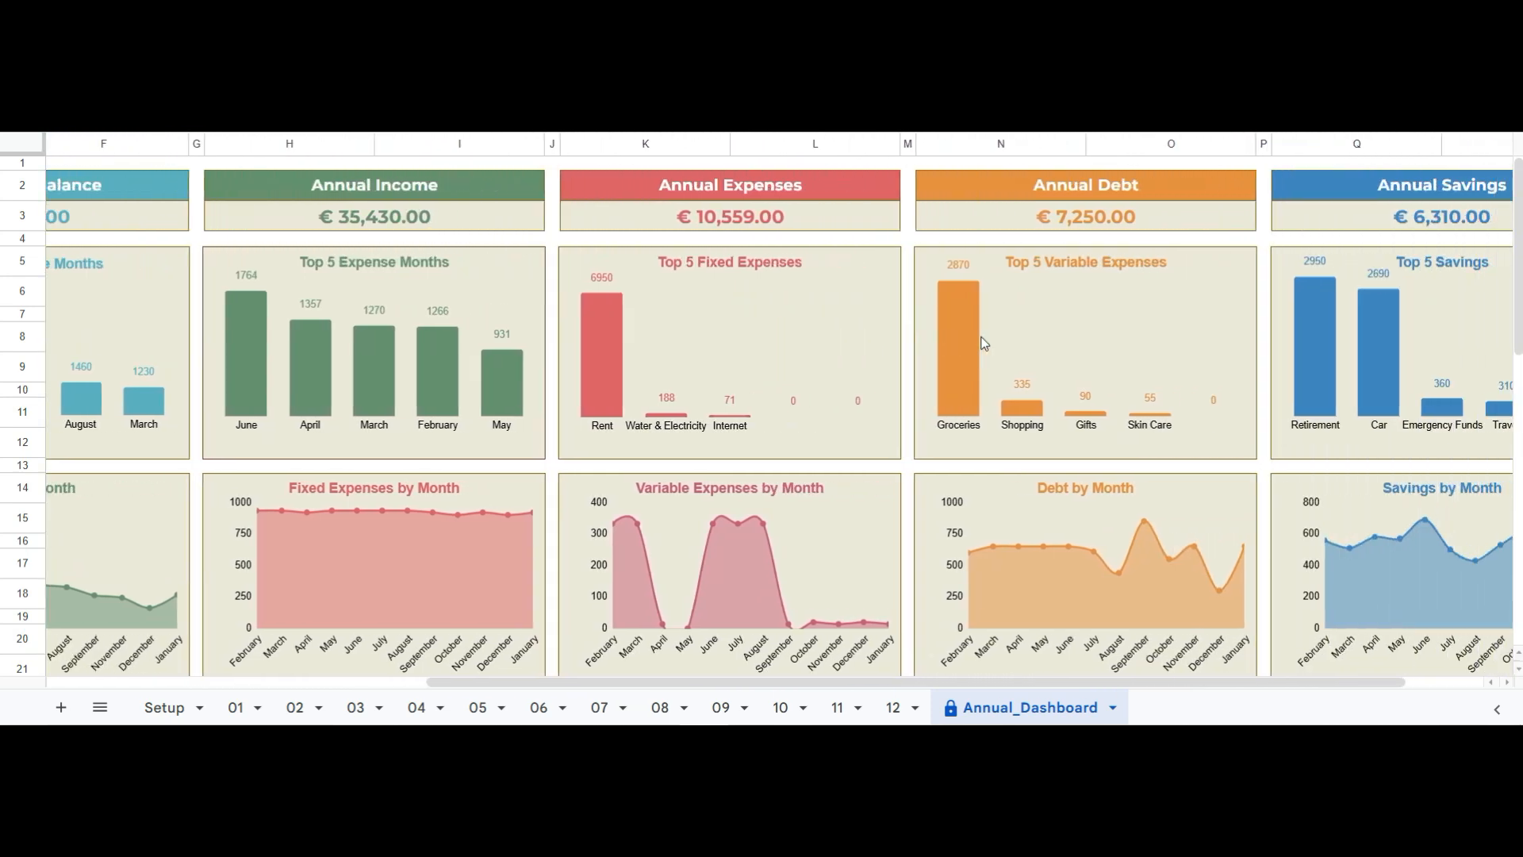
scroll(983, 343, "right", 4)
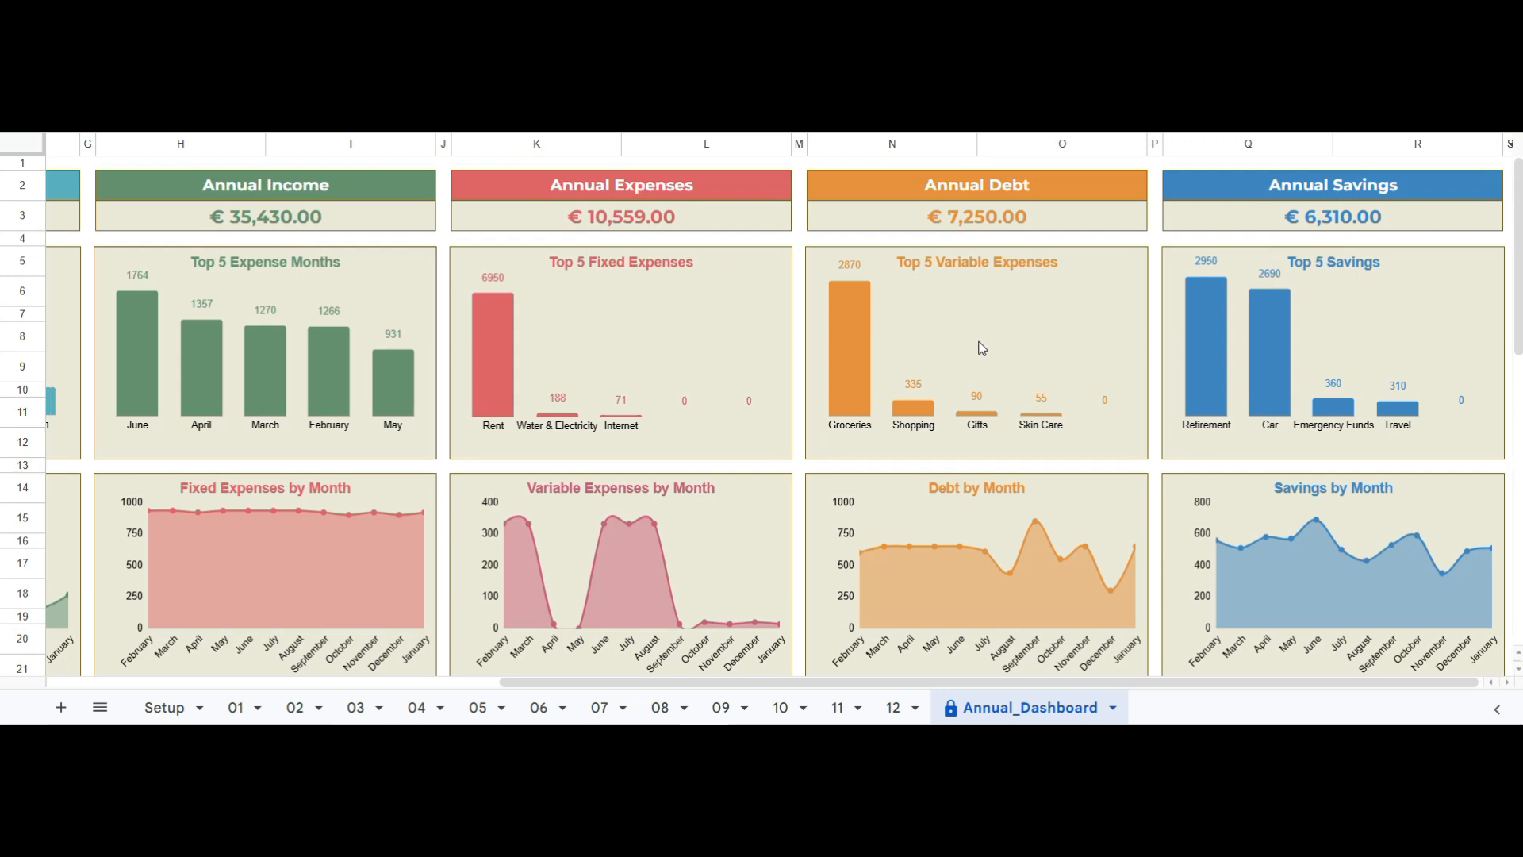
scroll(982, 347, "left", 6)
scroll(981, 347, "left", 4)
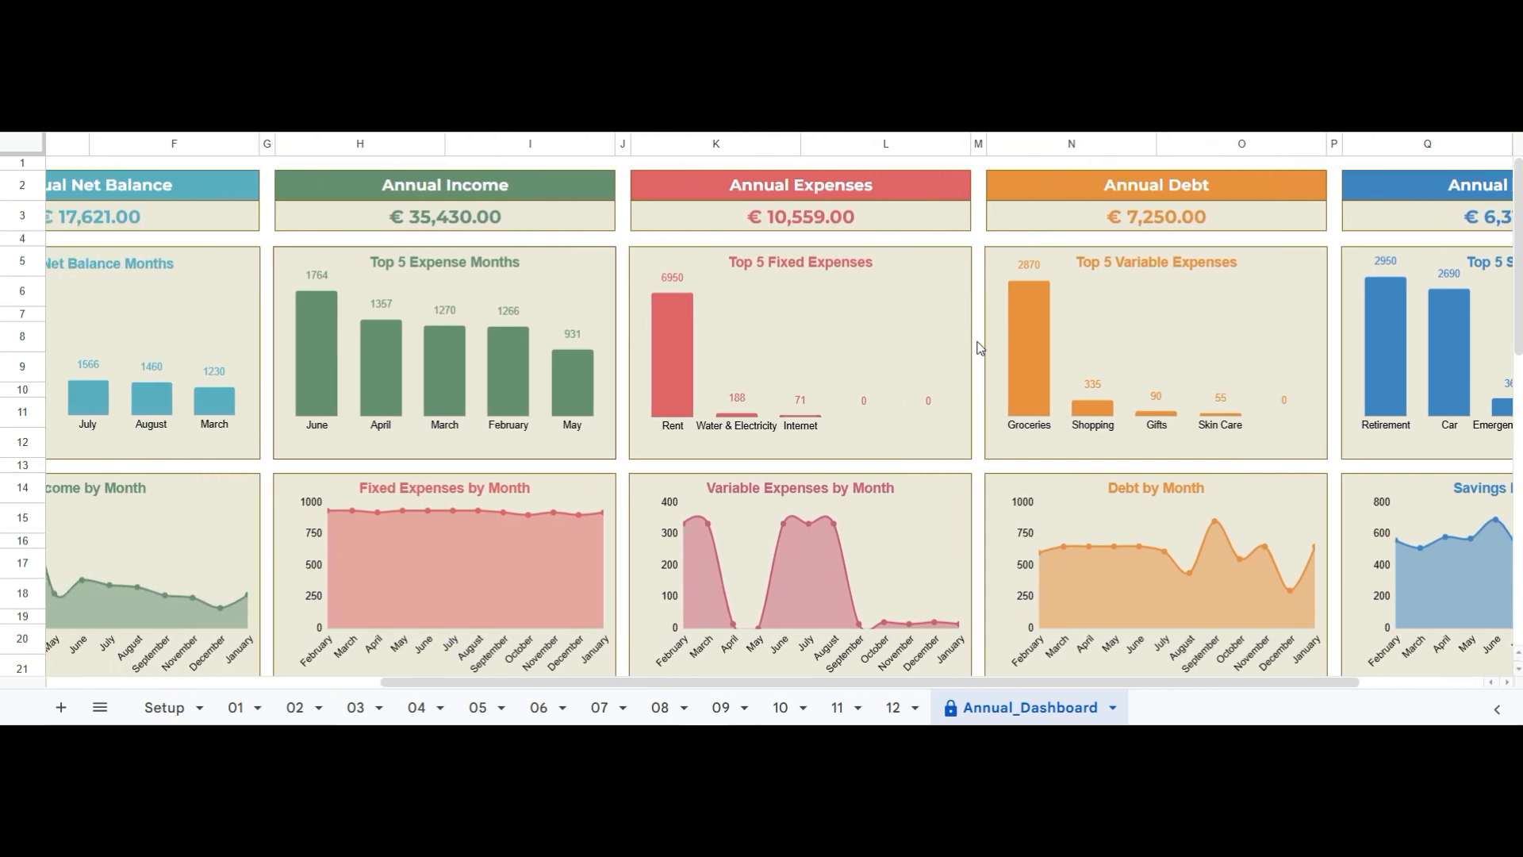
scroll(982, 348, "left", 9)
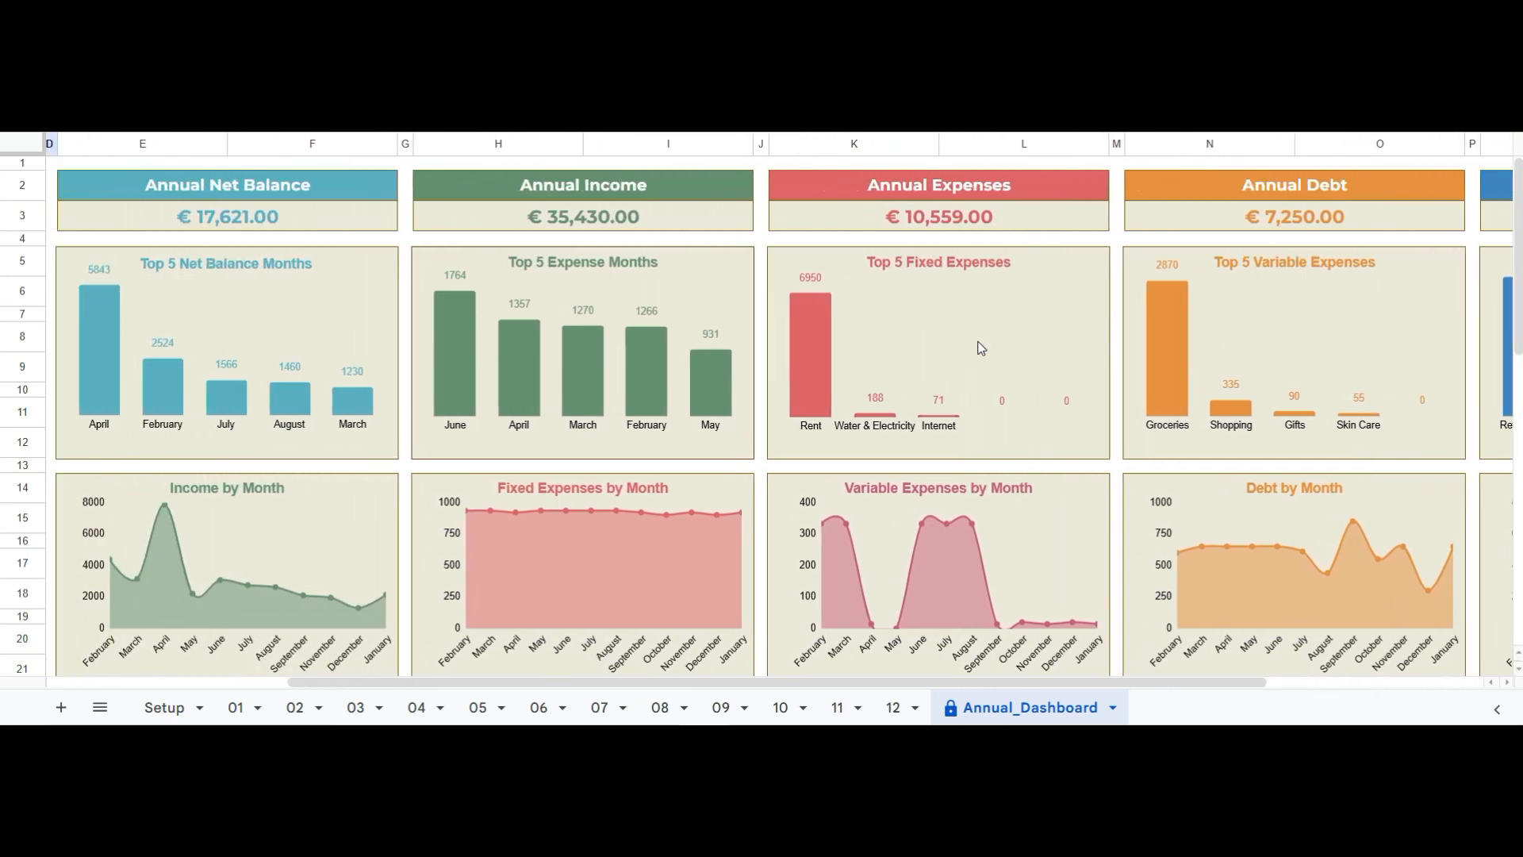
scroll(981, 347, "left", 4)
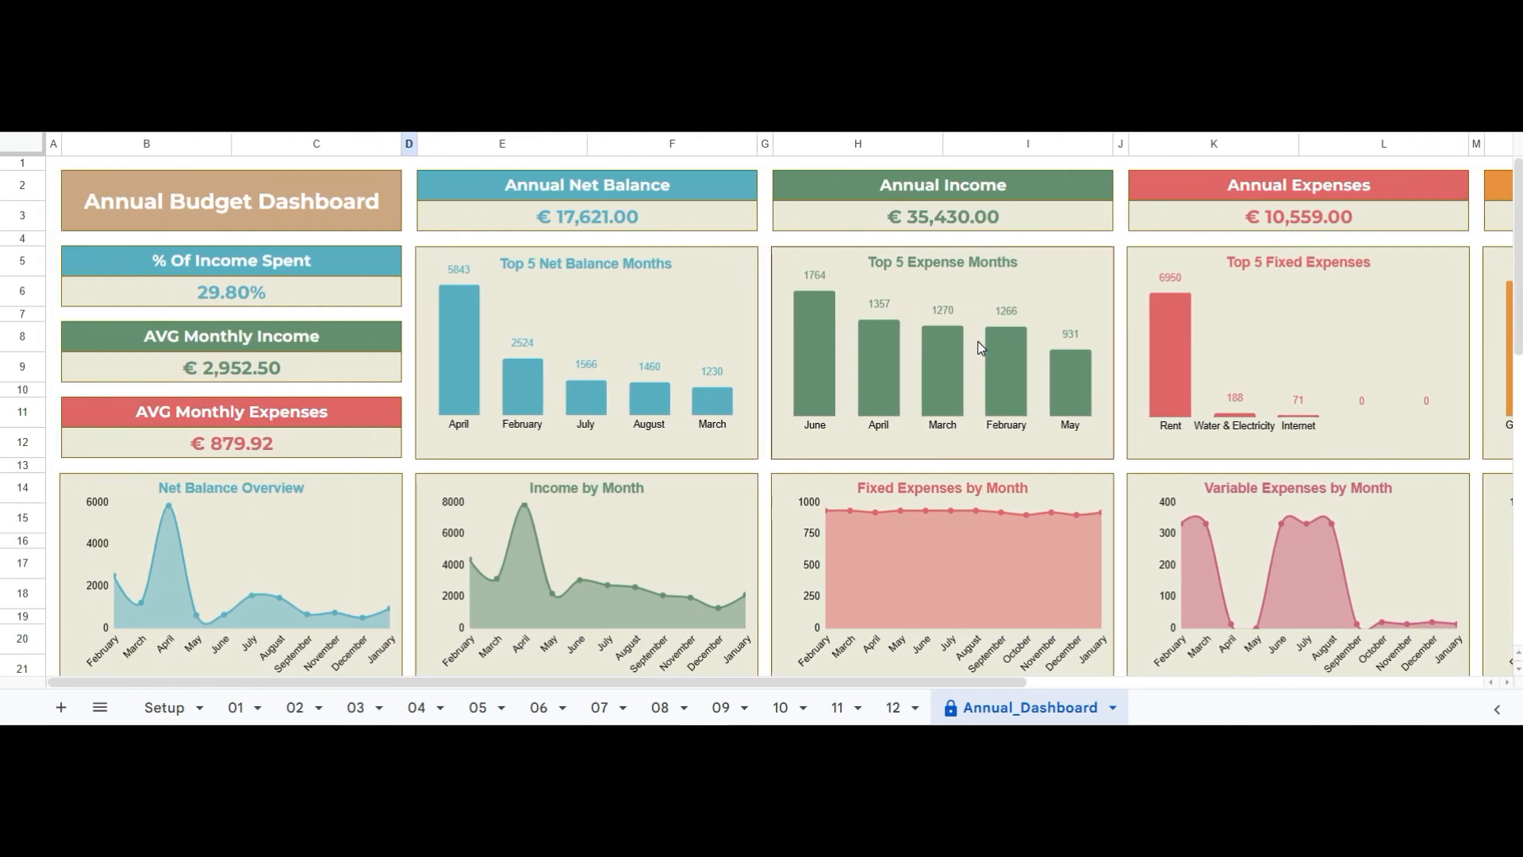
scroll(981, 347, "down", 1)
scroll(976, 349, "up", 1)
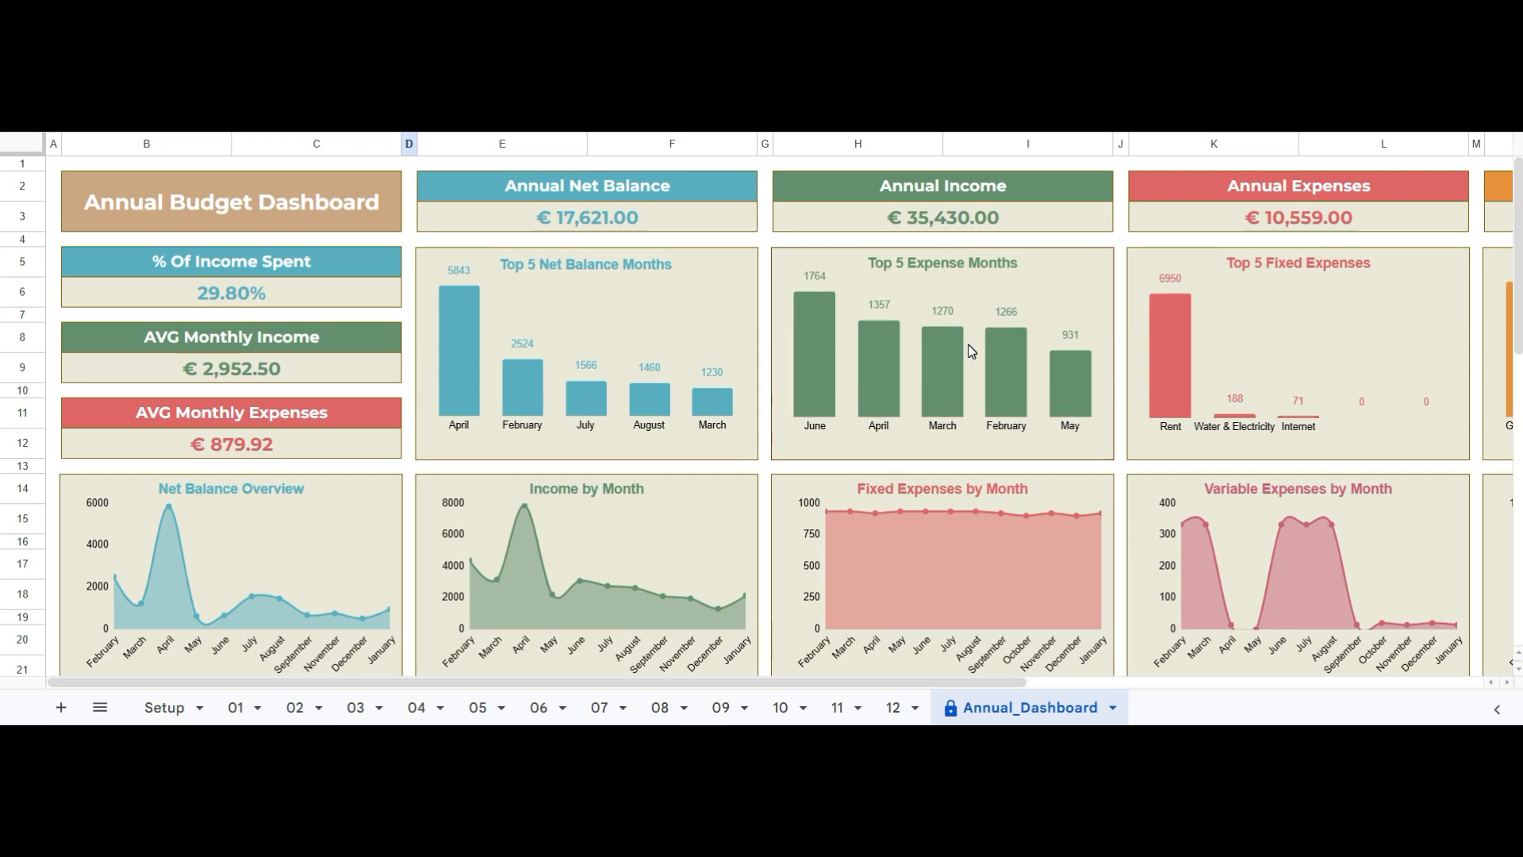
Review the by-month charts for expenses, debt and savings, along with the annual total tables beneath them
scroll(972, 351, "right", 10)
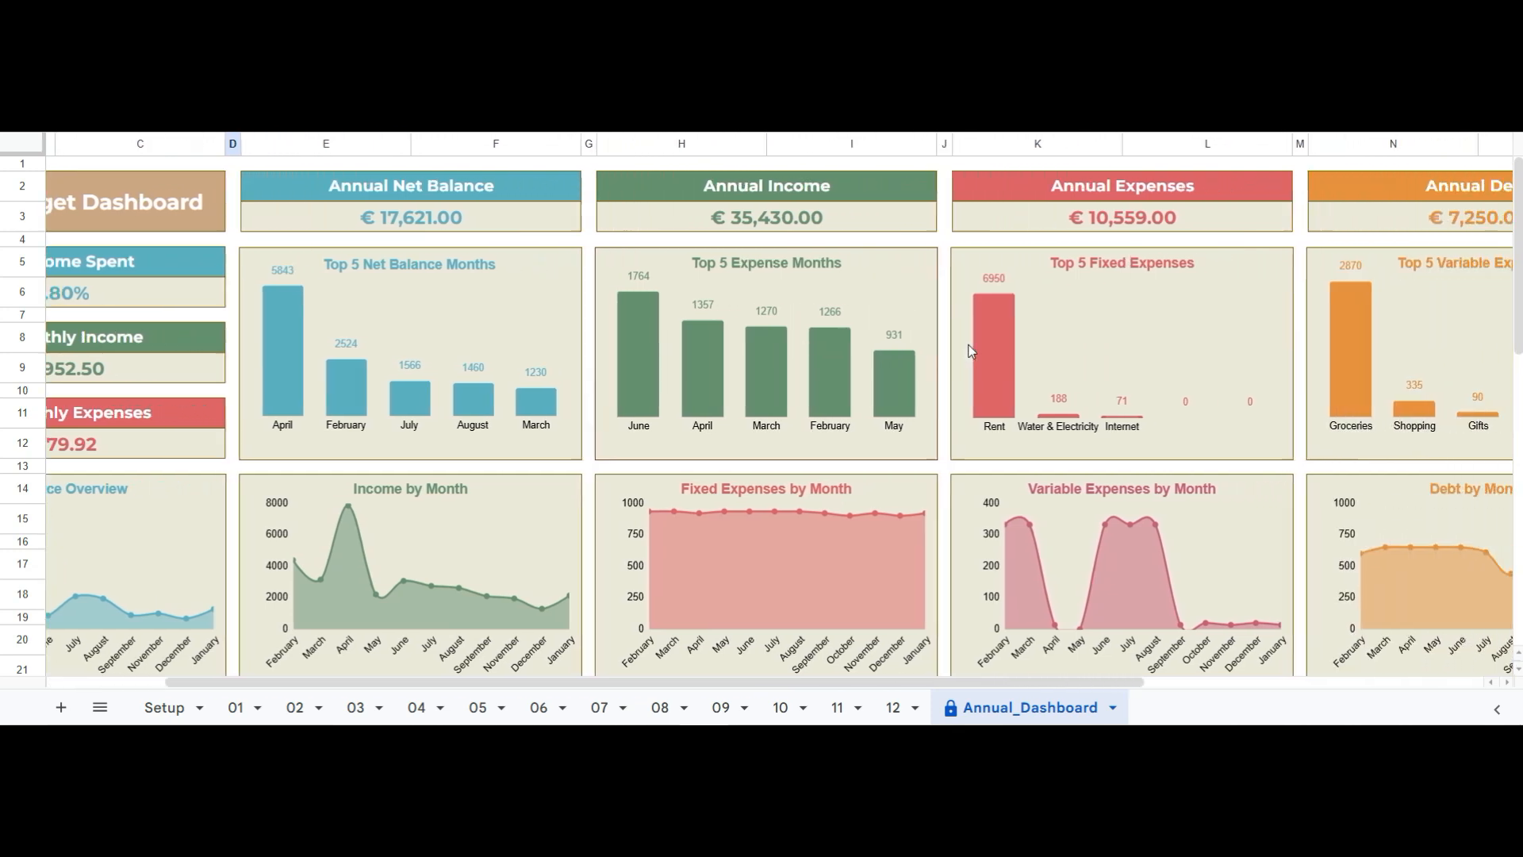
scroll(972, 352, "right", 12)
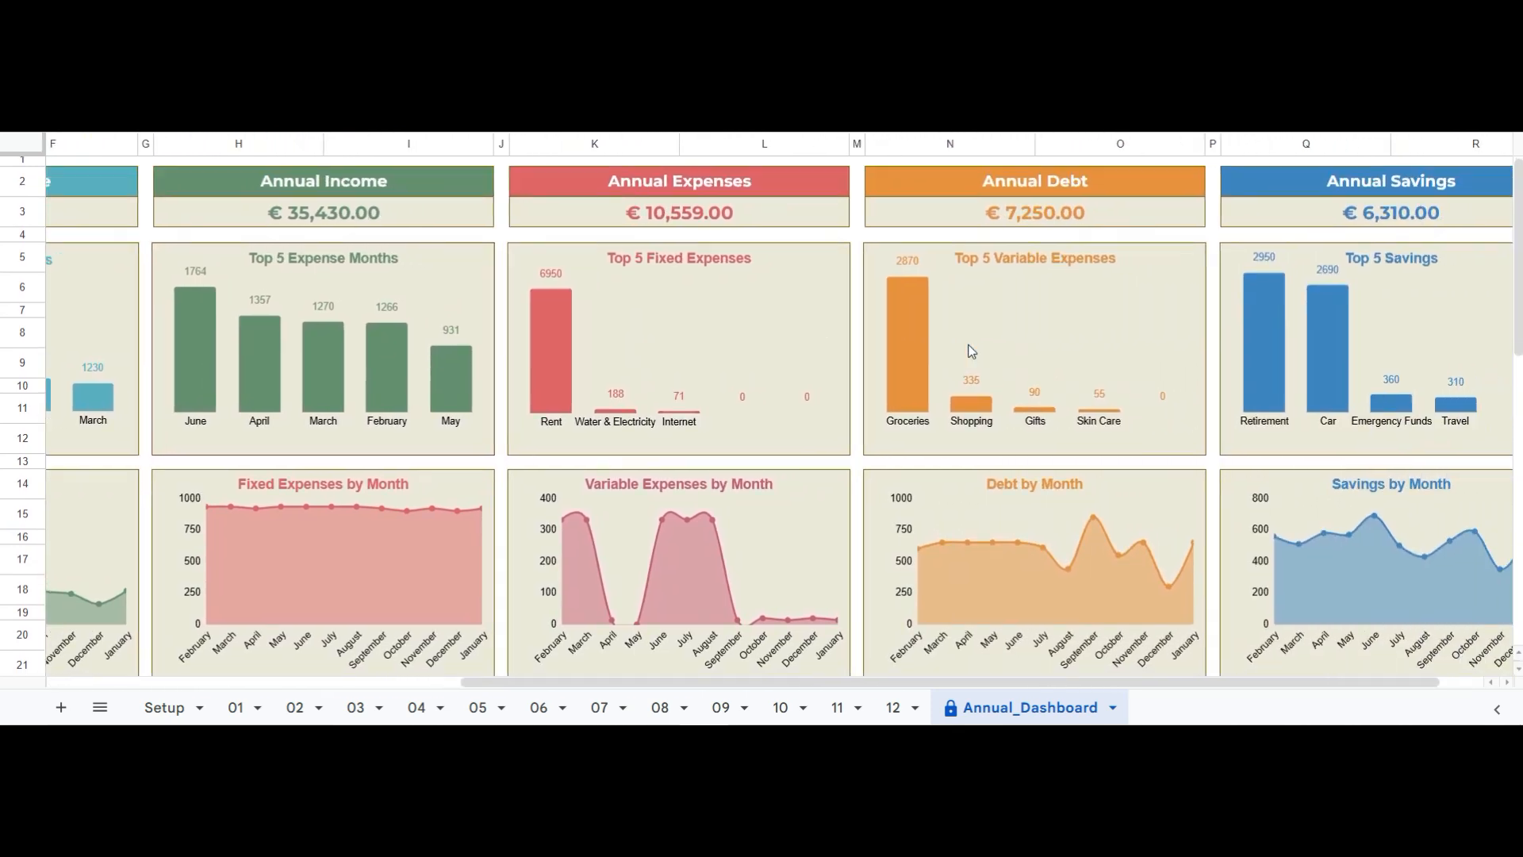
scroll(972, 352, "down", 1)
scroll(972, 352, "up", 1)
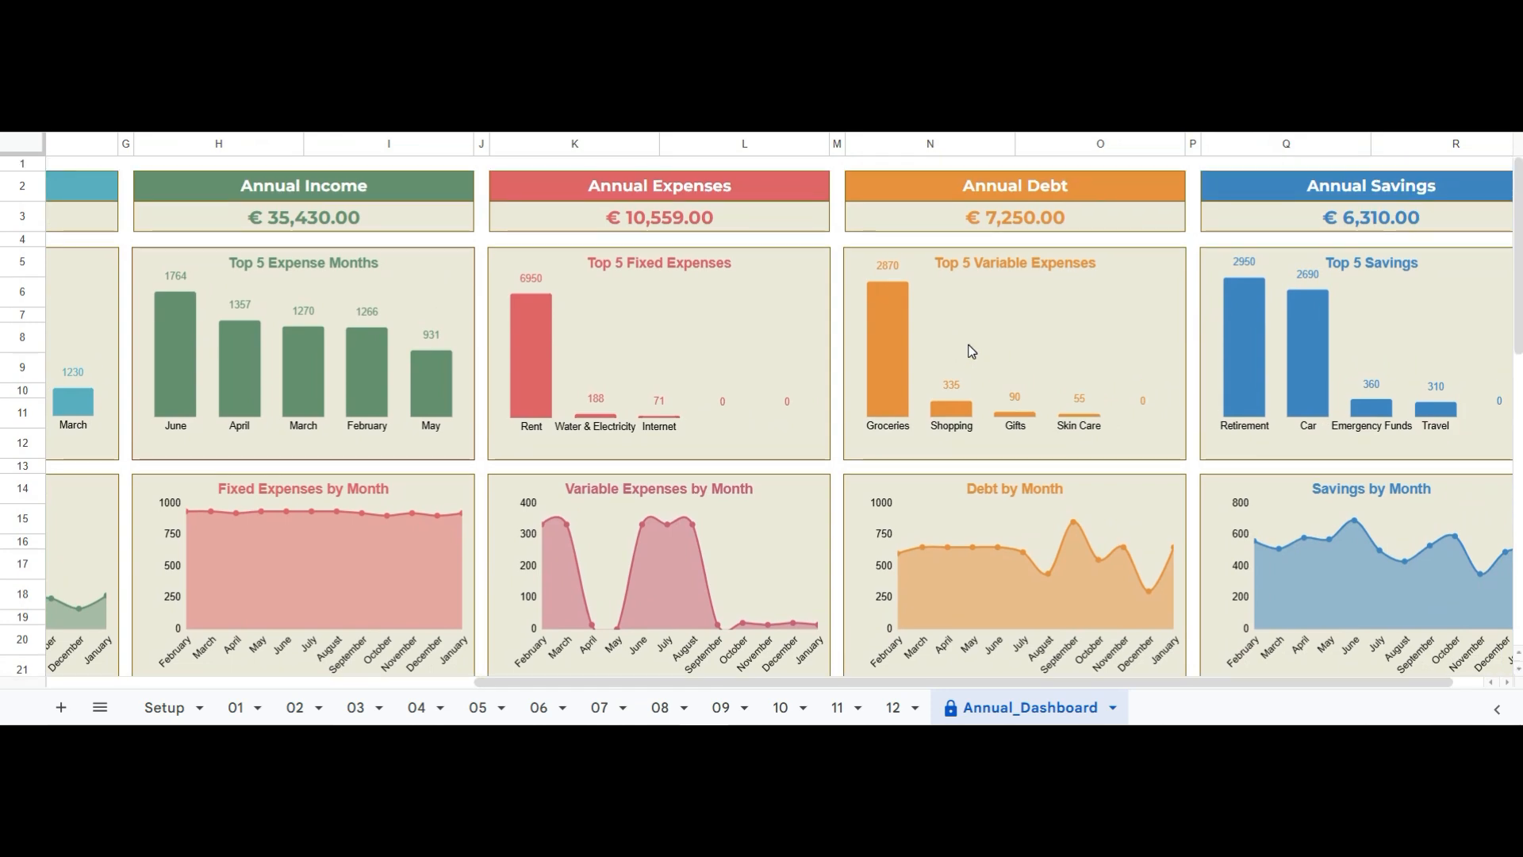
scroll(971, 352, "right", 2)
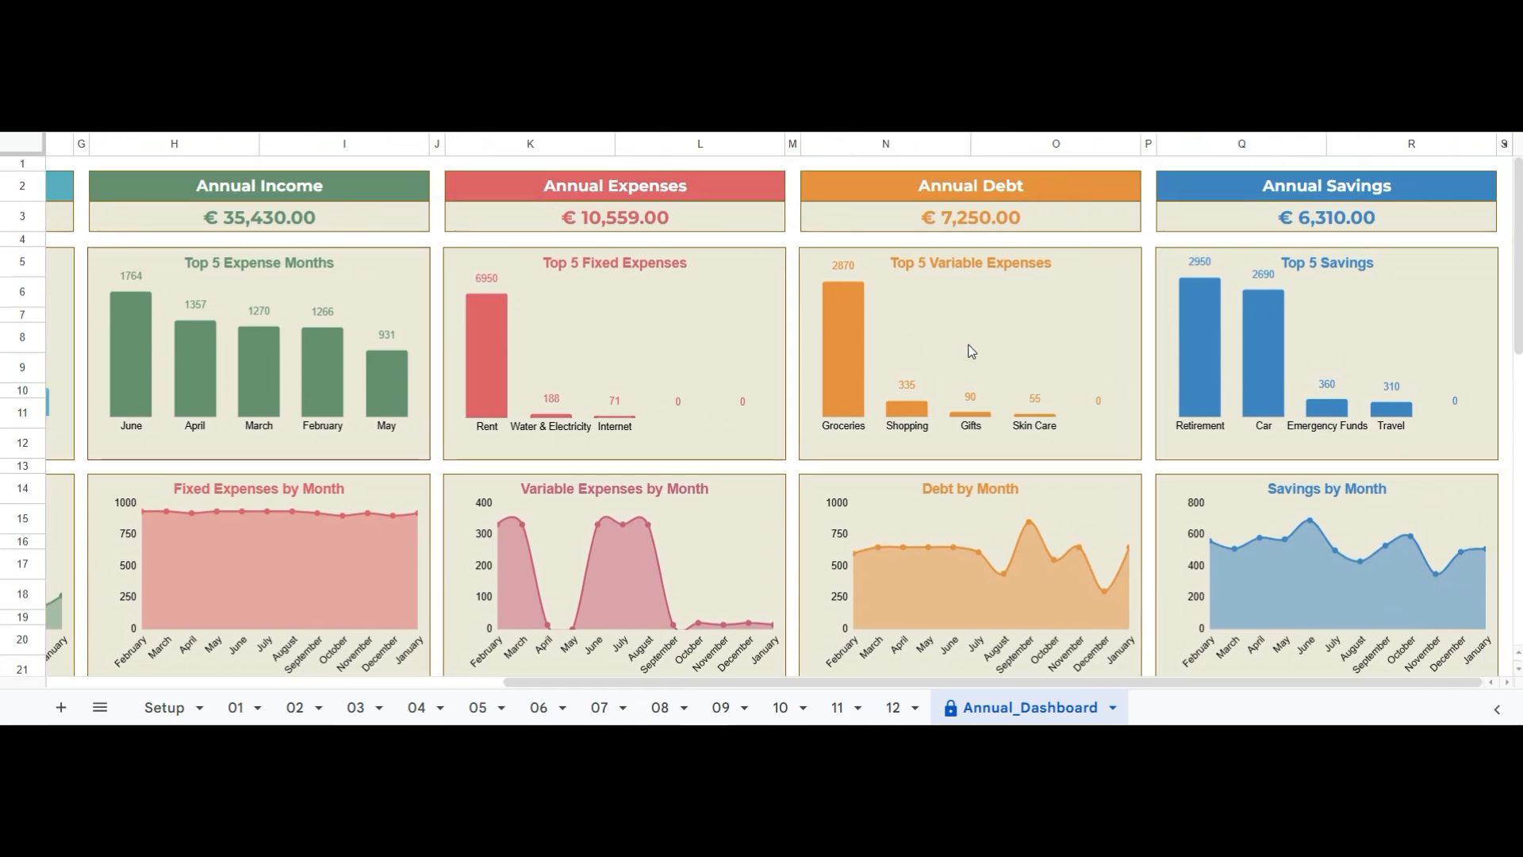
scroll(972, 351, "down", 5)
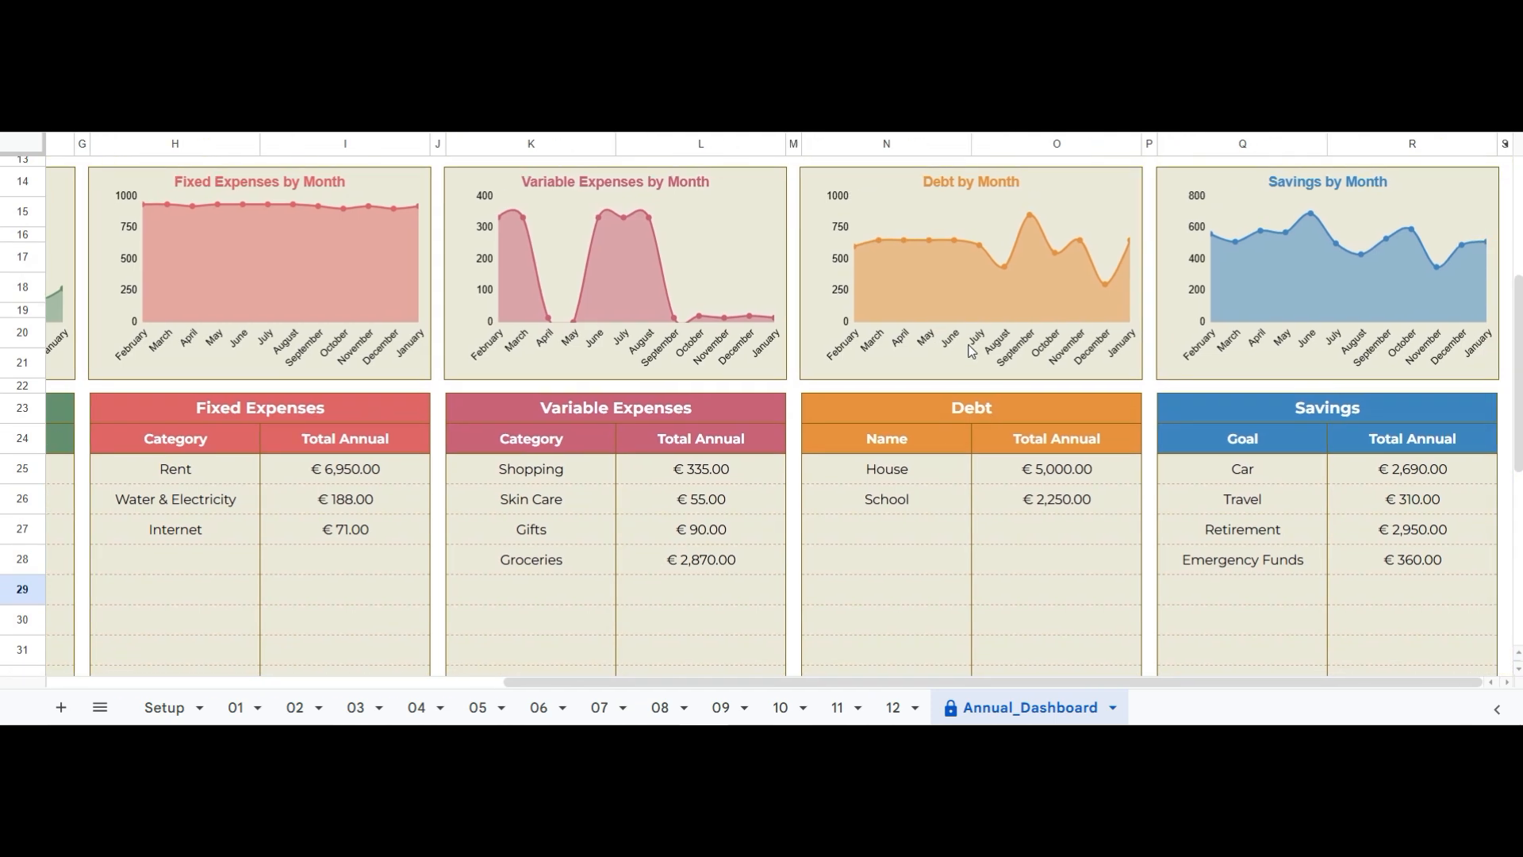
scroll(972, 351, "left", 10)
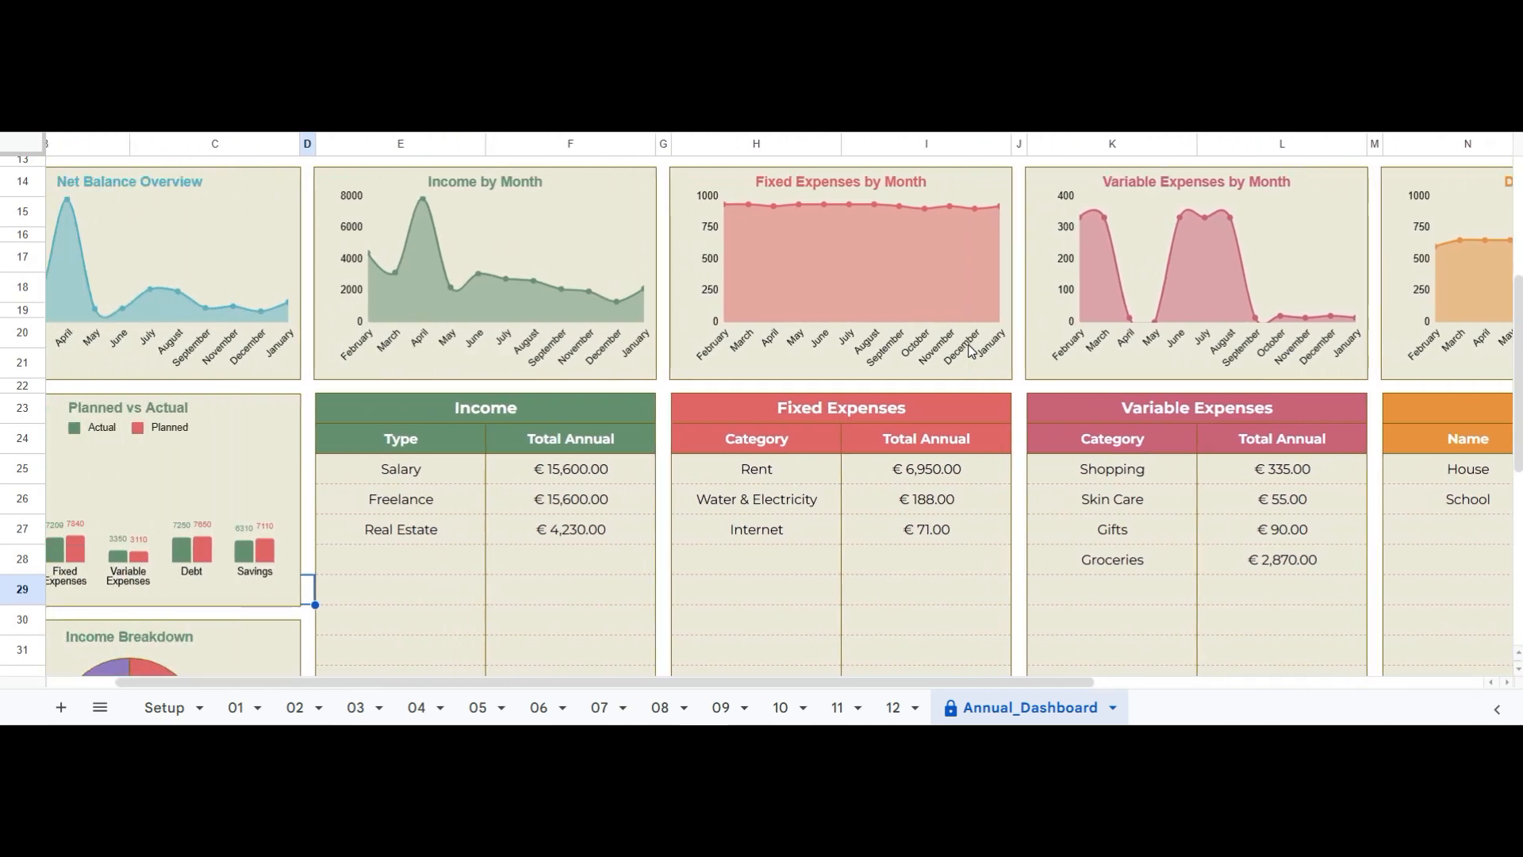
scroll(972, 351, "left", 2)
scroll(972, 351, "up", 5)
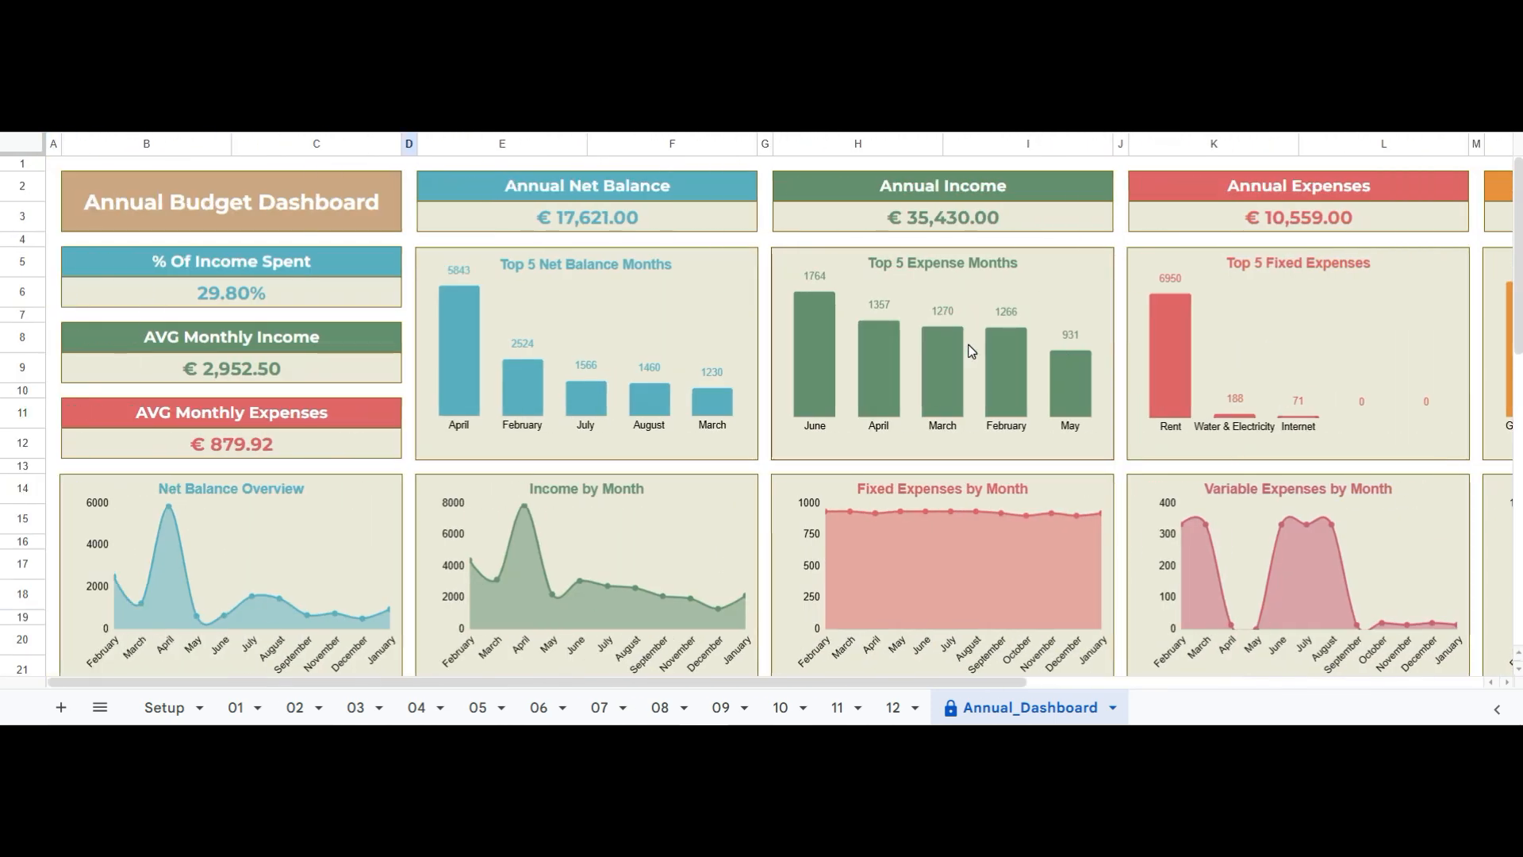
Examine the annual Planned vs Actual, Income Breakdown and Spending Breakdown charts and the Income, Fixed Expenses, Variable Expenses and Debt tables
scroll(971, 351, "down", 8)
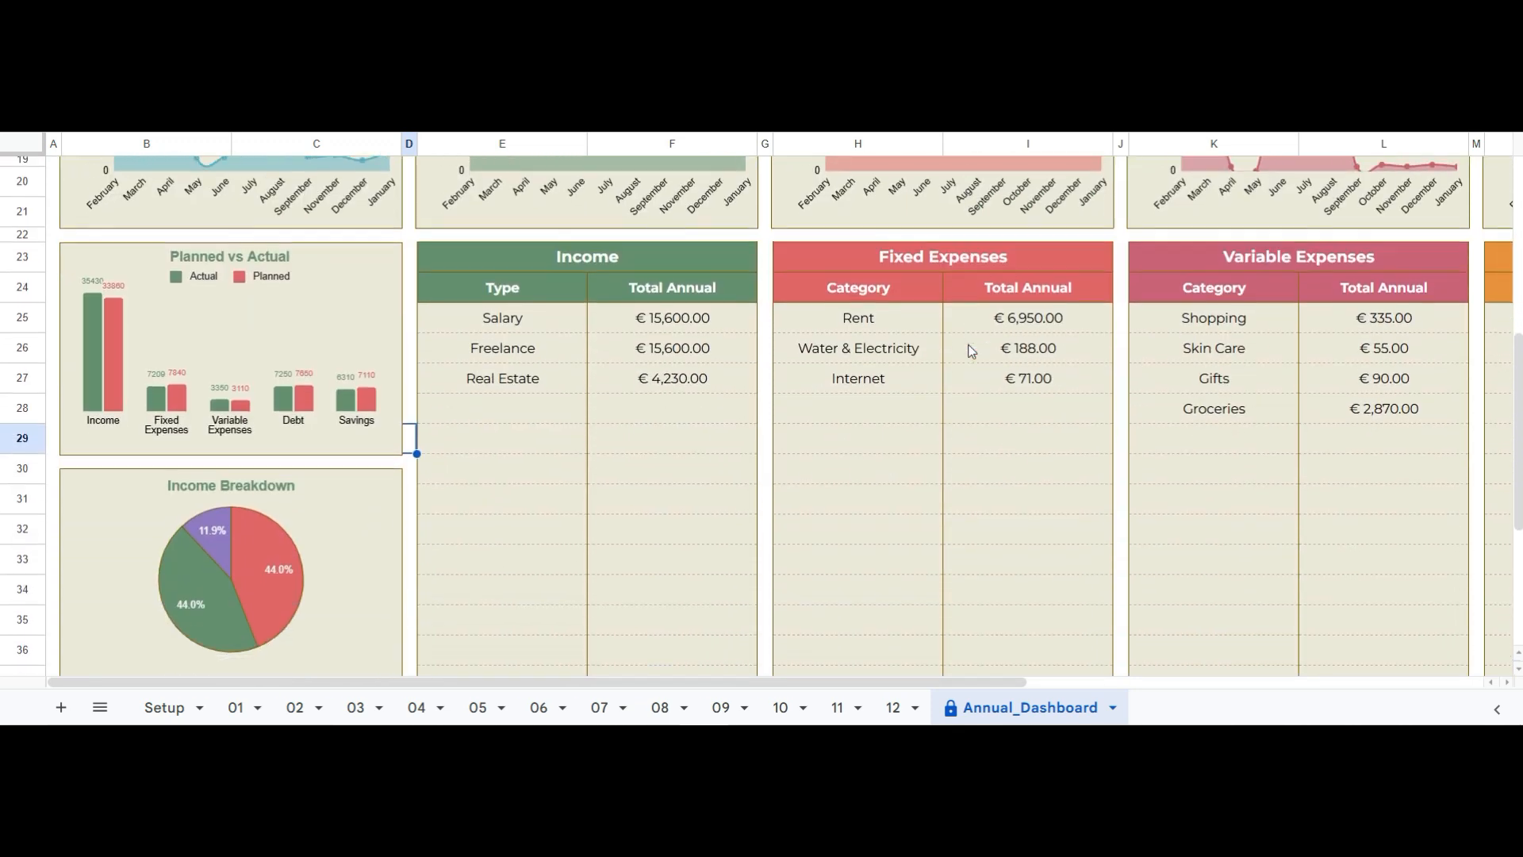
scroll(971, 351, "down", 1)
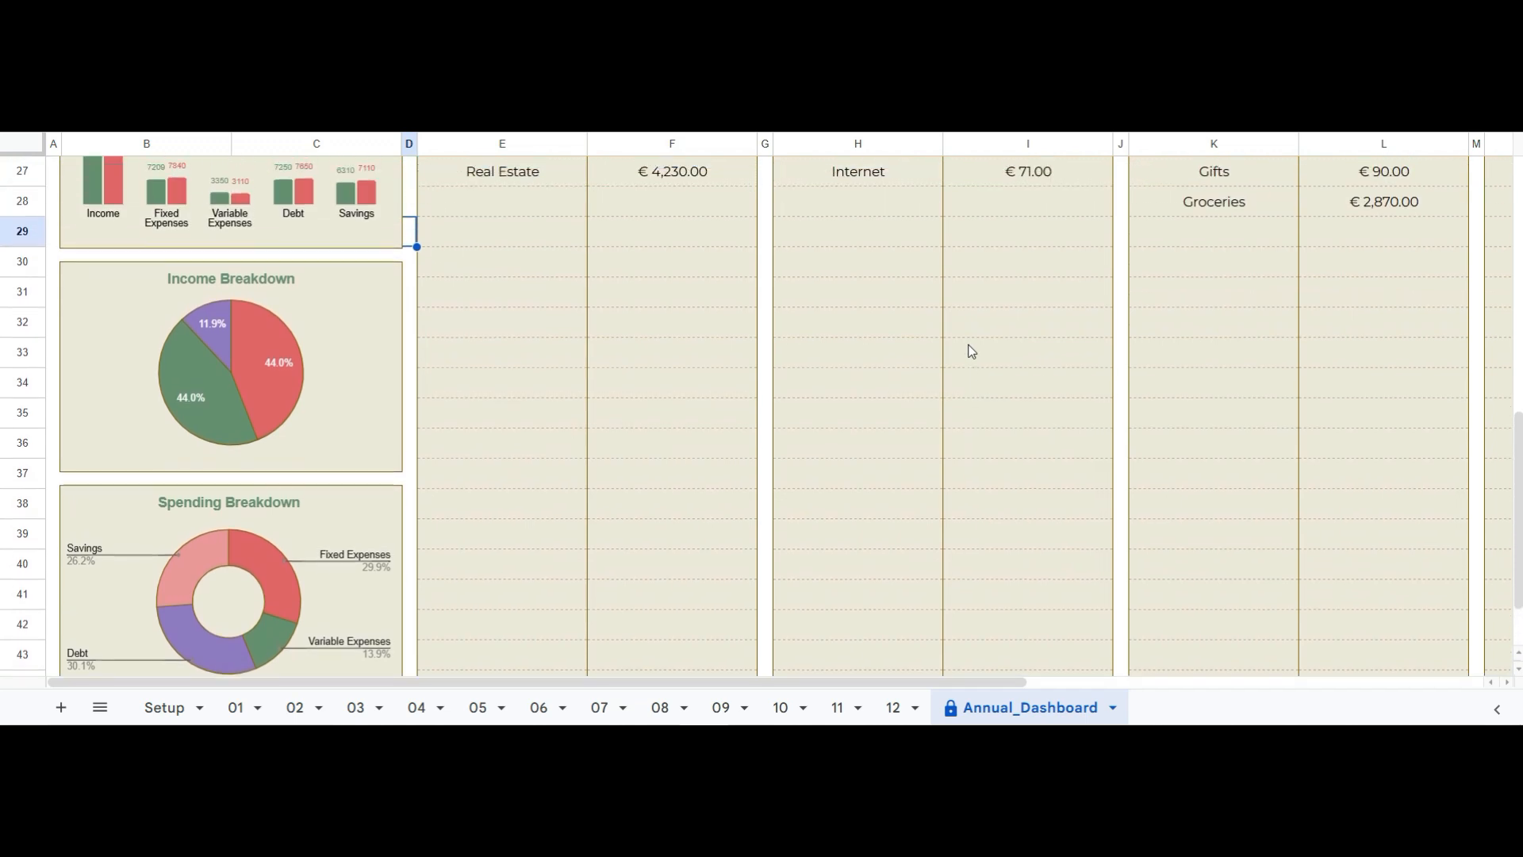
scroll(972, 352, "up", 7)
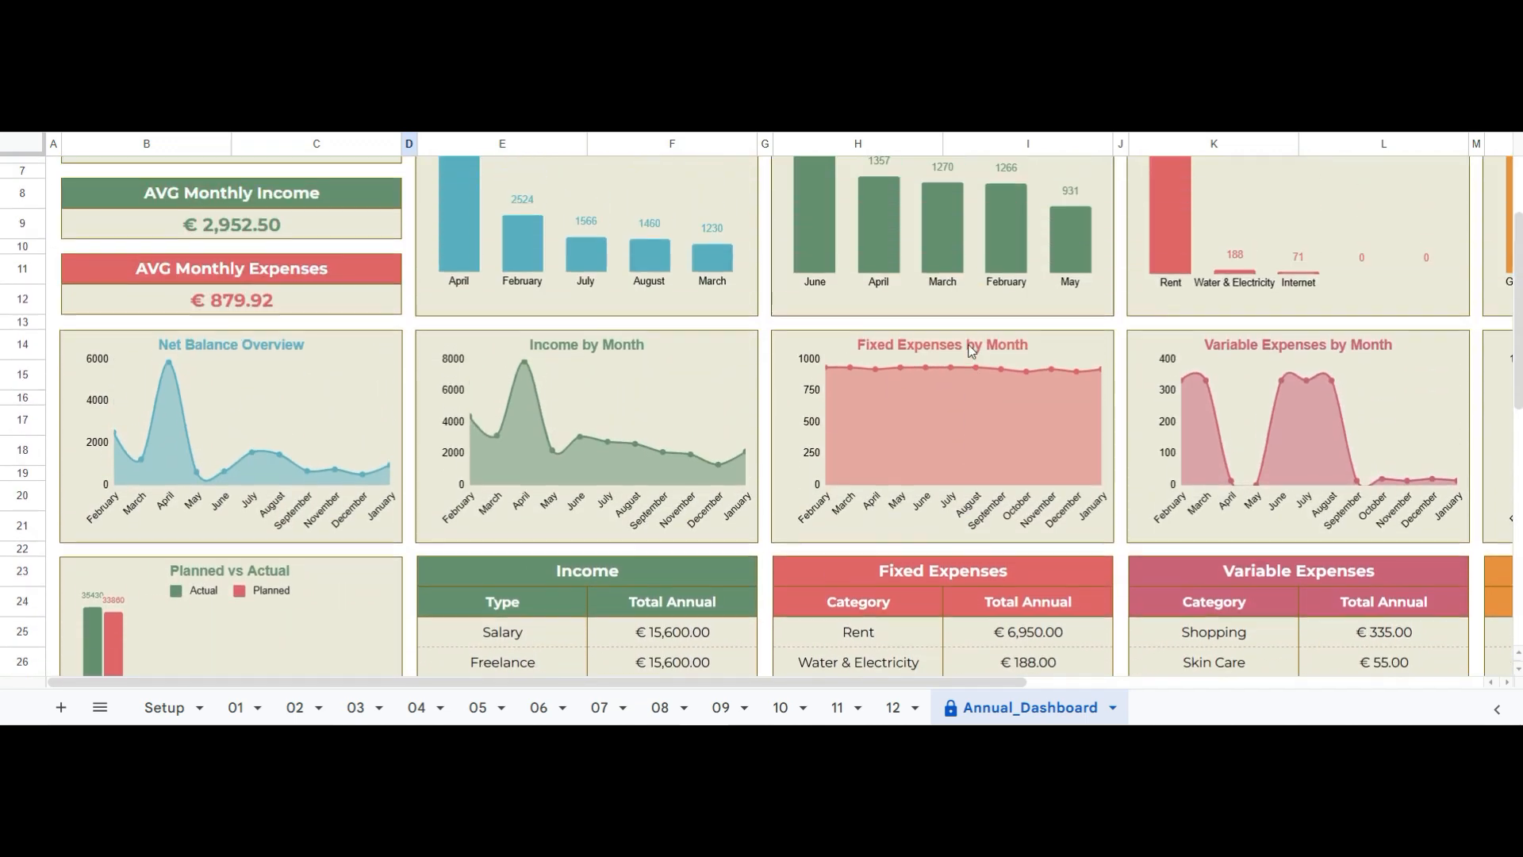
scroll(971, 351, "up", 2)
scroll(978, 350, "down", 3)
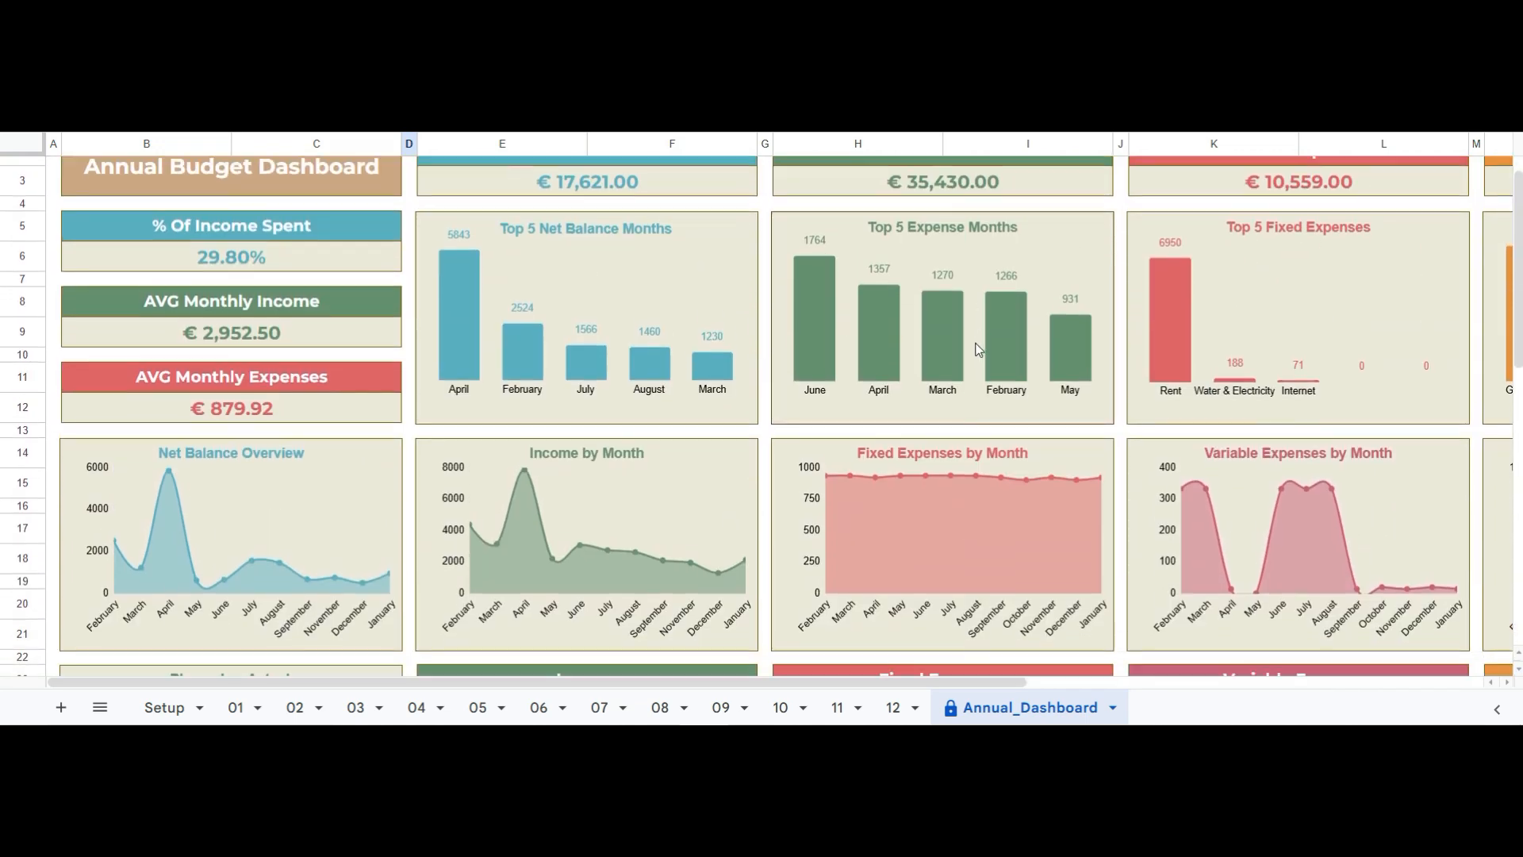
scroll(976, 350, "down", 1)
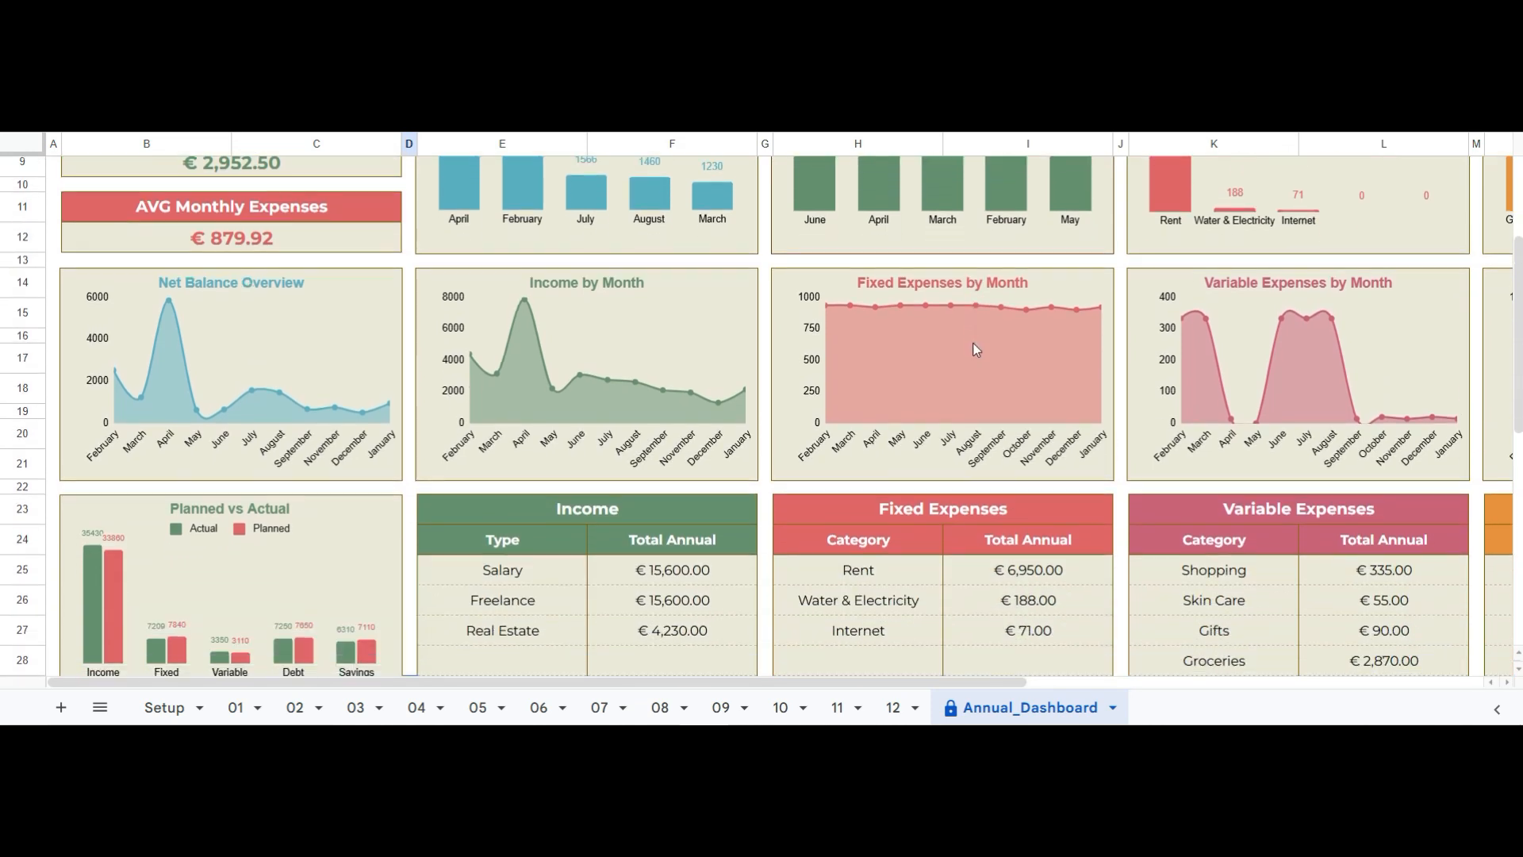
scroll(976, 349, "down", 1)
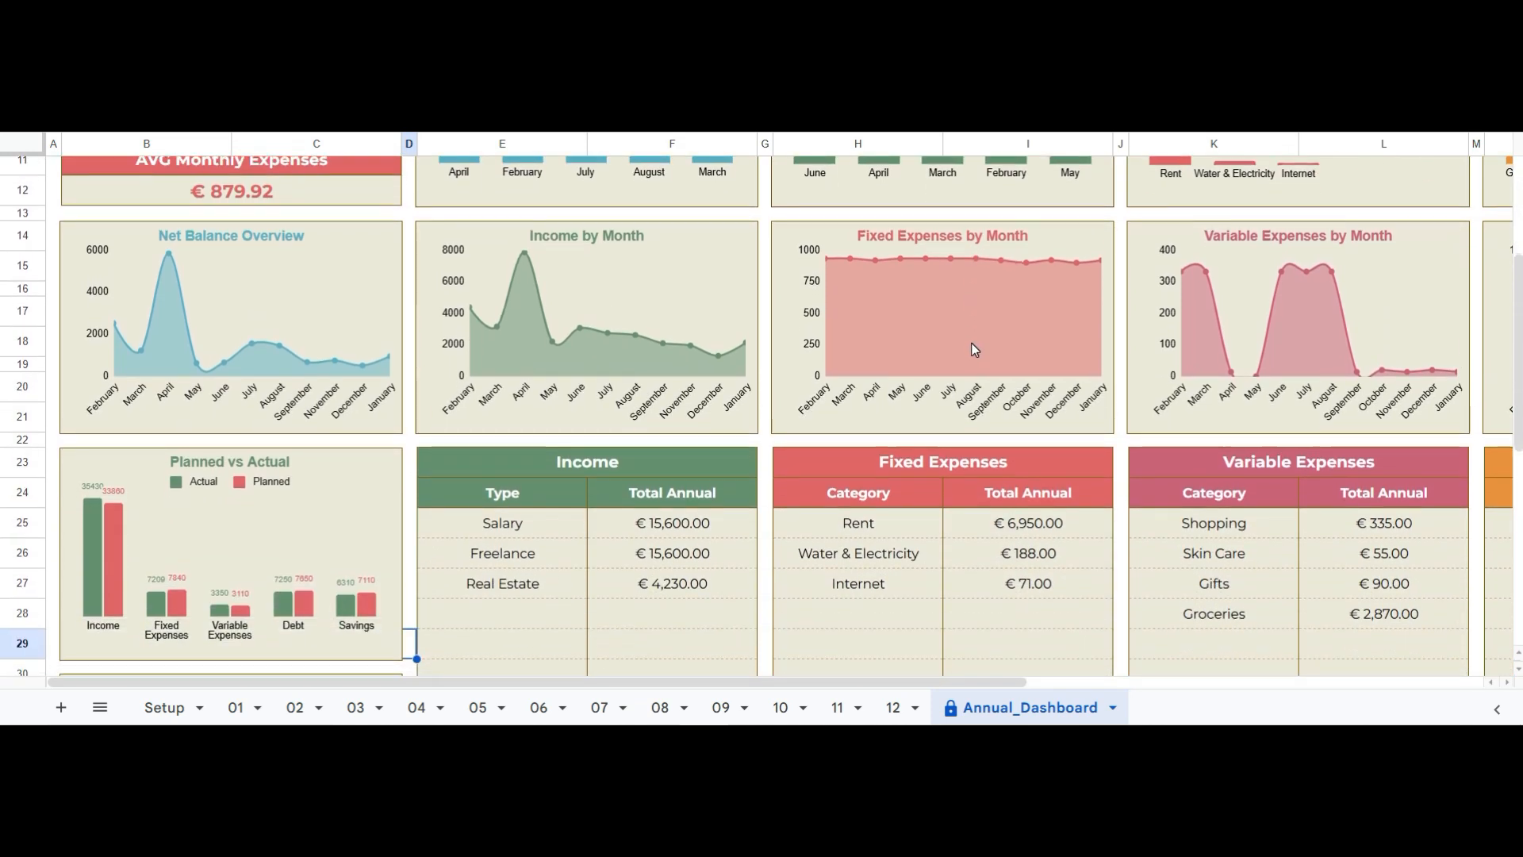
scroll(975, 350, "down", 2)
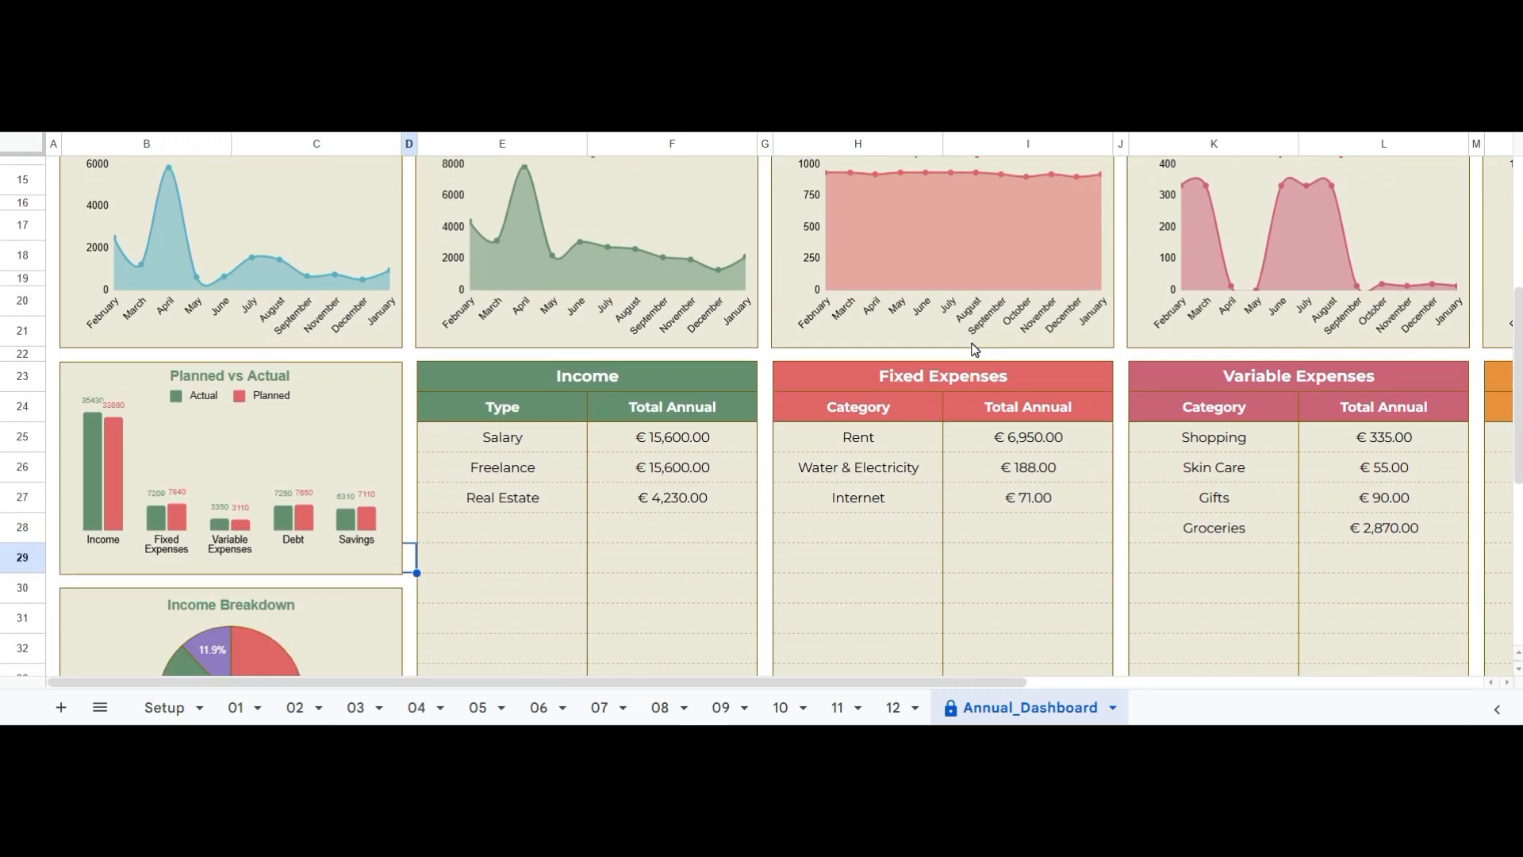
scroll(975, 350, "right", 4)
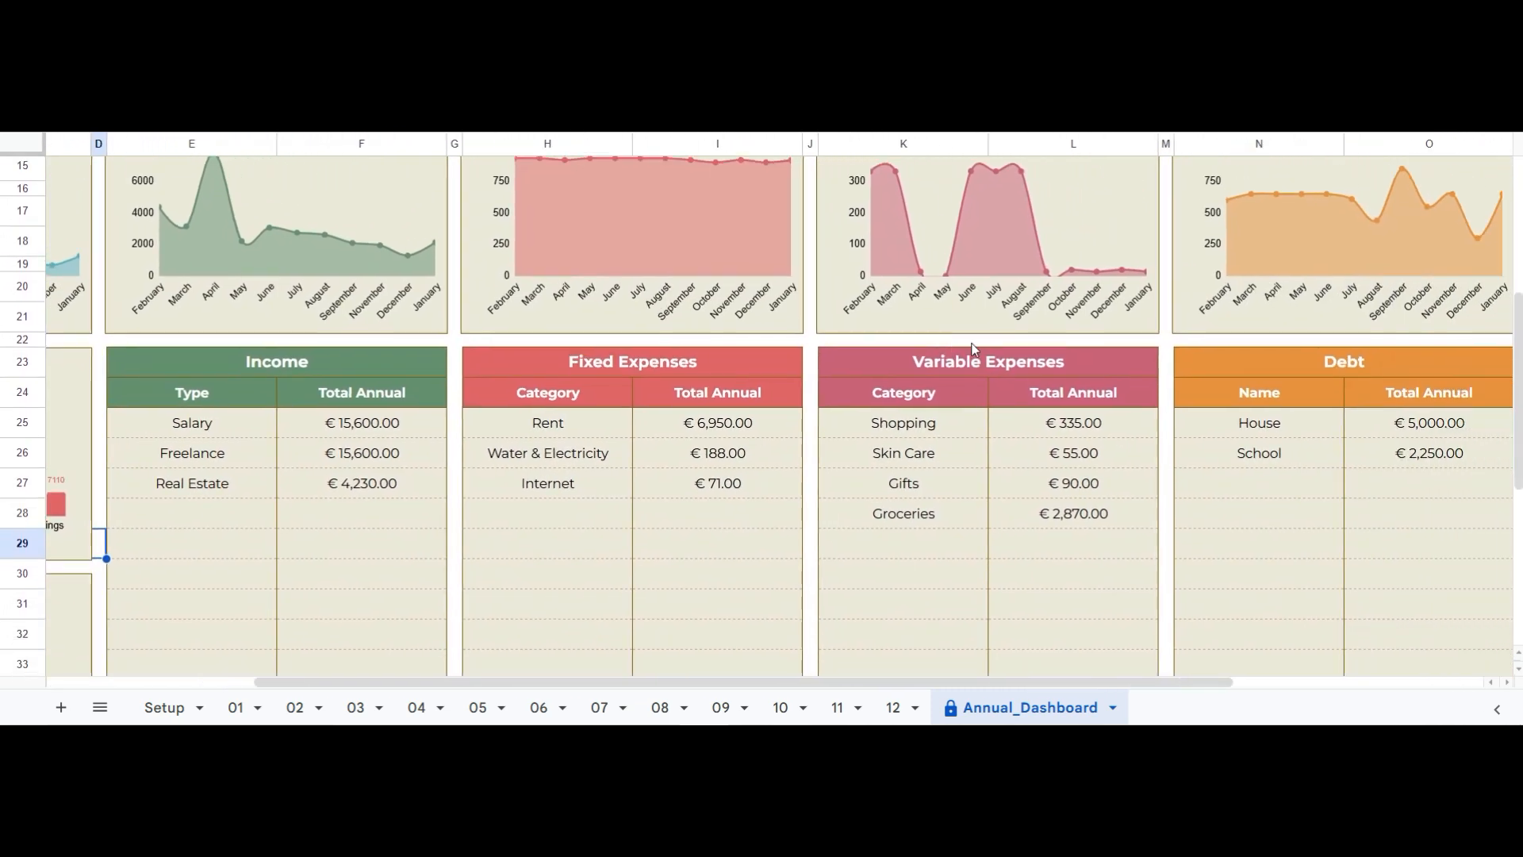